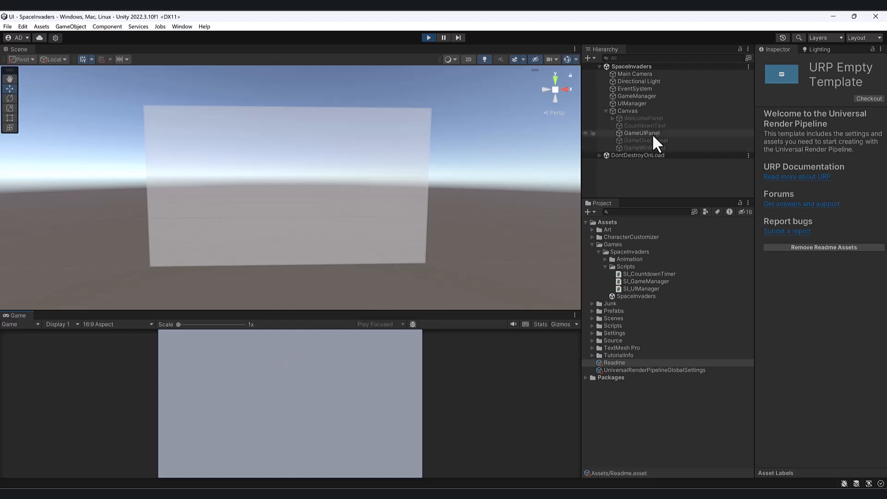
Exit play mode and rename the GameUIPanel object under the Canvas to GamePanel.
left_click(651, 133)
left_click(427, 37)
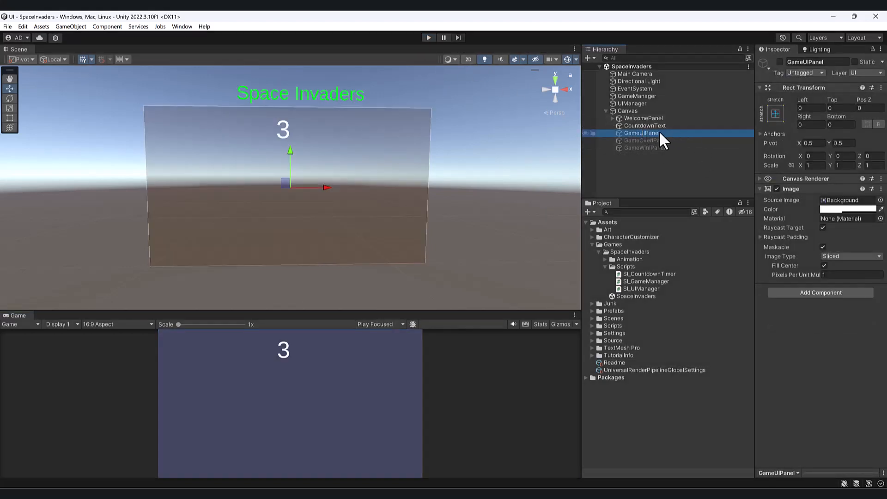
left_click(642, 134)
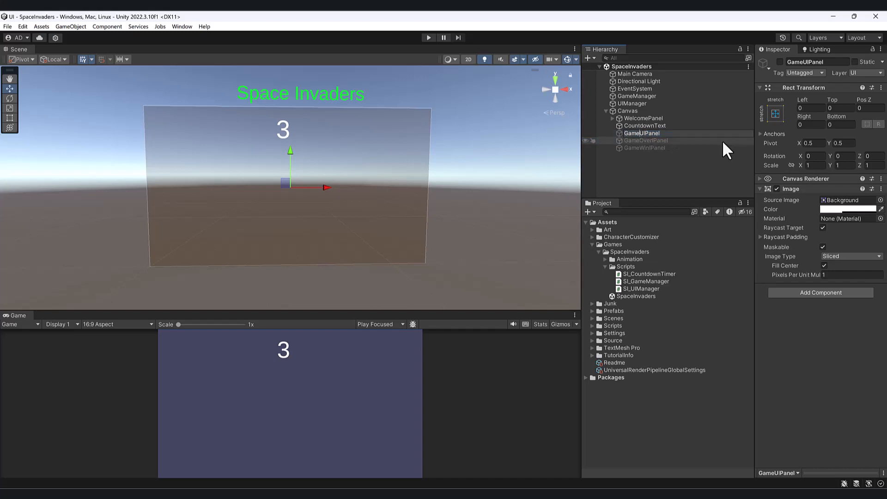
key("Delete")
key("Delete")
key("Return")
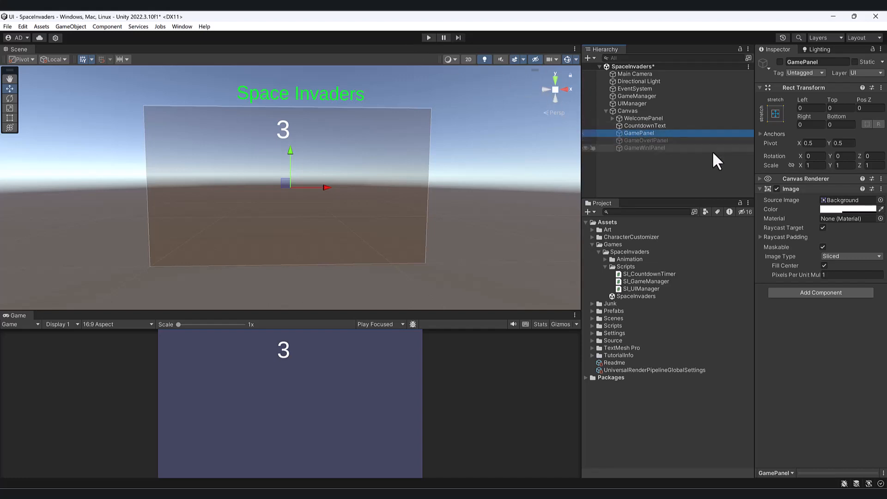
Set the source image of GamePanel's Image component to None.
left_click(880, 199)
left_click(681, 224)
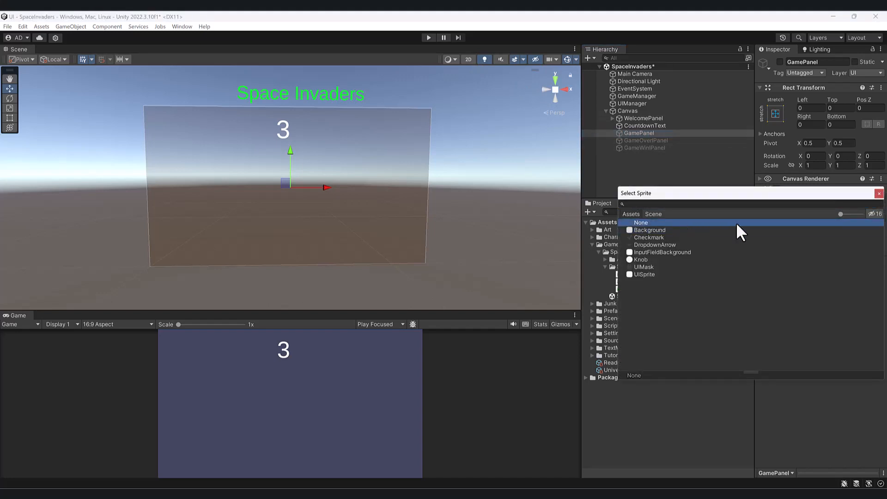
double_click(821, 221)
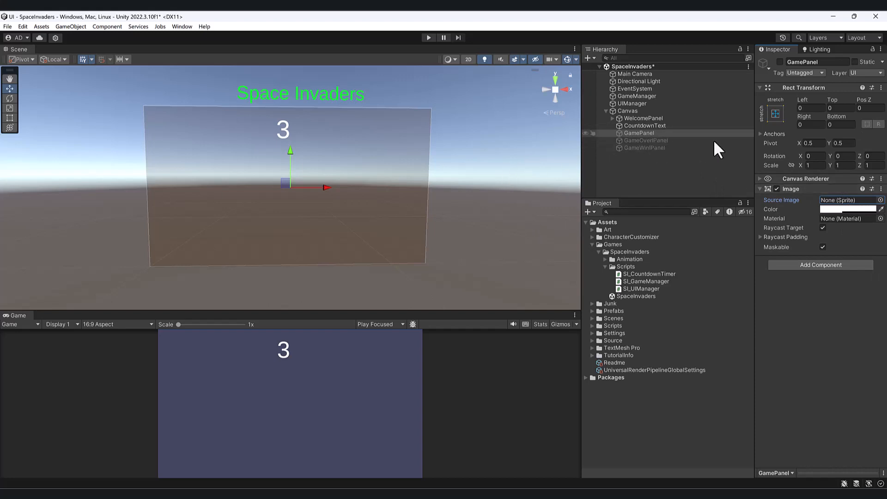
Remove the Image and Canvas Renderer components from GamePanel.
right_click(812, 188)
left_click(829, 204)
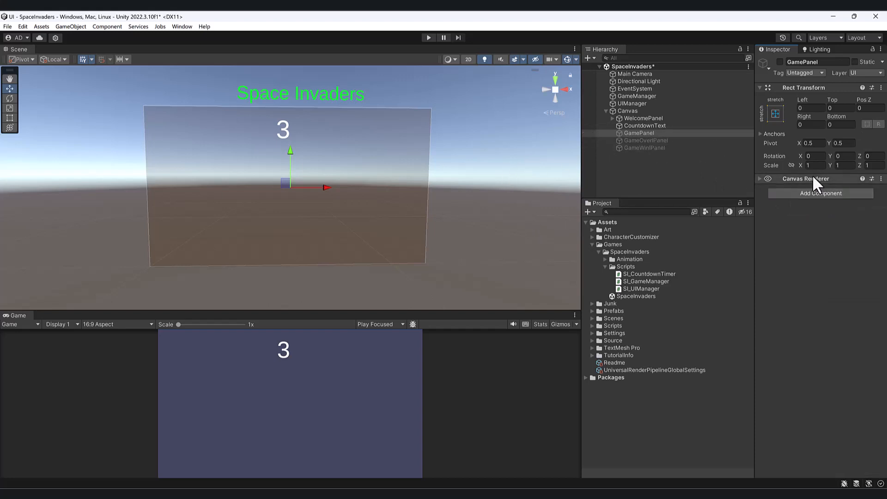
right_click(813, 179)
left_click(829, 199)
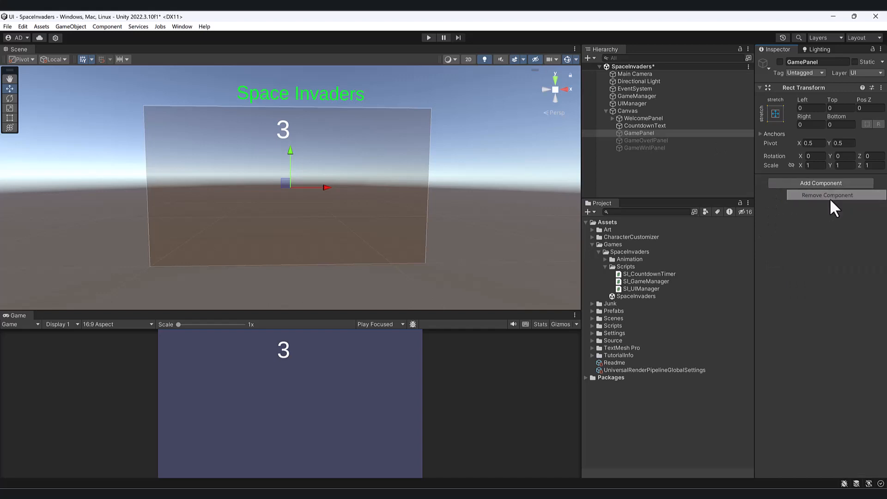
Create a folder named Prefabs inside the Games/SpaceInvaders project folder.
left_click(624, 112)
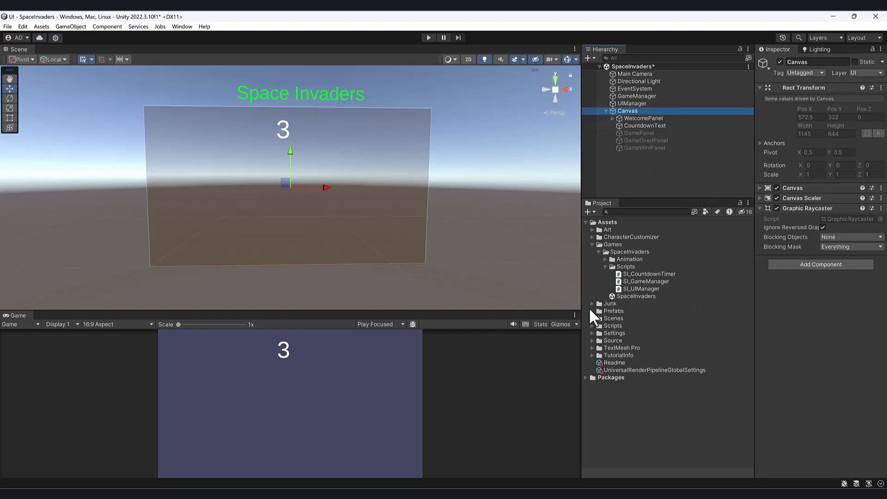
left_click(606, 265)
right_click(620, 252)
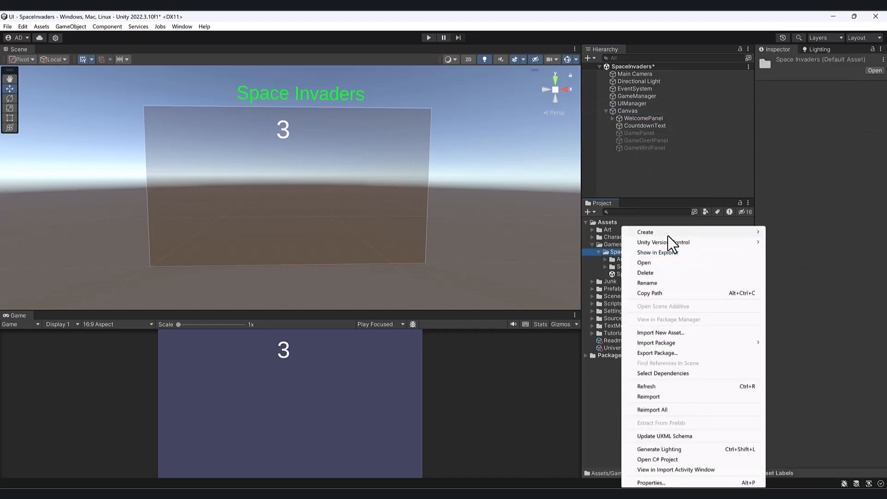
mouse_move(666, 234)
left_click(831, 36)
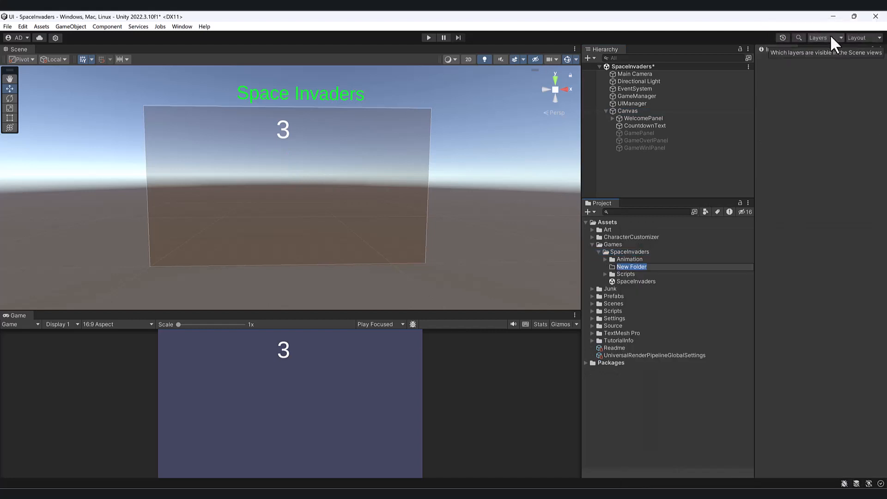
type("Prefabs")
key("Return")
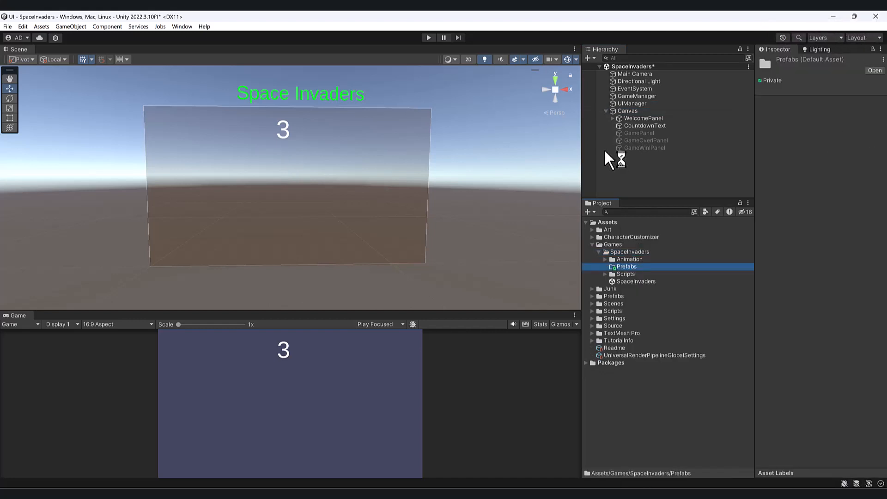
Turn the scene's Canvas into a prefab stored in the SpaceInvaders Prefabs folder.
left_click_drag(642, 118, 649, 266)
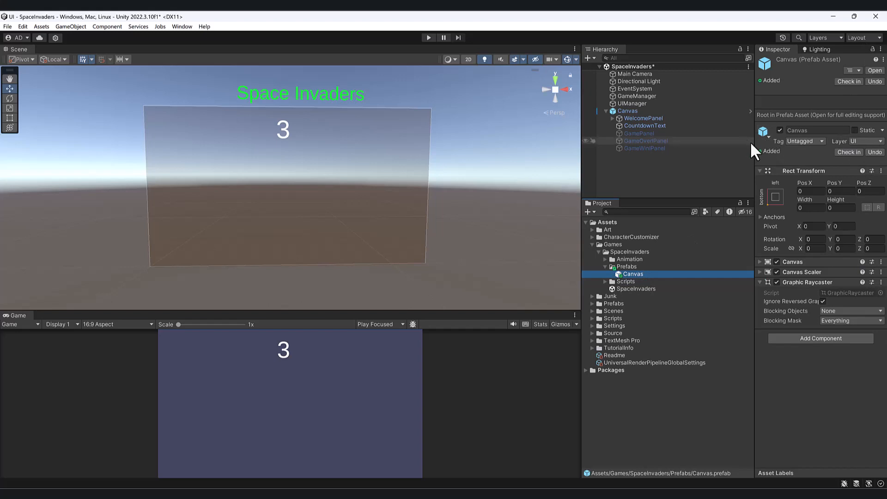
left_click_drag(755, 145, 725, 141)
Open the Canvas prefab and examine the components of its welcome panel, button and countdown text.
double_click(600, 273)
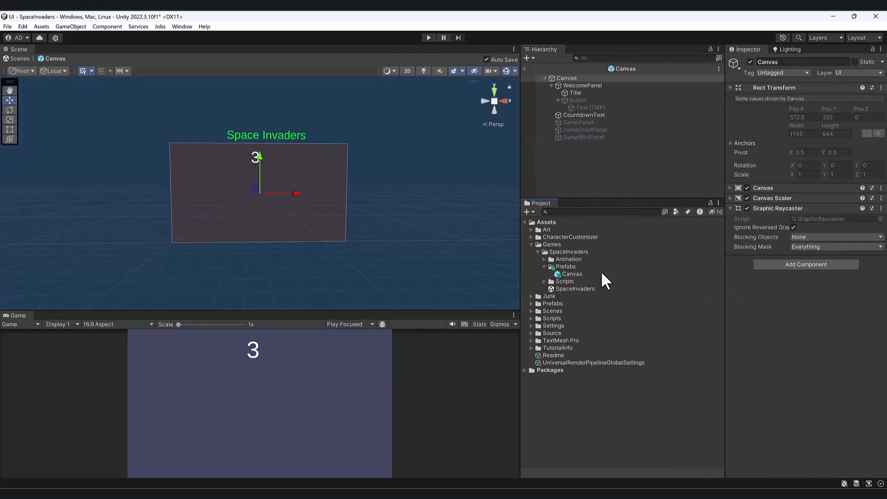
left_click(587, 137)
left_click(584, 115)
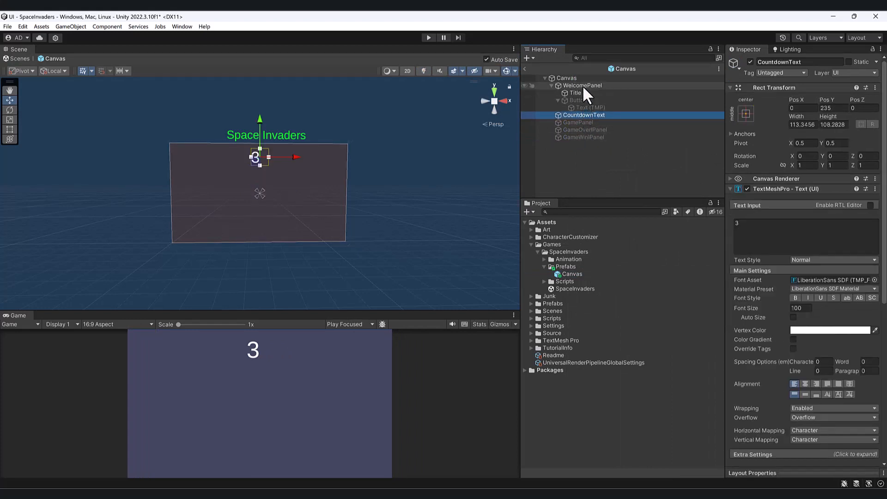
left_click(583, 85)
left_click(581, 78)
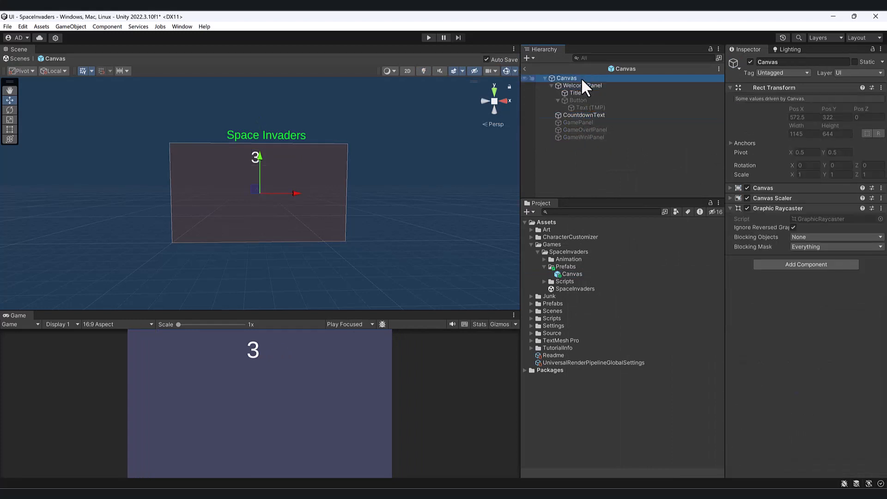
left_click(585, 86)
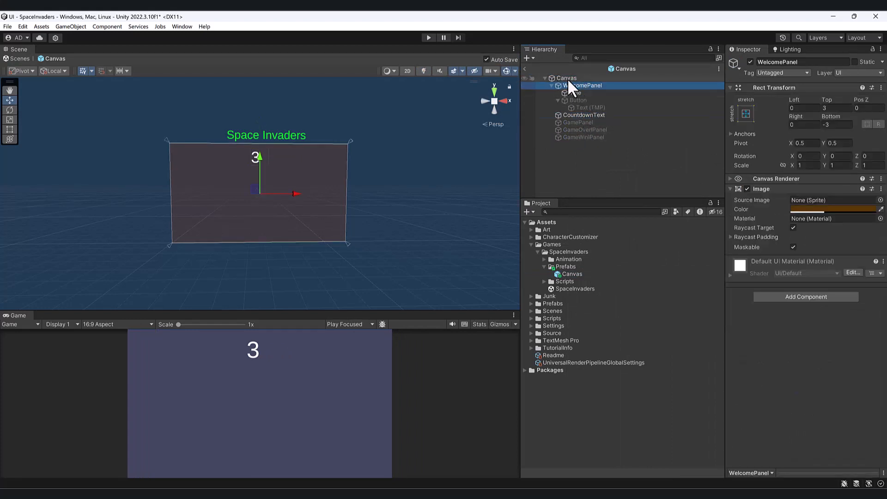
left_click(569, 79)
left_click(575, 98)
left_click(586, 115)
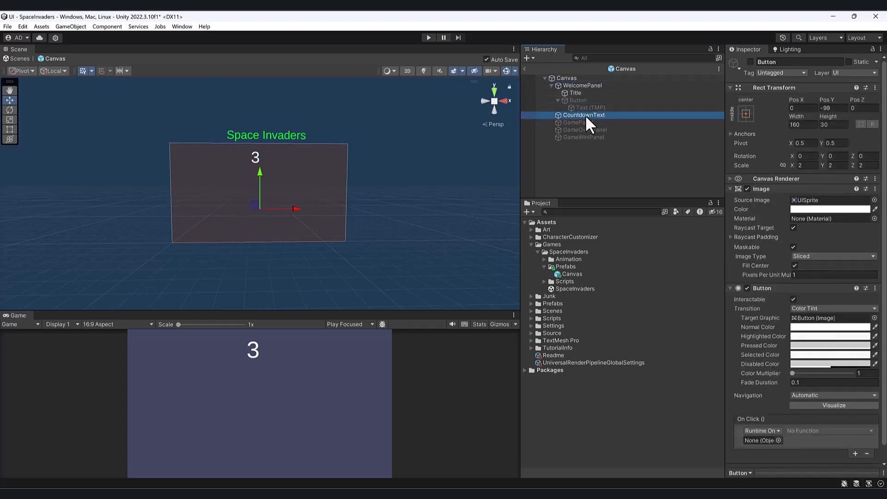
scroll(857, 335, "down", 2)
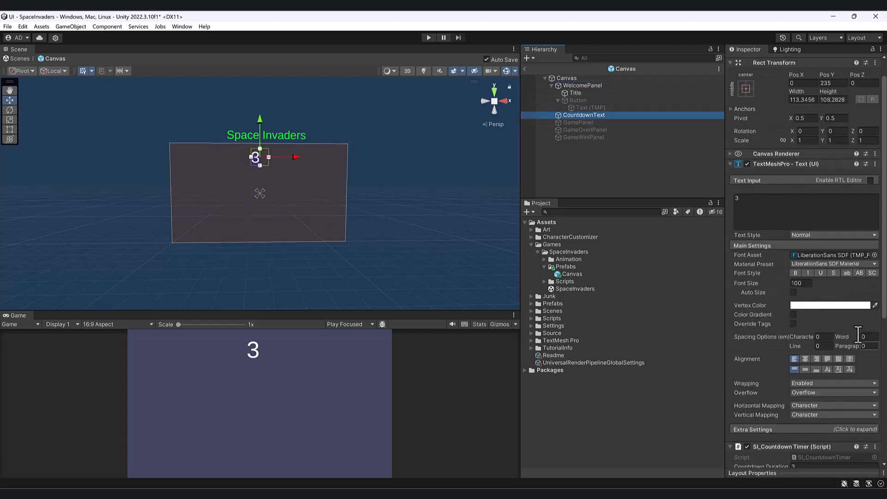
Leave prefab editing for the SpaceInvaders scene and collapse the Canvas's child objects.
left_click(524, 68)
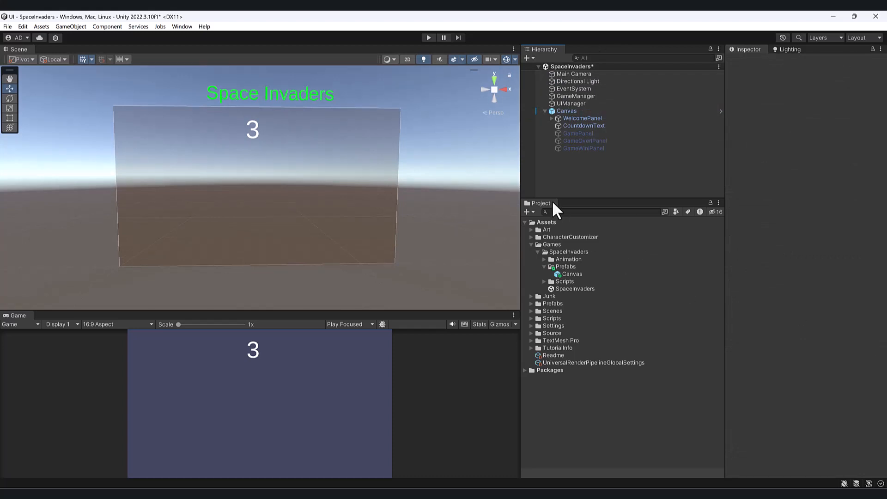
left_click_drag(356, 192, 336, 186, "alt")
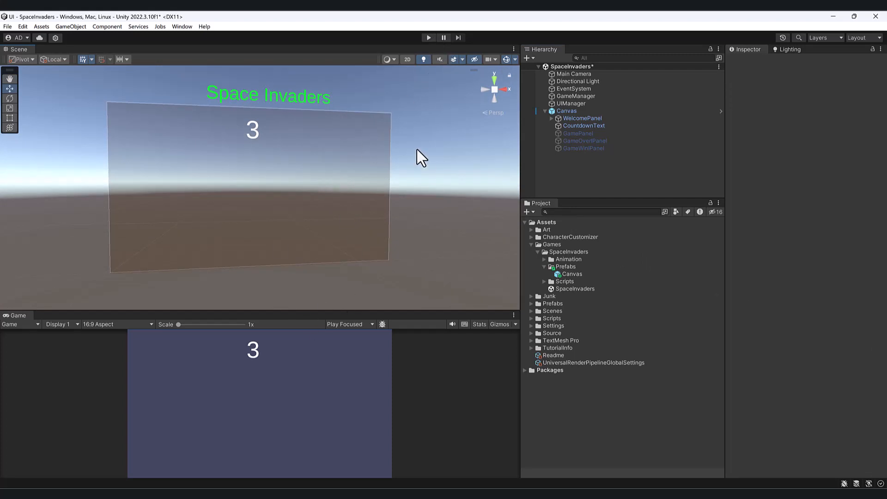
left_click_drag(369, 201, 351, 212, "alt")
left_click(545, 111)
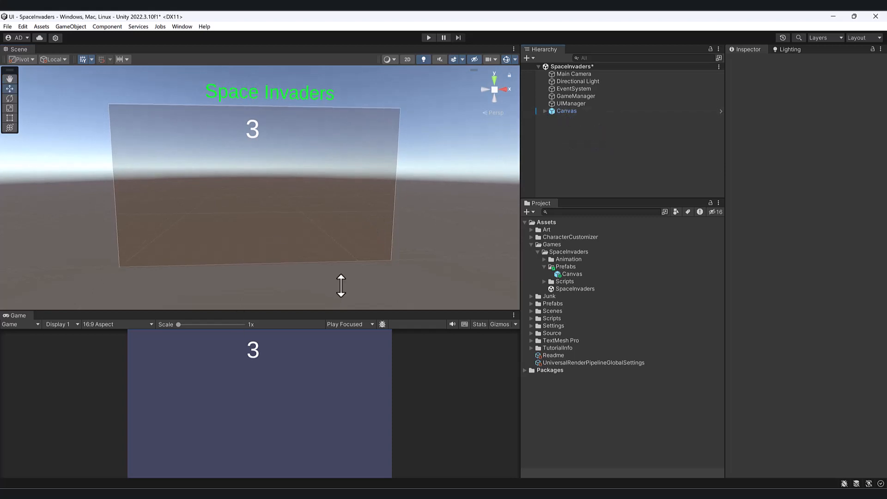
Open the Package Manager and list the packages from the Unity Registry.
left_click(183, 27)
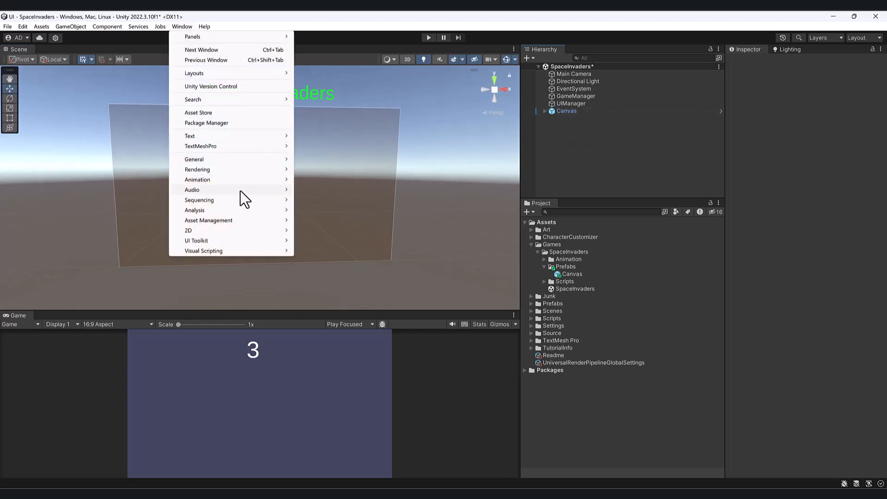
mouse_move(242, 194)
left_click(243, 122)
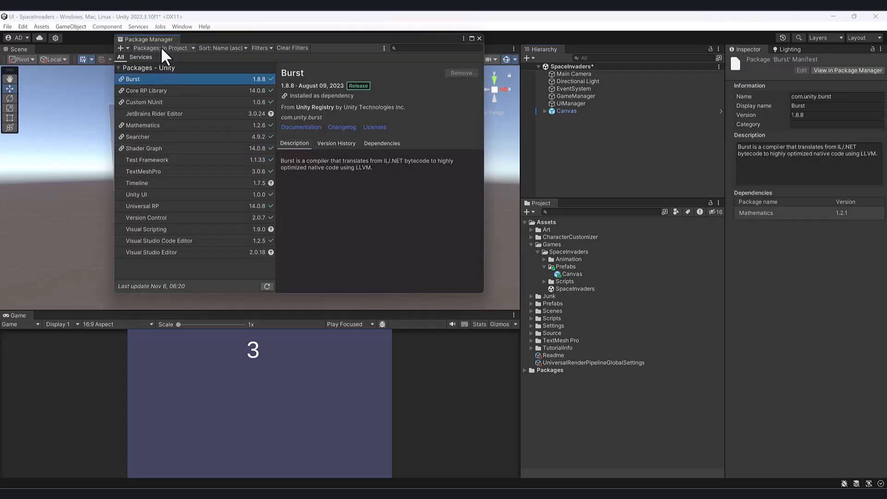
left_click(162, 47)
left_click(177, 60)
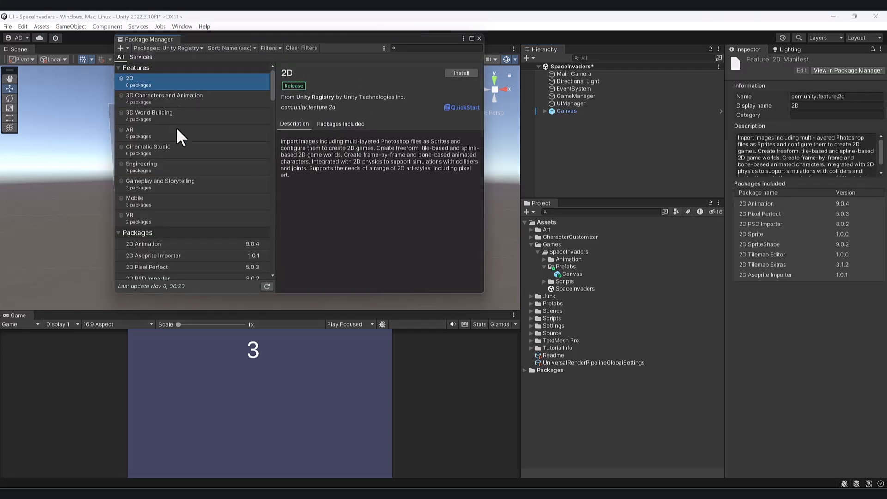
Install the ProBuilder 5.1.1 package and close the Package Manager.
scroll(185, 135, "down", 8)
scroll(186, 138, "down", 10)
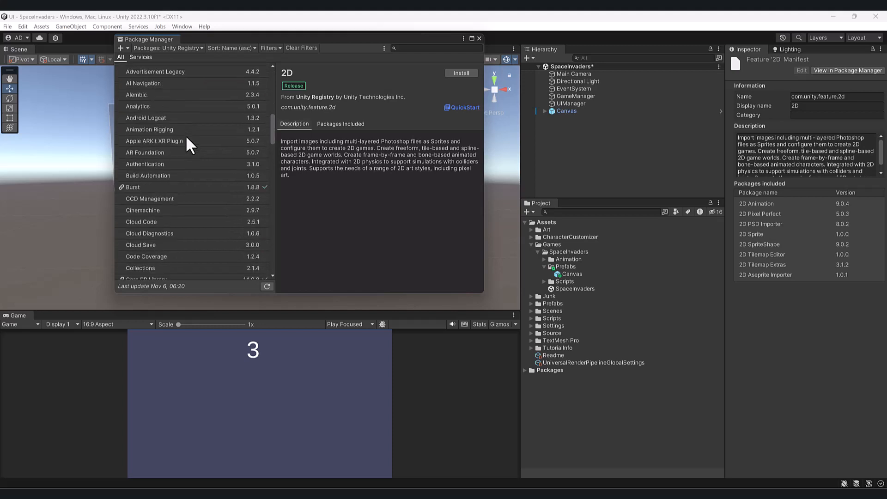
scroll(188, 135, "up", 18)
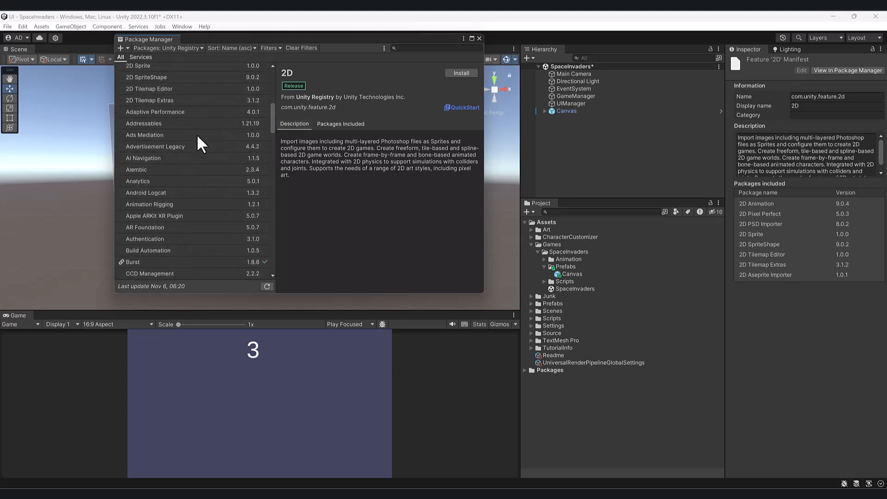
scroll(178, 177, "down", 20)
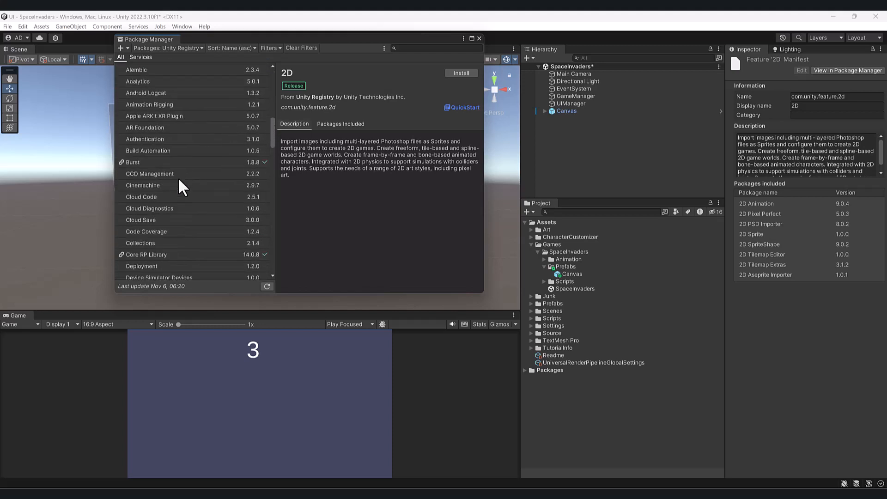
scroll(179, 180, "down", 8)
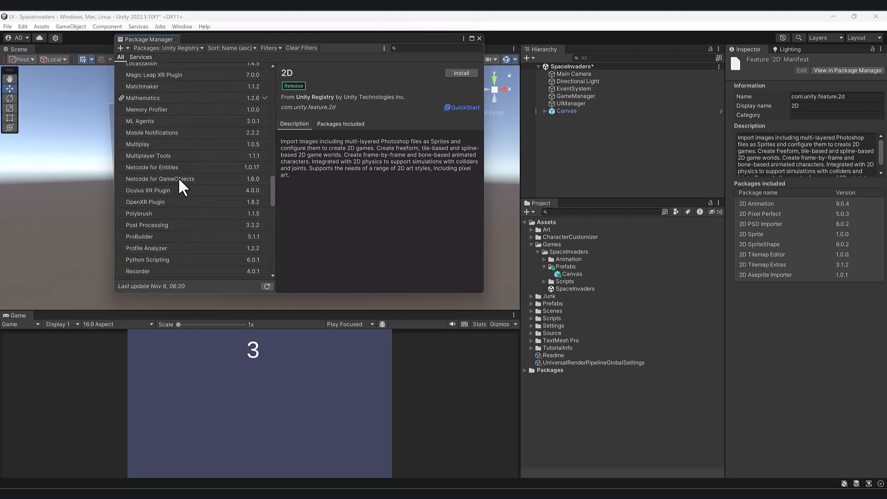
left_click(182, 237)
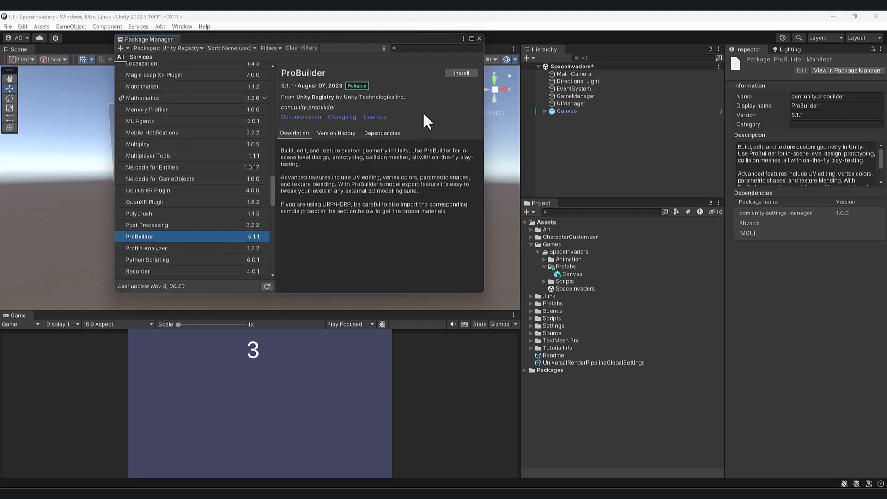
left_click(462, 73)
left_click(479, 38)
Switch the scene view to 2D mode.
left_click_drag(310, 190, 281, 181, "alt")
mouse_move(280, 181)
middle_mouse_down("alt")
mouse_move(259, 140)
mouse_move(271, 178)
middle_mouse_up("alt")
left_click_drag(271, 178, 261, 182, "alt")
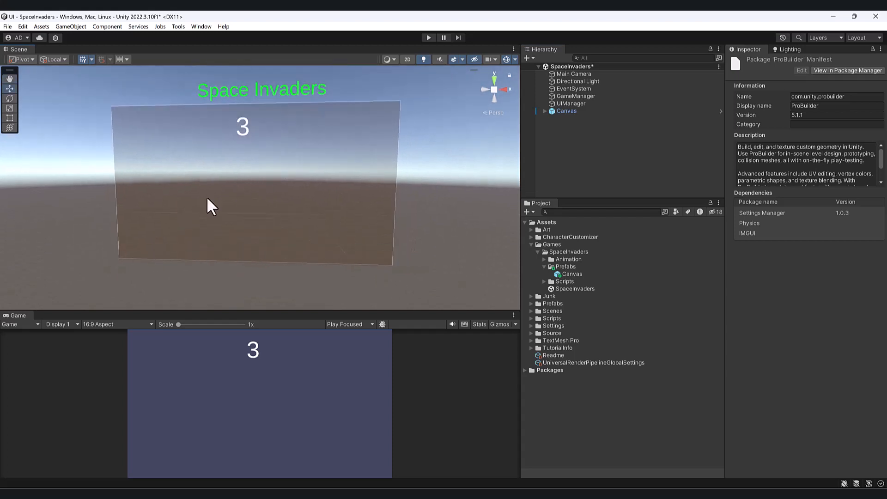
left_click(404, 58)
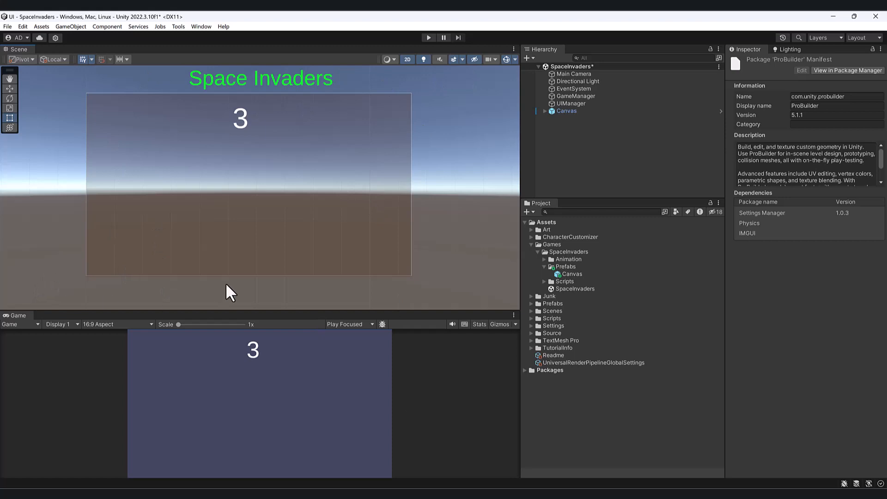
Open the ProBuilder window to access its shape and editing tools.
left_click(181, 26)
mouse_move(195, 36)
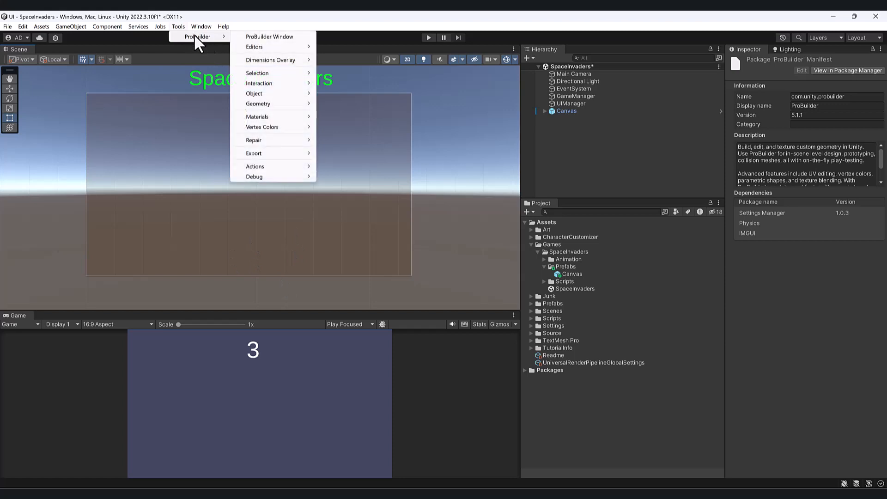
left_click(292, 37)
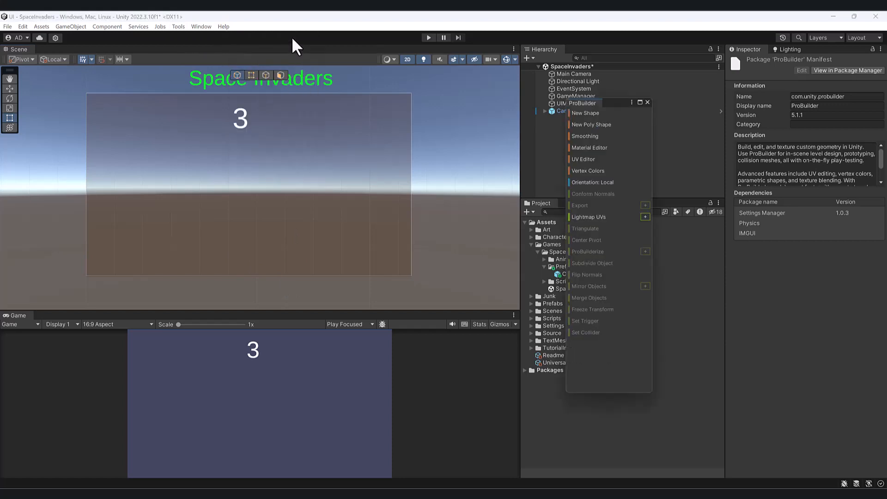
Return the scene view to 3D perspective and angle it down toward the empty ground.
left_click(406, 59)
left_click_drag(282, 178, 206, 240, "alt")
middle_click_drag(205, 240, 257, 187)
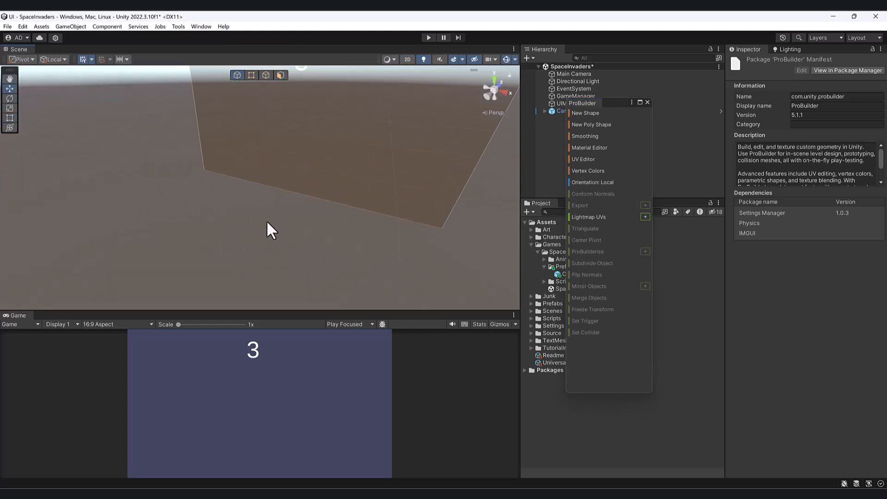
Try drawing a flat ProBuilder sprite shape about 97 by 117 units on the ground, and delete it.
left_click(572, 112)
scroll(163, 261, "up", 4)
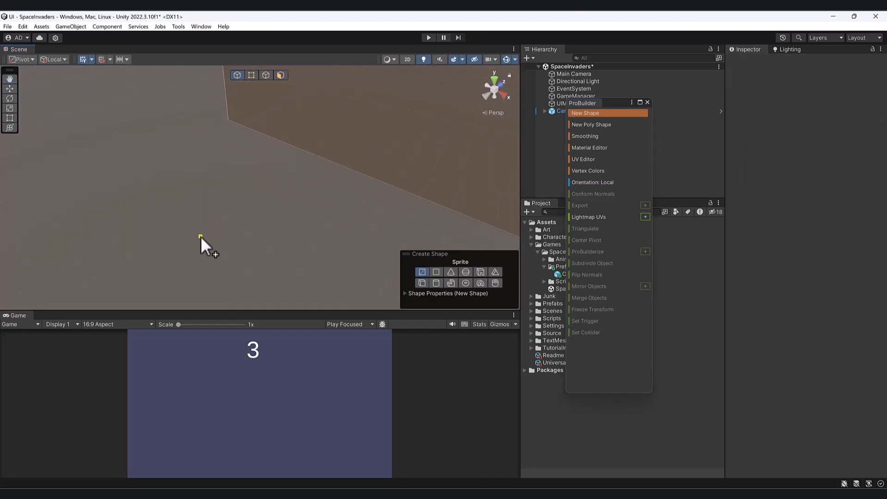
left_click_drag(203, 274, 196, 296)
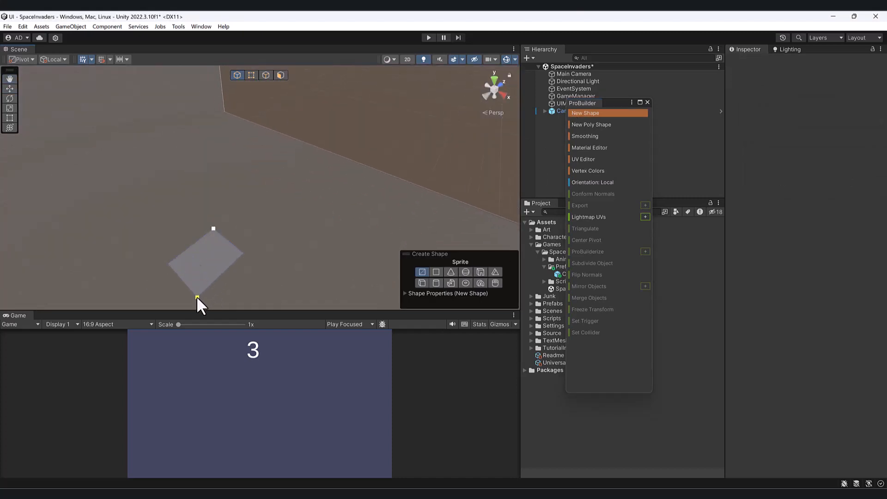
scroll(240, 217, "down", 3)
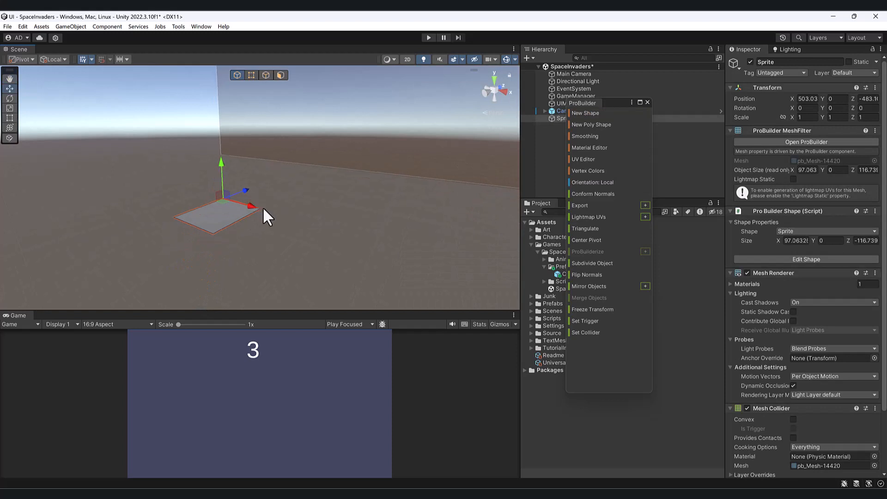
key("Delete")
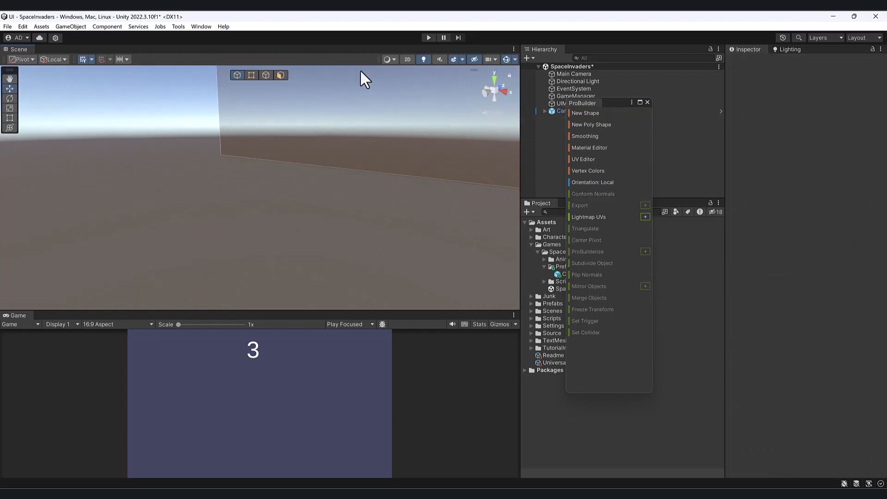
left_click(178, 26)
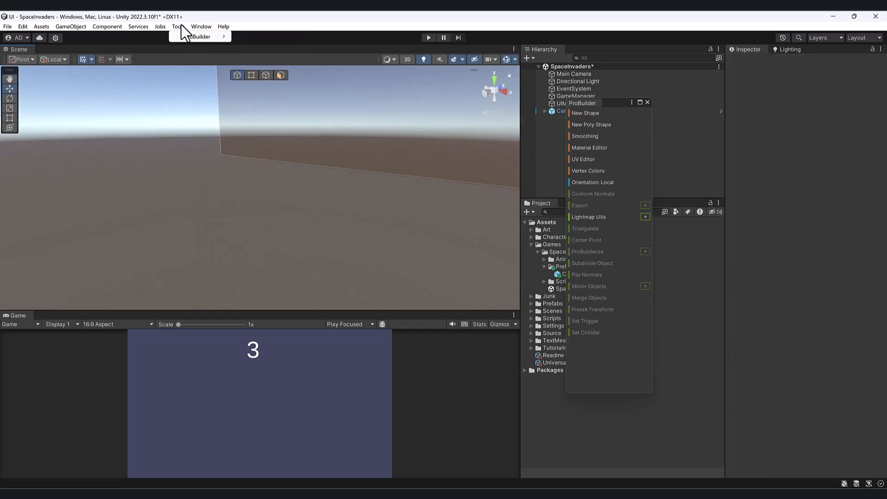
mouse_move(198, 36)
left_click(270, 38)
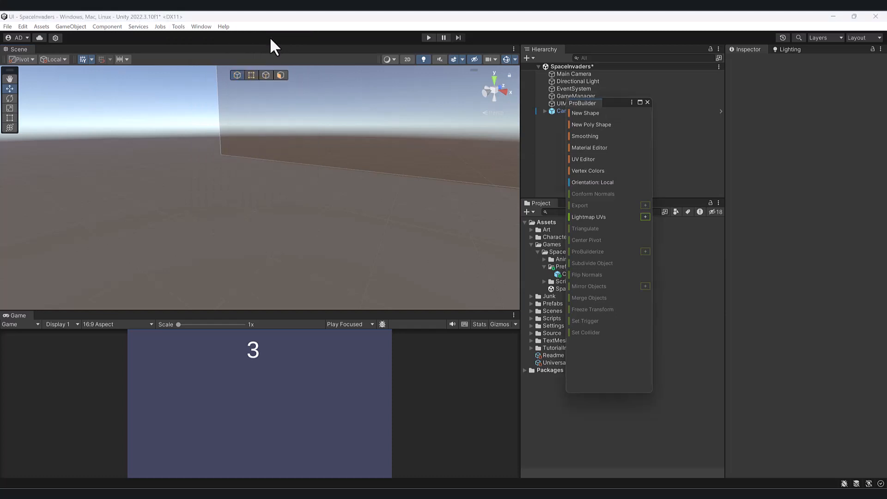
Show the samples of the installed ProBuilder package in the Package Manager and move its window clear of the scene view.
left_click(202, 27)
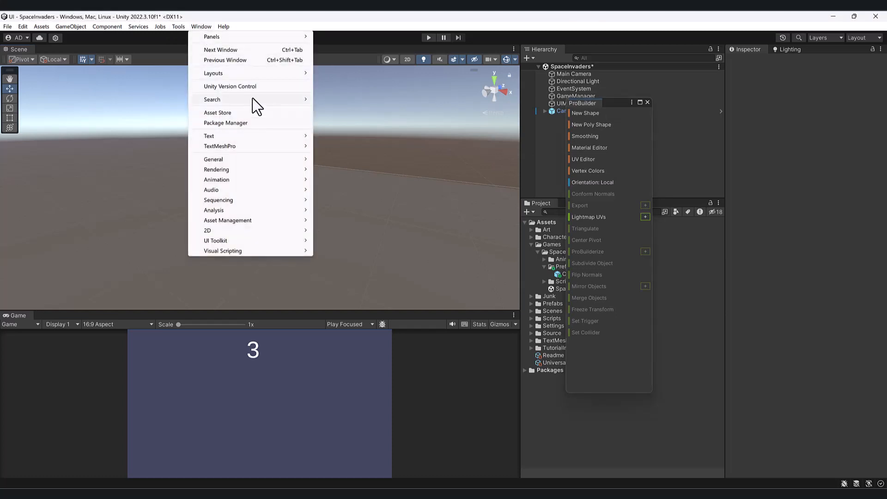
left_click(259, 122)
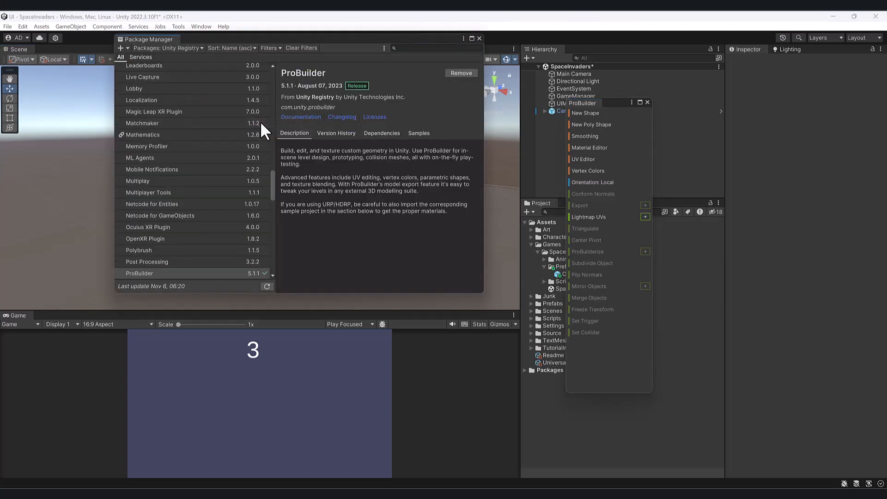
left_click(194, 273)
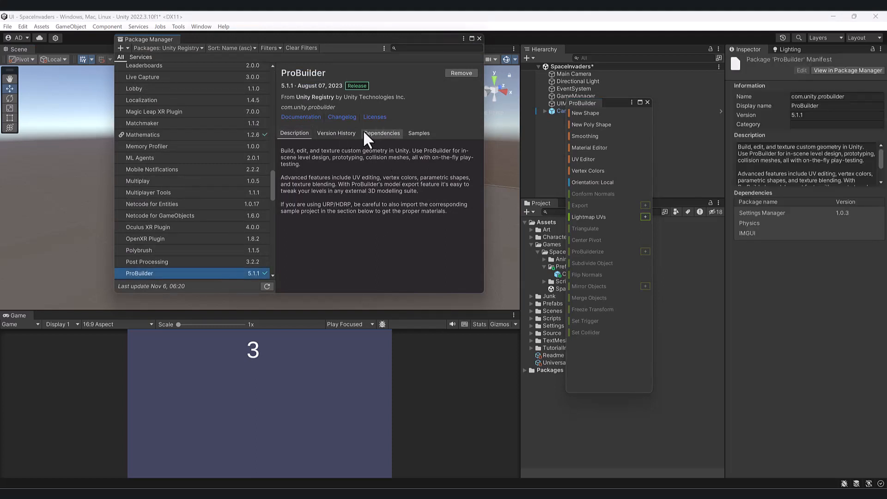
left_click(415, 132)
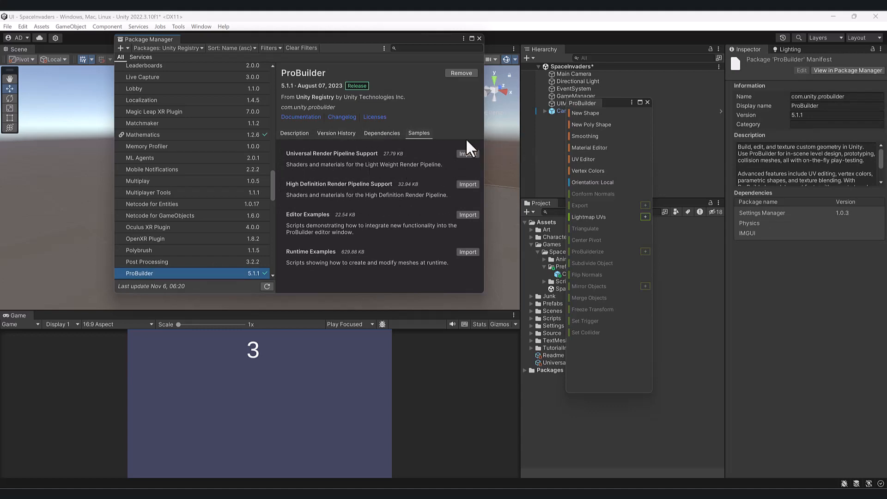
left_click_drag(394, 38, 392, 351)
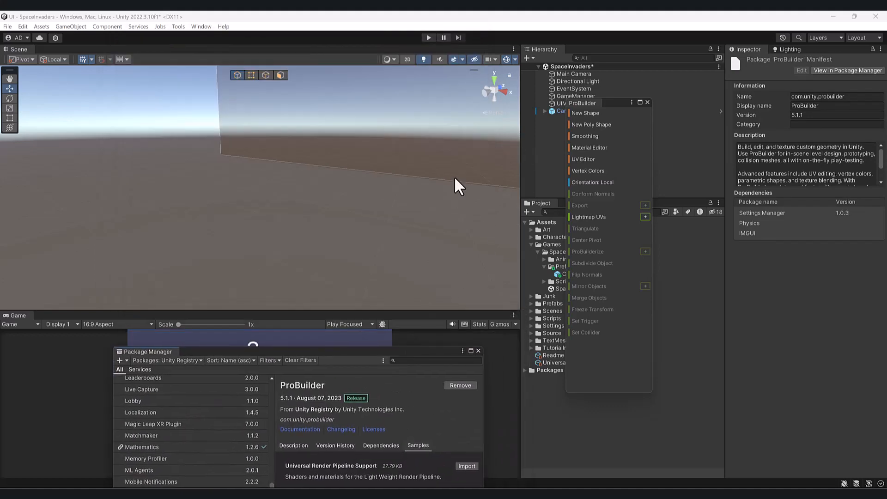
Draw a ProBuilder cube about 91 by 72 by 138 units on the ground.
right_click_drag(454, 178, 398, 189)
left_click(580, 113)
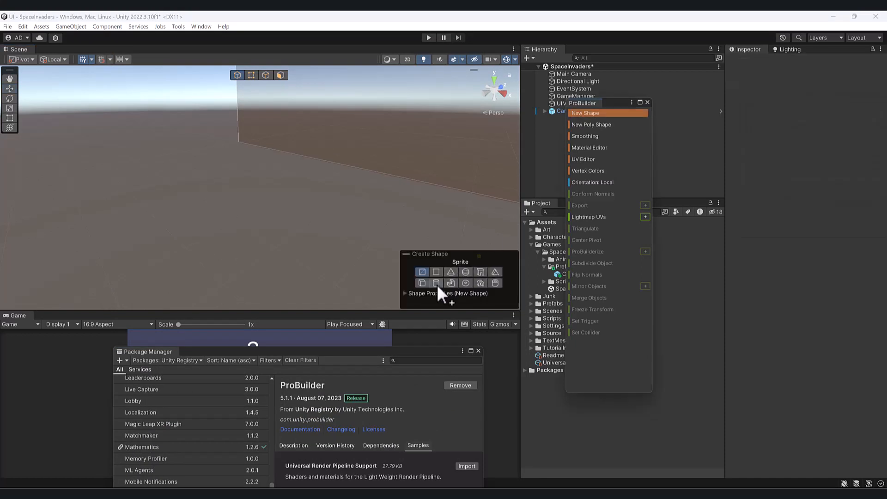
left_click(422, 283)
left_click_drag(279, 205, 265, 256)
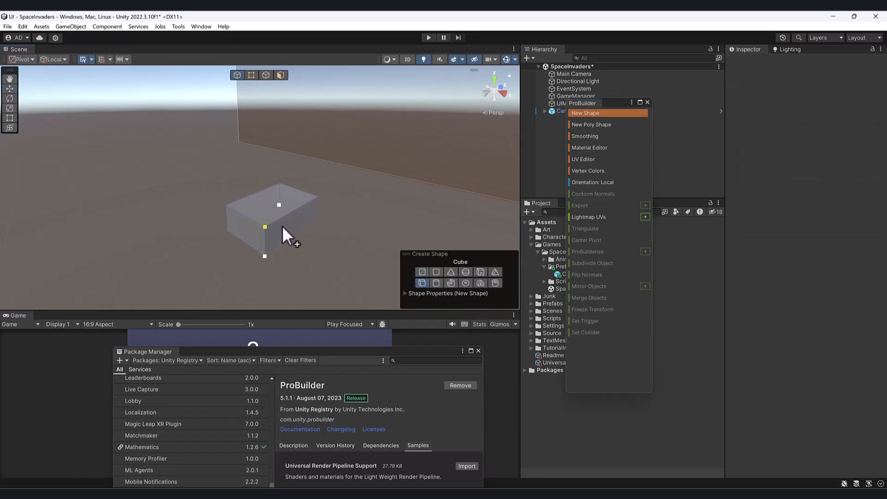
left_click(283, 215)
right_click_drag(283, 215, 286, 203)
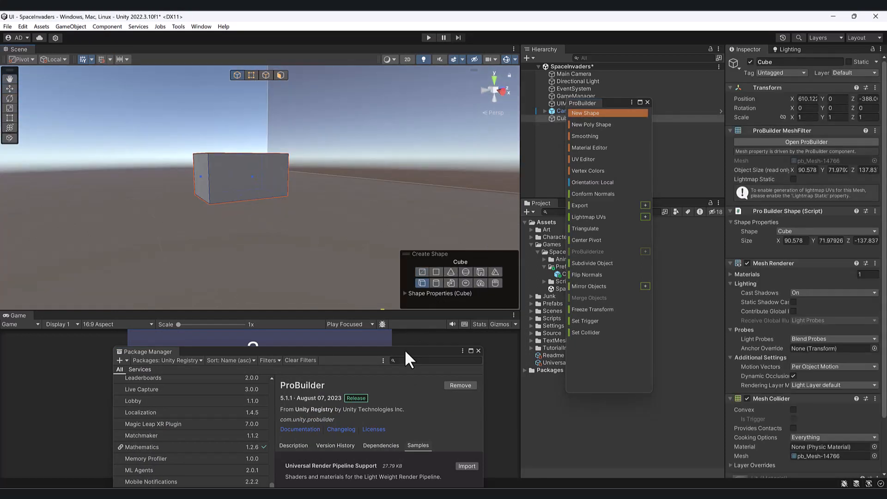
Import ProBuilder's Universal Render Pipeline Support sample and move the Package Manager window off the cube.
left_click_drag(405, 352, 365, 205)
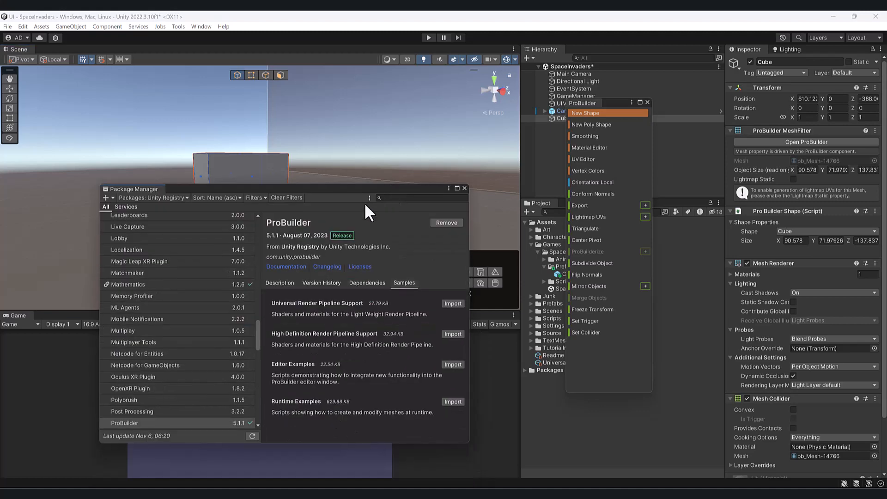
left_click(455, 302)
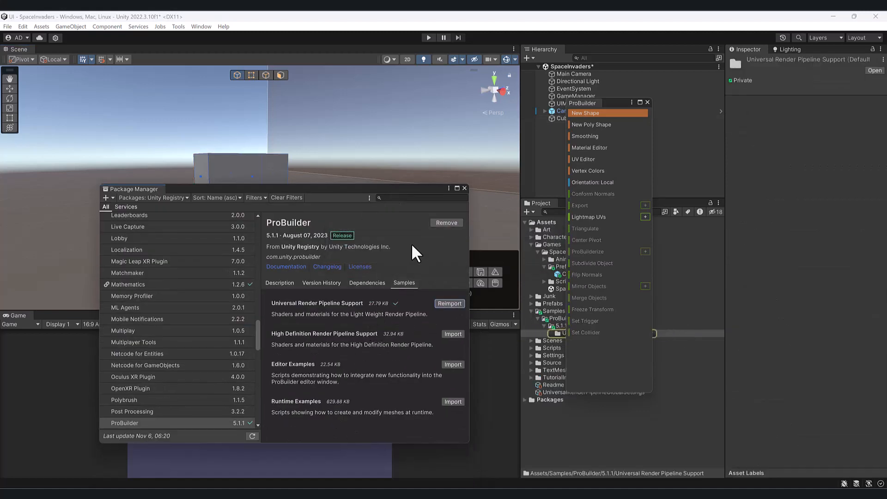
left_click_drag(388, 199, 384, 351)
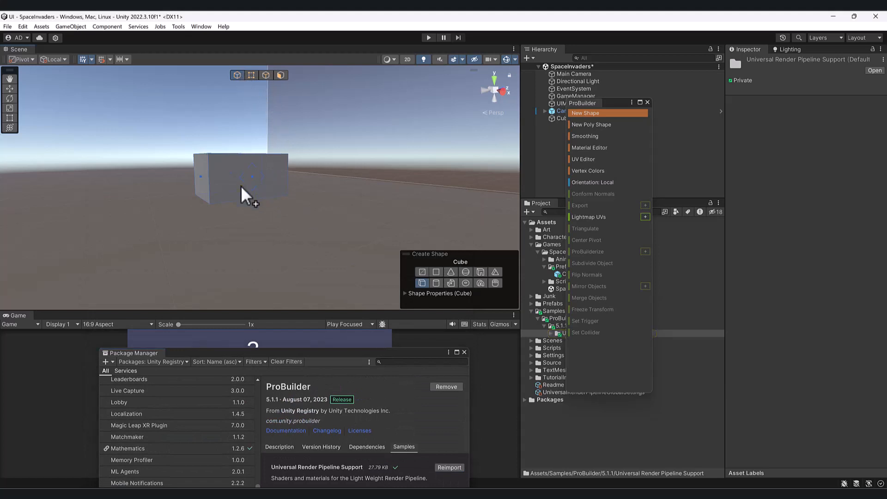
Stop drawing shapes and delete the cube from the scene.
left_click_drag(241, 186, 296, 253, "alt")
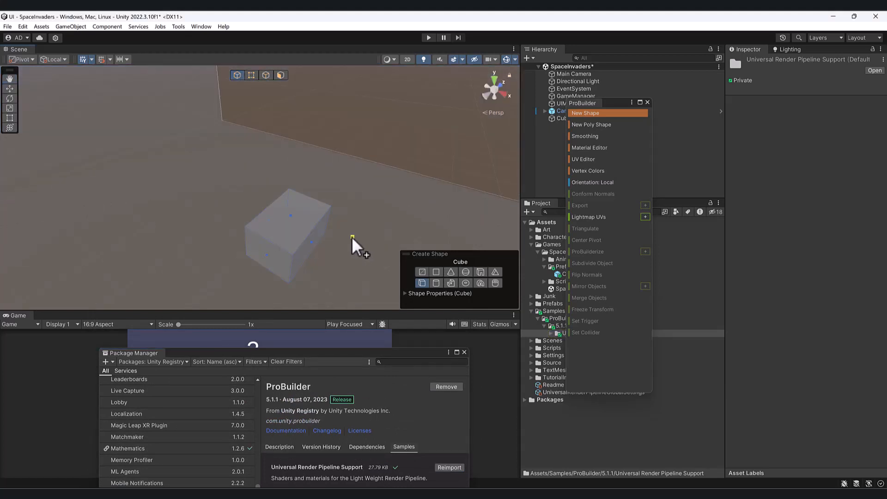
key("Escape")
left_click(292, 229)
key("Delete")
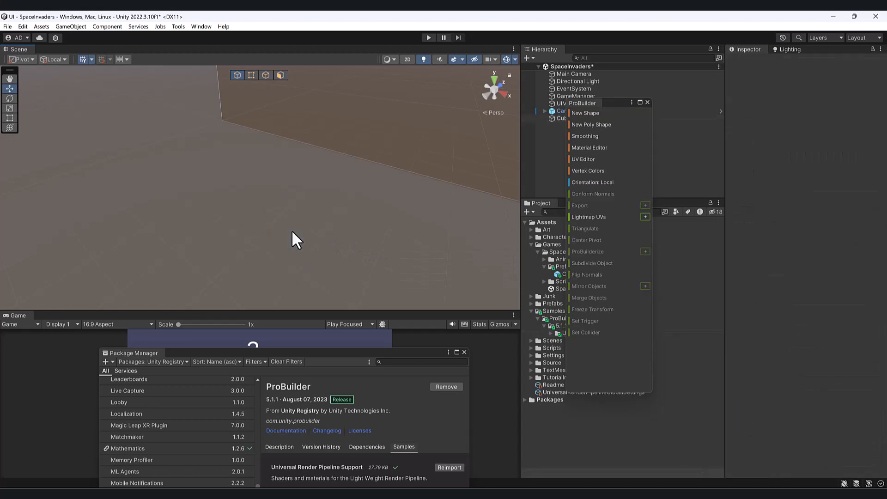
Draw a new ProBuilder cube about 106 by 86 by 128 units on the ground.
left_click(587, 113)
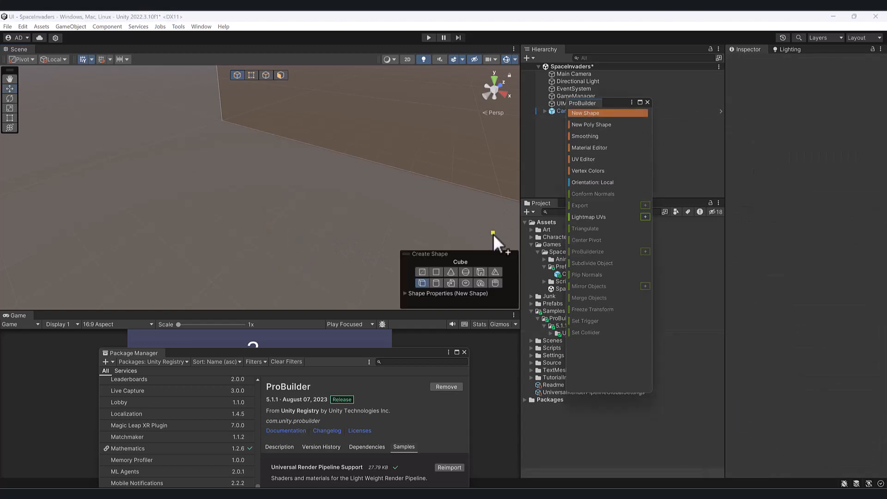
left_click_drag(266, 196, 248, 249)
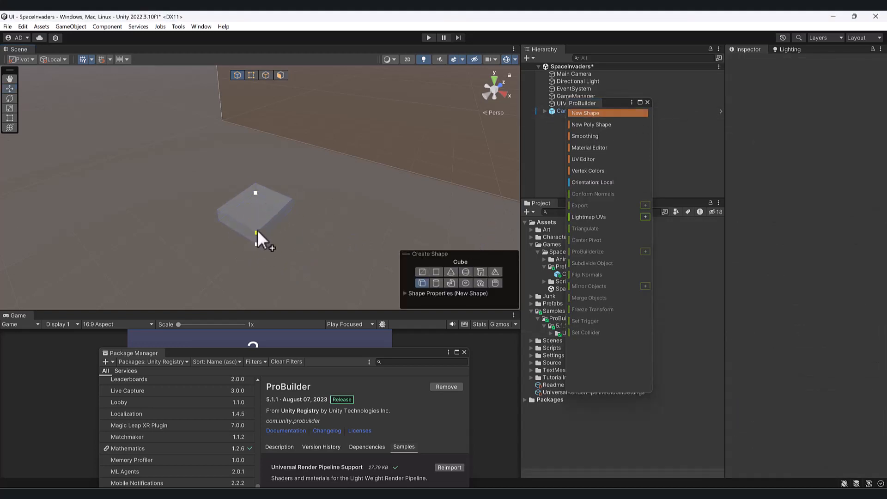
left_click(259, 209)
Bring the Package Manager window back into view and close it.
left_click_drag(366, 359, 364, 255)
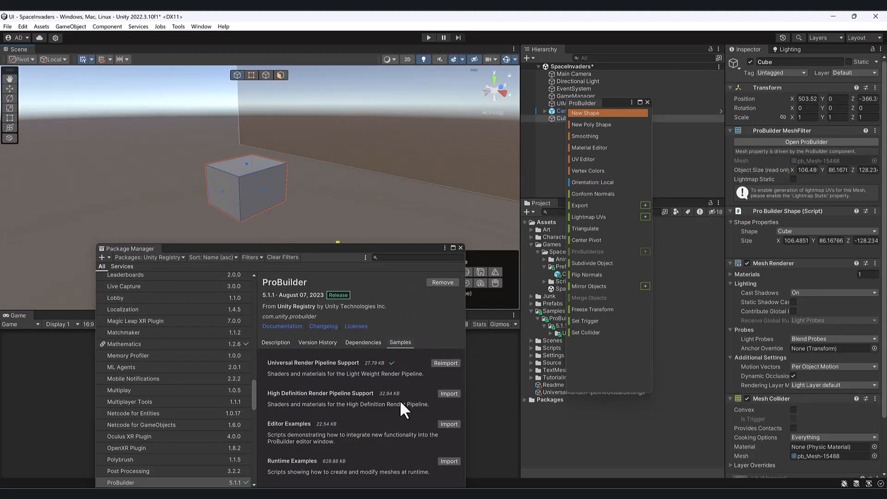
left_click_drag(367, 246, 353, 214)
left_click(447, 217)
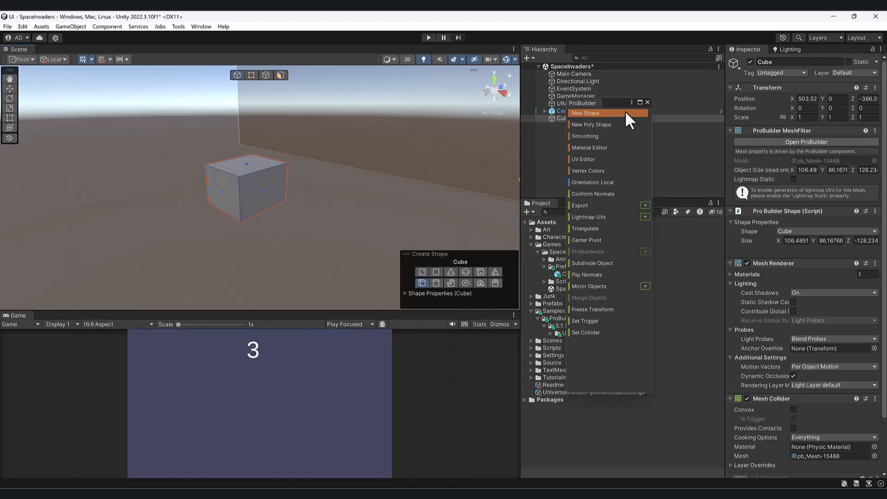
Delete the cube and restart the ProBuilder window by closing and reopening it.
left_click(646, 102)
key("Delete")
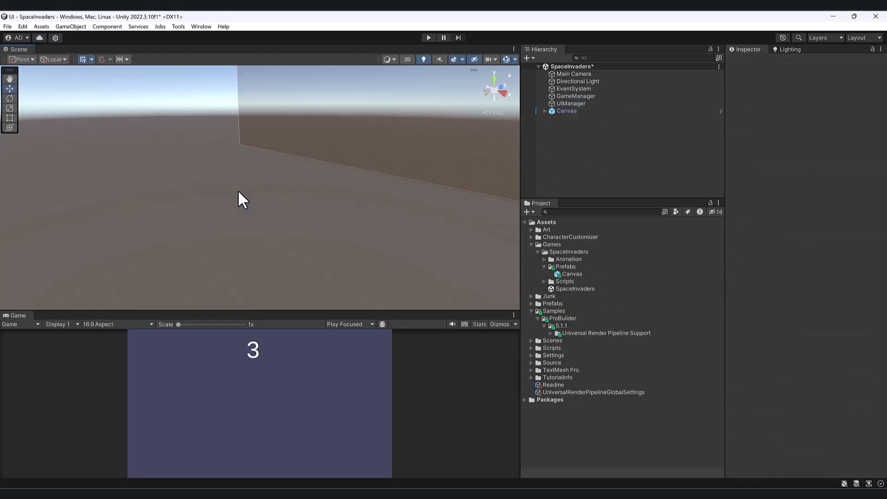
left_click(178, 26)
mouse_move(192, 36)
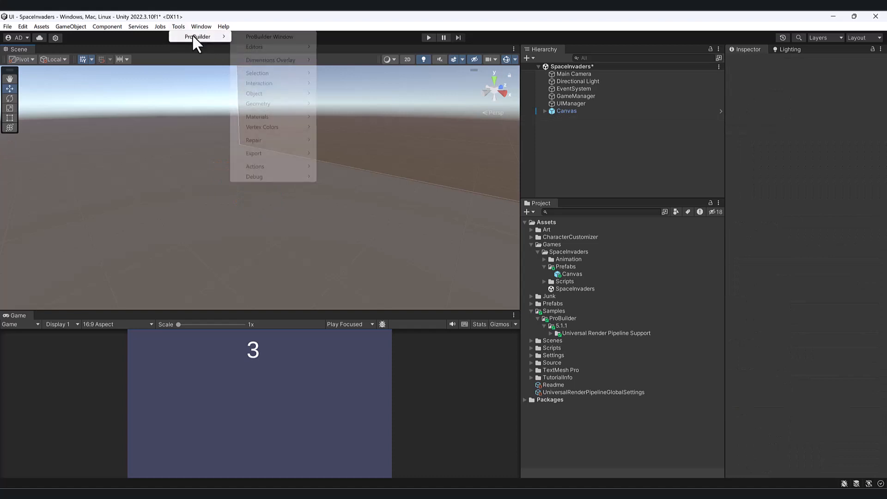
left_click(290, 37)
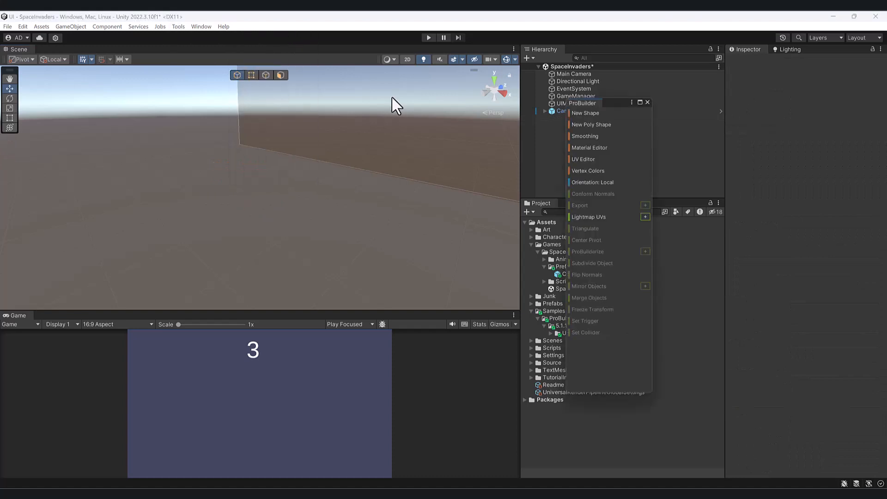
Draw a ProBuilder cube about 125 by 78 by 112 units on the ground and review its material settings.
left_click(584, 113)
left_click_drag(257, 199, 258, 250)
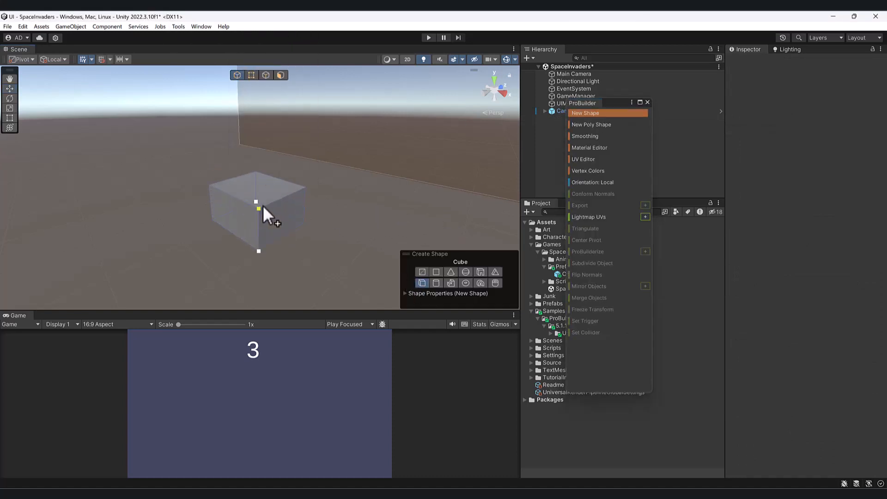
left_click(262, 205)
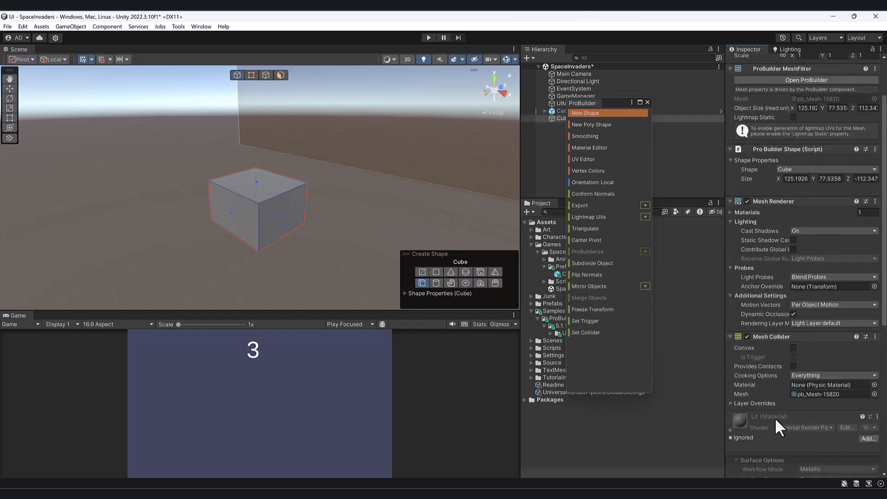
scroll(748, 434, "down", 4)
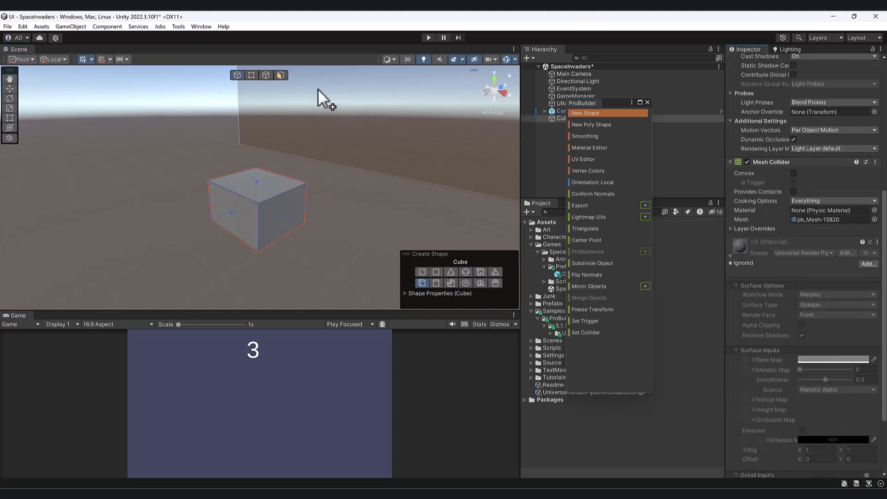
Delete the cube whose material was reviewed and leave the shape-drawing tool.
left_click(237, 74)
key("Delete")
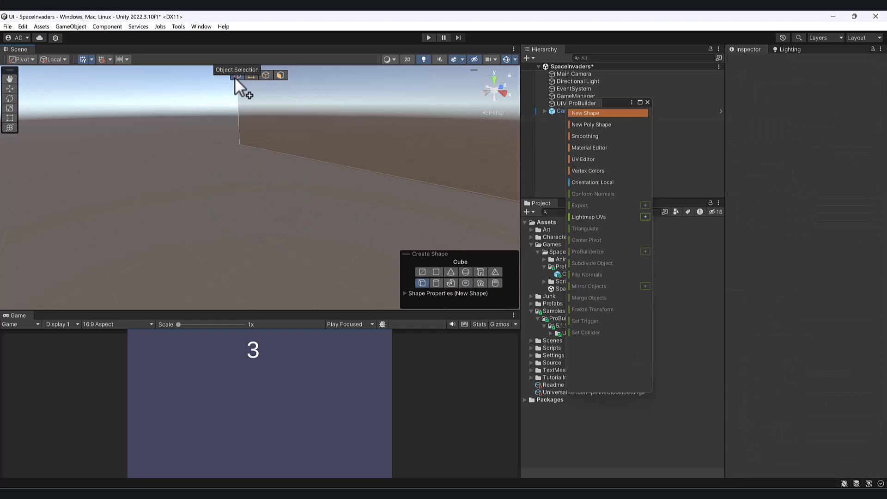
left_click_drag(255, 146, 243, 175, "alt")
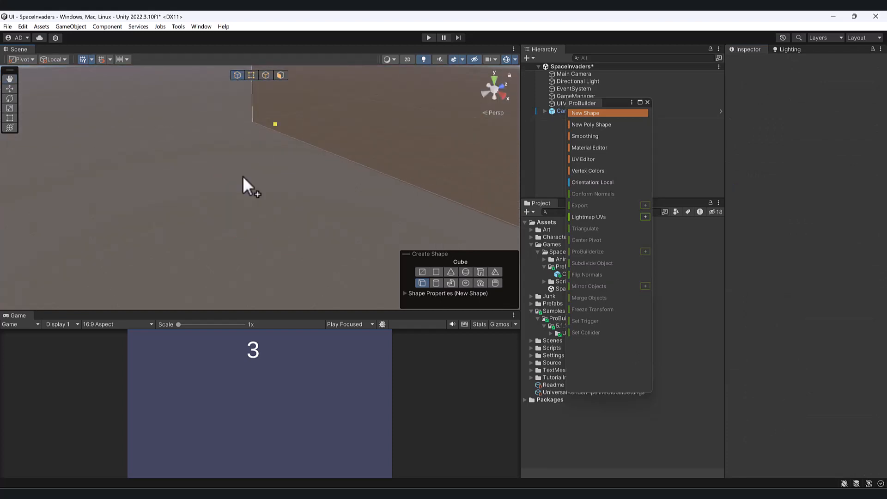
key("Escape")
Try placing a small ProBuilder cube on the ground near the canvas, and remove it.
right_click_drag(329, 198, 349, 188)
middle_click_drag(349, 188, 250, 186)
right_click_drag(388, 185, 396, 193)
left_click(586, 114)
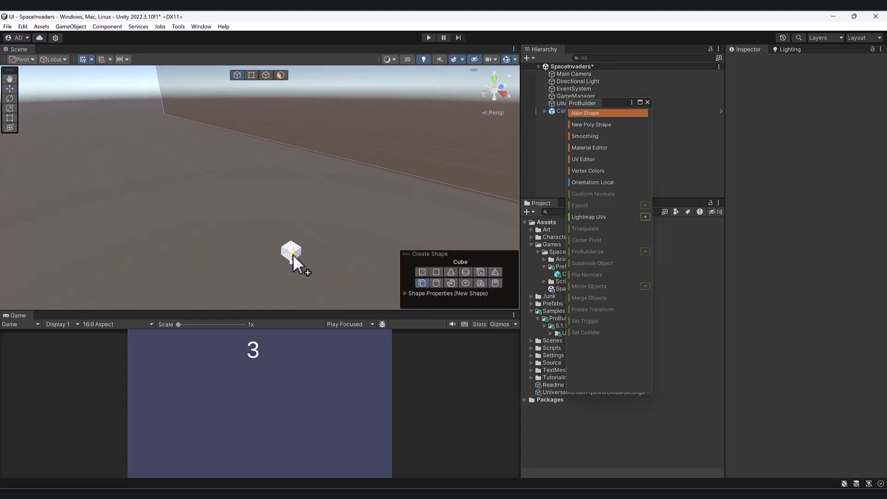
left_click(293, 254)
key("f")
left_click_drag(287, 234, 311, 218, "alt")
key("Delete")
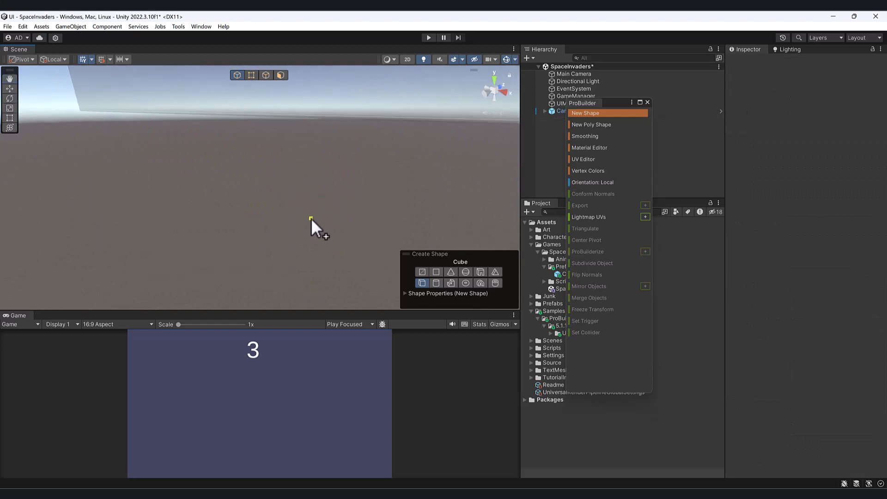
Create an empty GameObject in the scene and undo its creation.
left_click(64, 26)
left_click(85, 42)
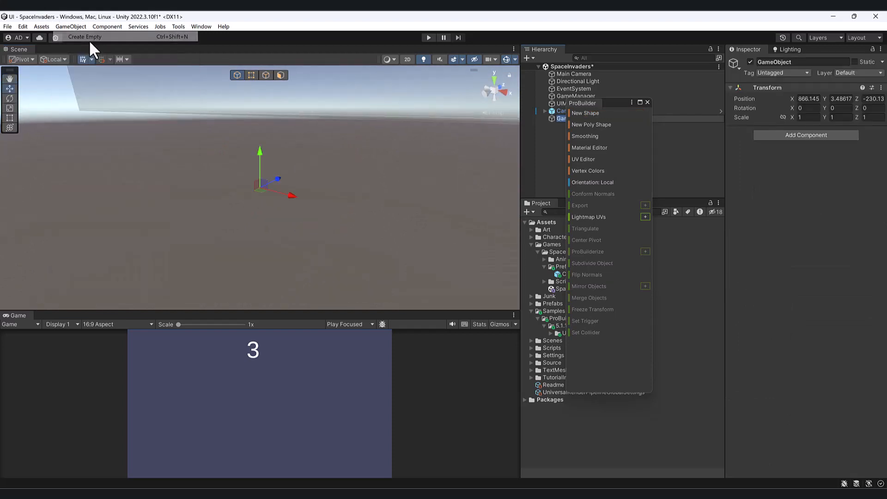
key("ctrl+z")
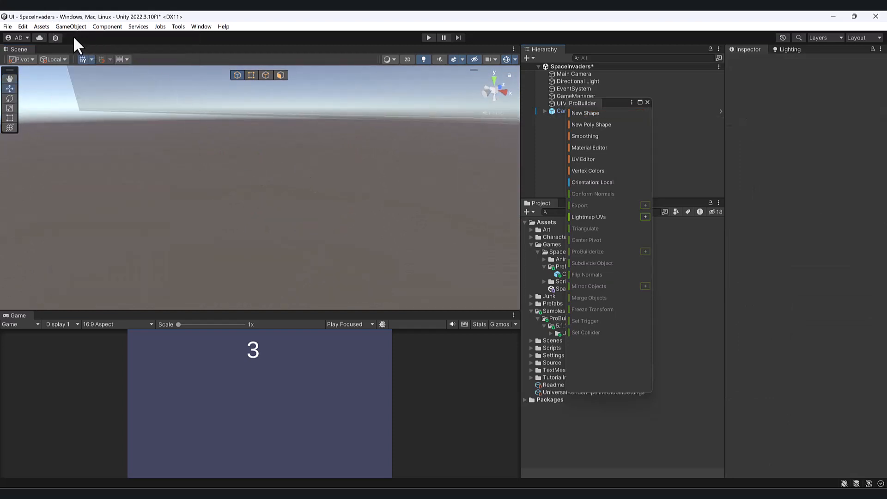
Create a standard 3D Cube in the scene and reset its transform to the origin.
left_click(71, 27)
mouse_move(141, 77)
left_click(230, 77)
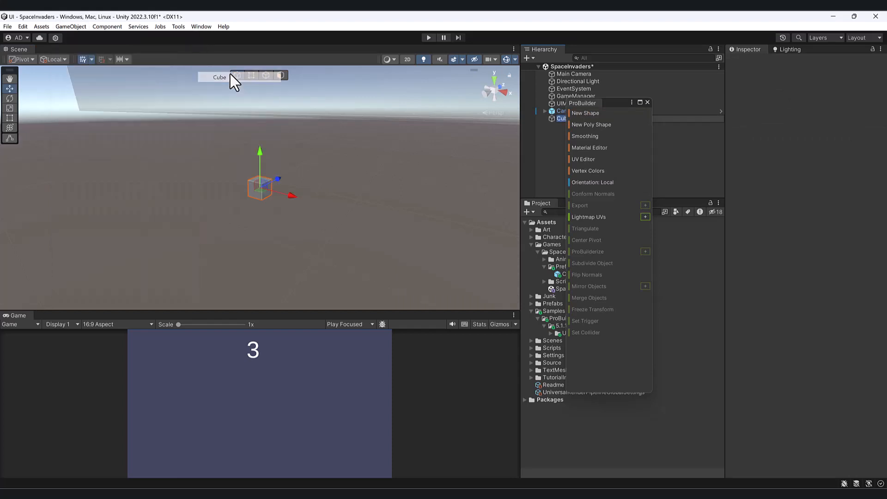
right_click_drag(284, 199, 231, 221)
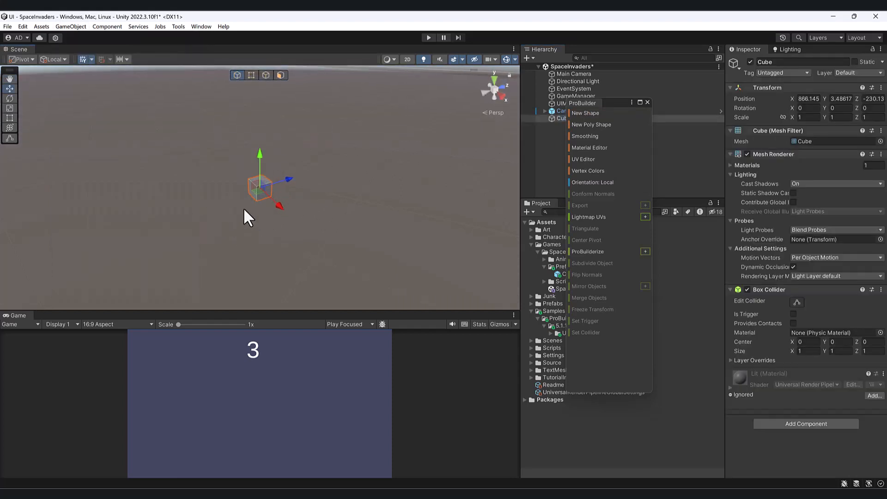
key("f")
left_click(880, 88)
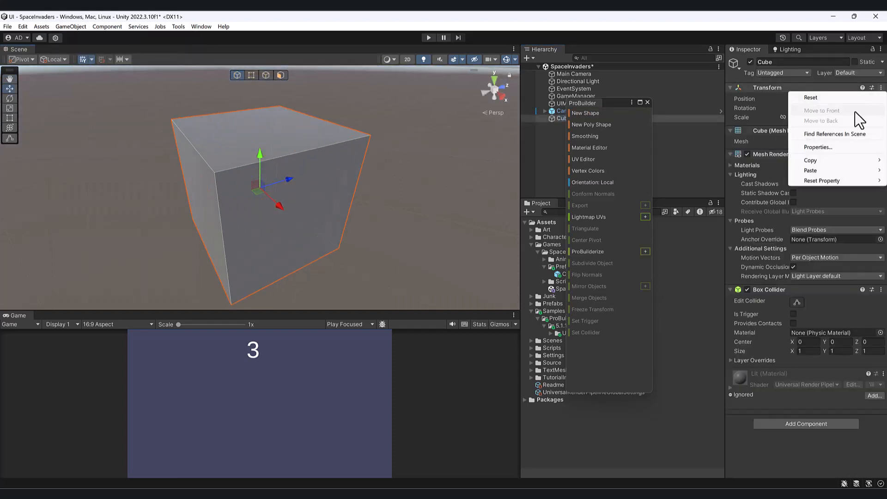
left_click(834, 97)
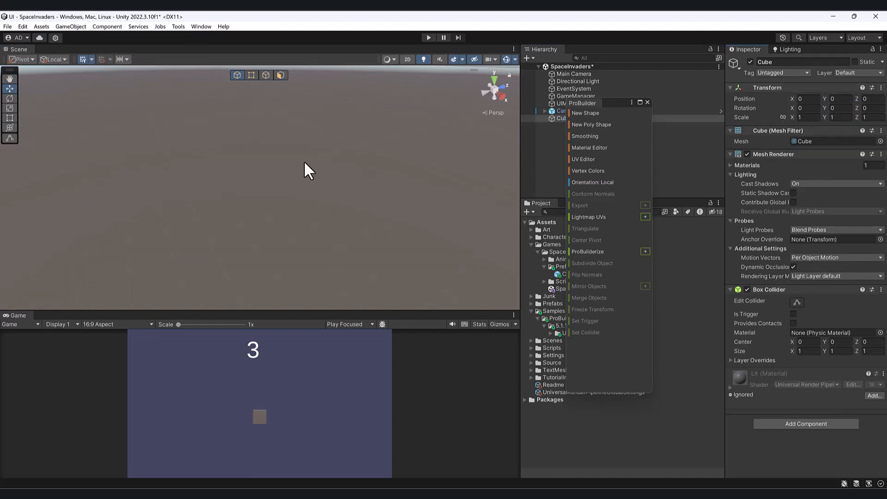
key("f")
mouse_move(304, 164)
left_mouse_down("alt")
mouse_move(361, 137)
mouse_move(287, 165)
left_mouse_up("alt")
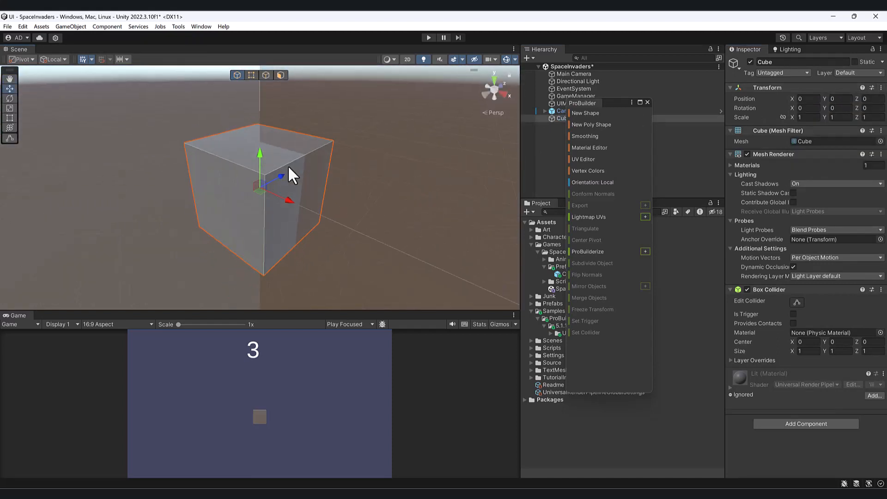
middle_click_drag(328, 178, 157, 171)
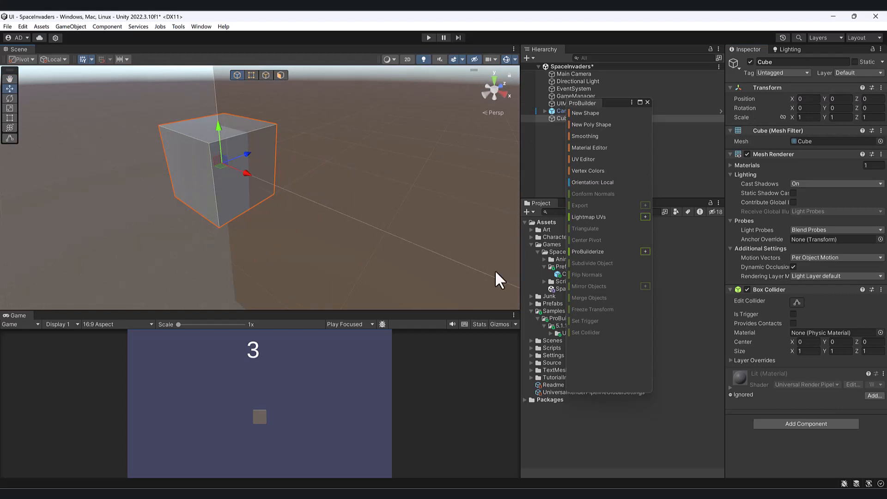
Convert the standard cube into a ProBuilder mesh with ProBuilderize and delete it.
left_click(588, 252)
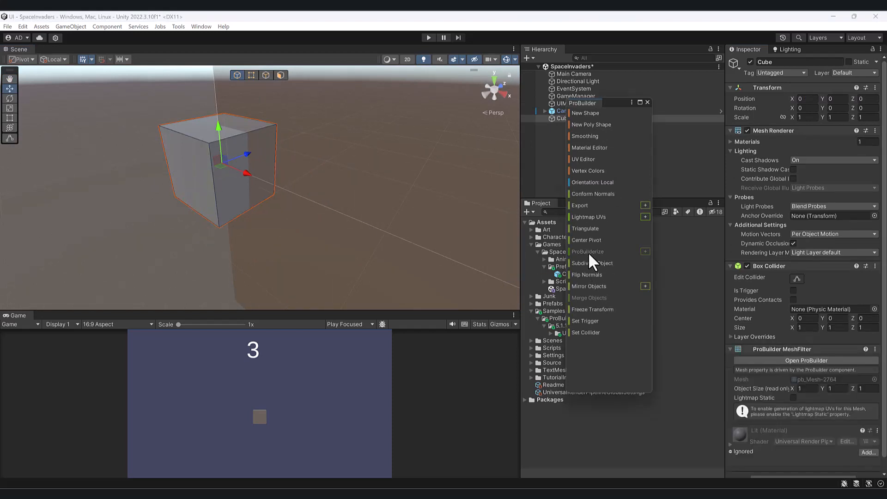
left_click_drag(220, 165, 198, 163, "alt")
key("Delete")
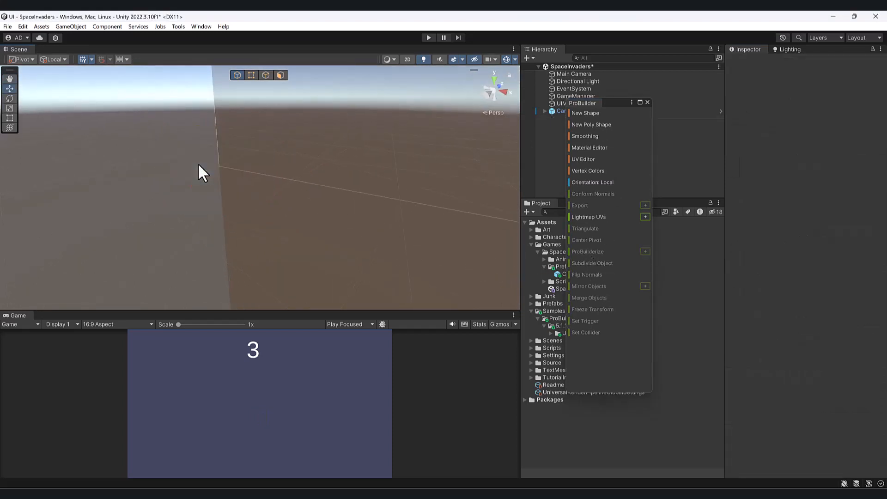
Draw a small ProBuilder cube about 0.15 by 0.51 by 0.34 units near the origin and delete it.
left_click(575, 112)
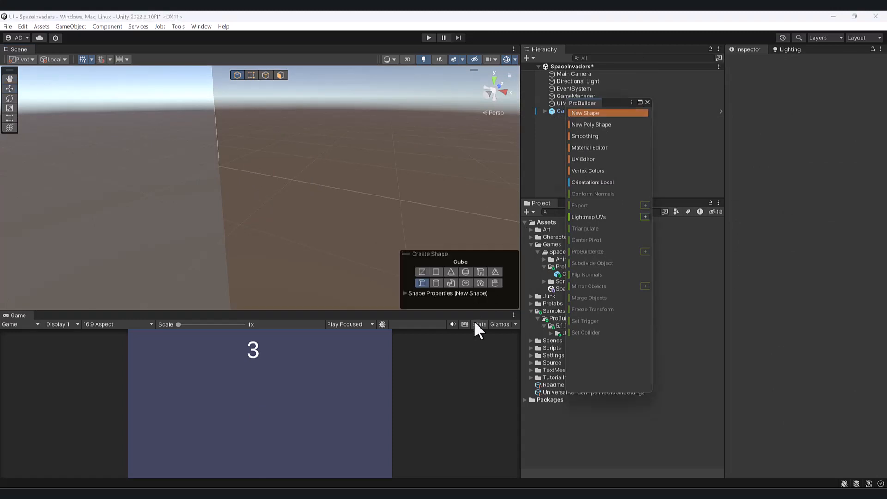
left_click_drag(159, 199, 155, 236, "alt")
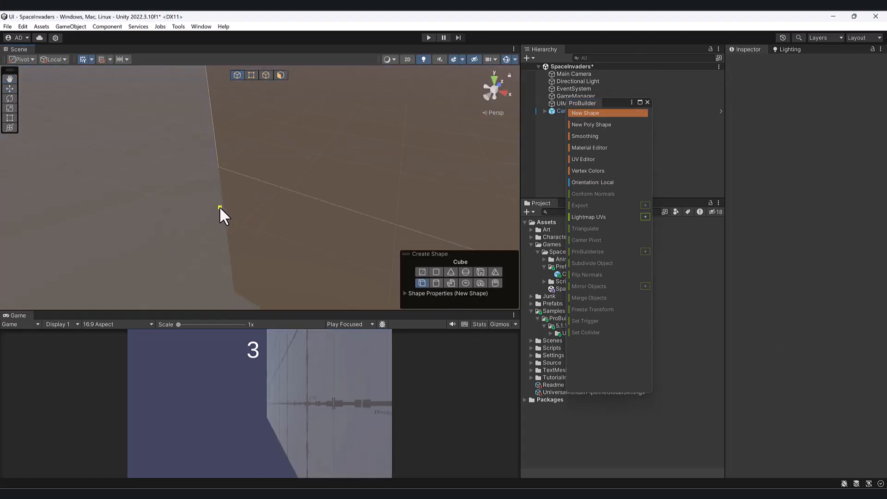
left_click_drag(223, 203, 238, 190)
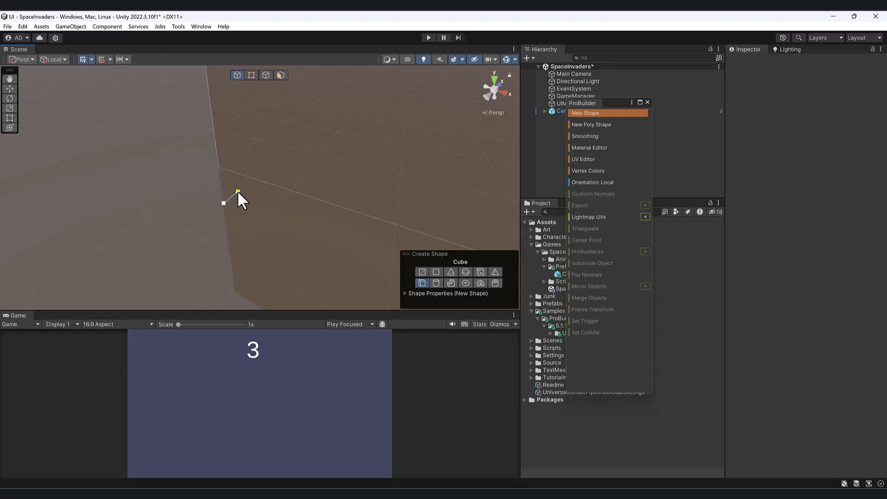
left_click(285, 147)
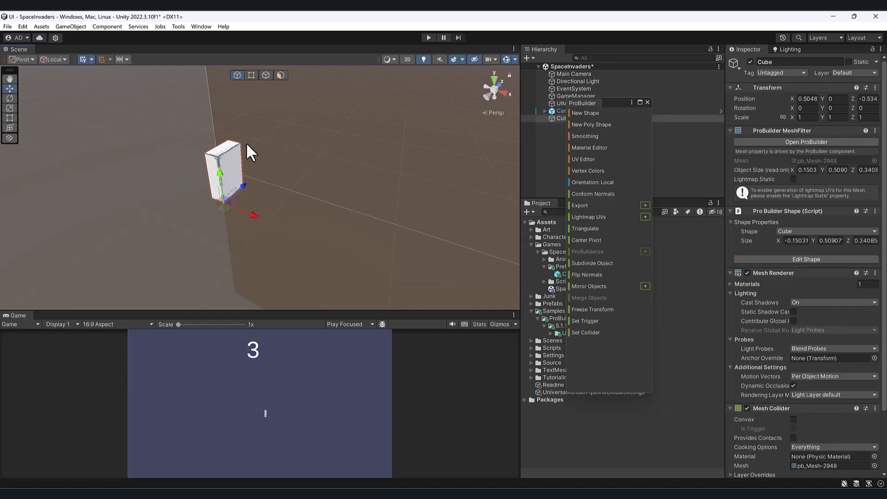
key("Delete")
scroll(246, 143, "up", 2)
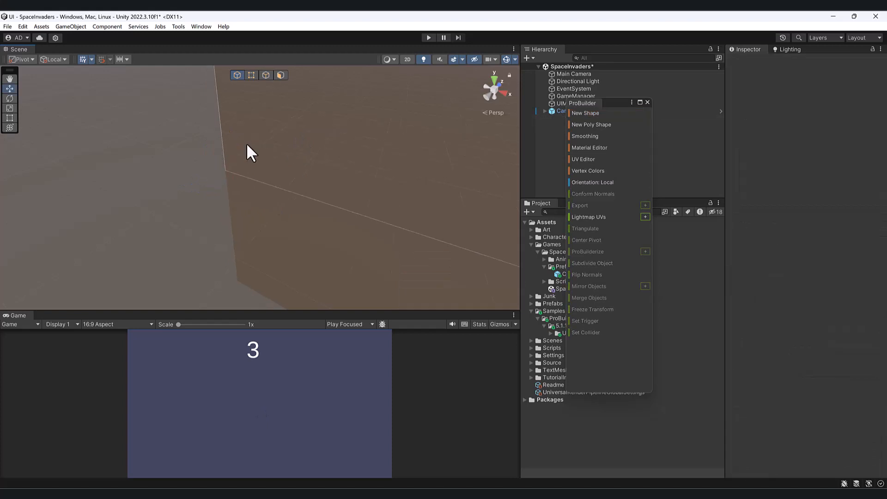
Draw a ProBuilder cube about 0.97 by 0.9 by 0.99 units near the origin and move it along its Z axis.
left_click(585, 113)
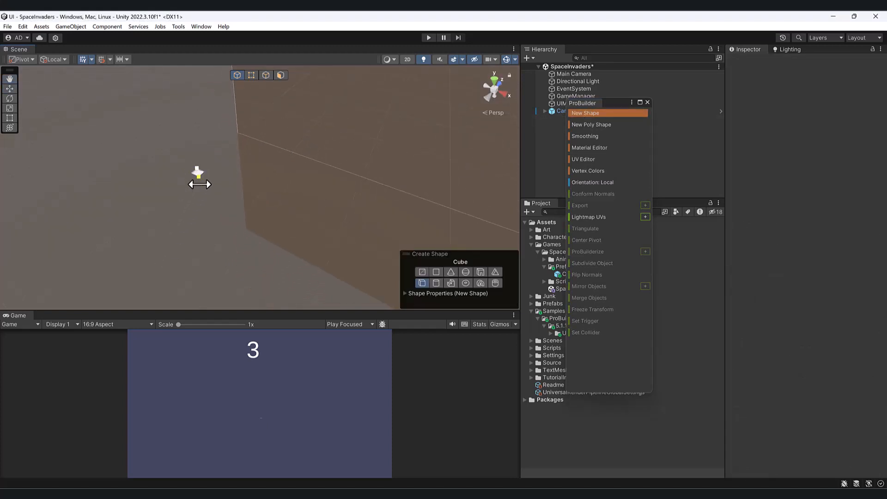
left_click_drag(199, 184, 202, 263)
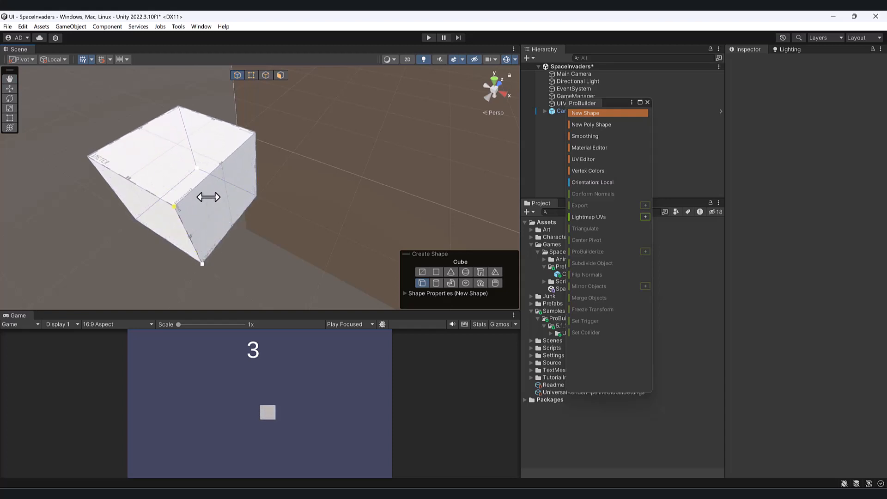
left_click(208, 197)
left_click_drag(208, 197, 151, 176, "alt")
key("Escape")
middle_click_drag(151, 176, 312, 220)
scroll(381, 176, "down", 2)
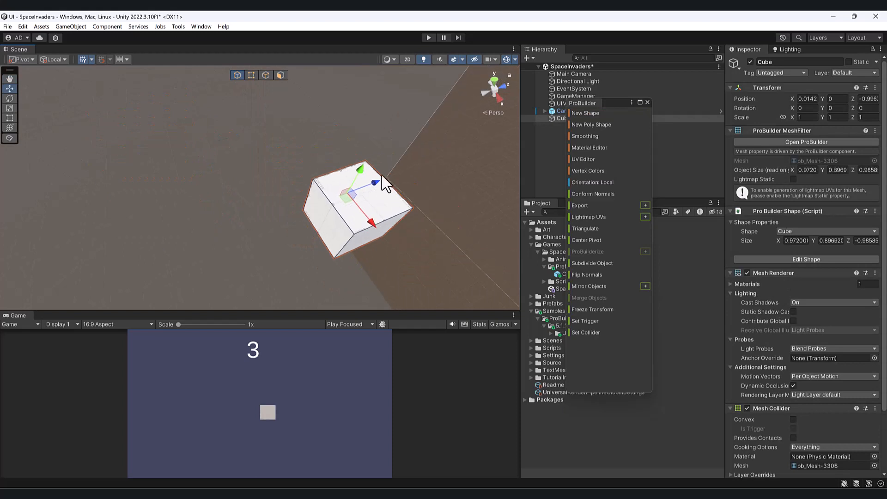
left_click_drag(376, 181, 233, 230)
middle_click_drag(272, 228, 363, 122)
Draw a ProBuilder cylinder about 0.46 by 0.61 by 0.52 units on the ground beside the cube.
left_click(583, 112)
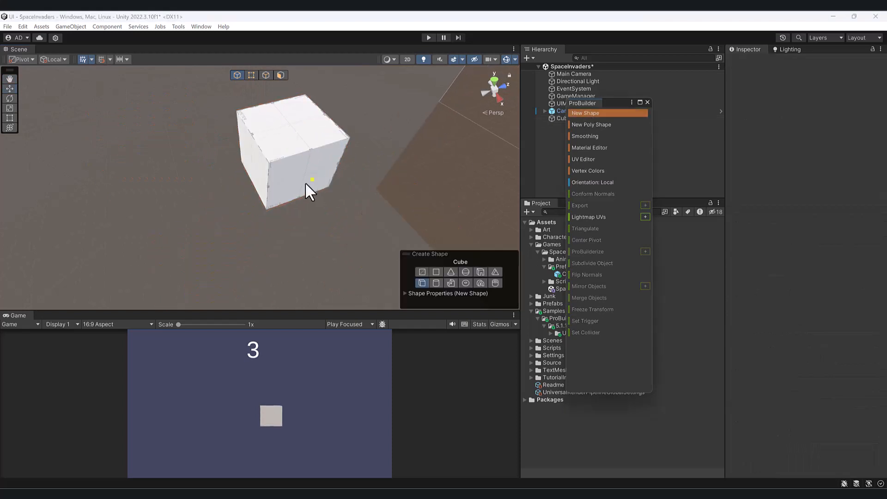
left_click_drag(305, 181, 277, 174, "alt")
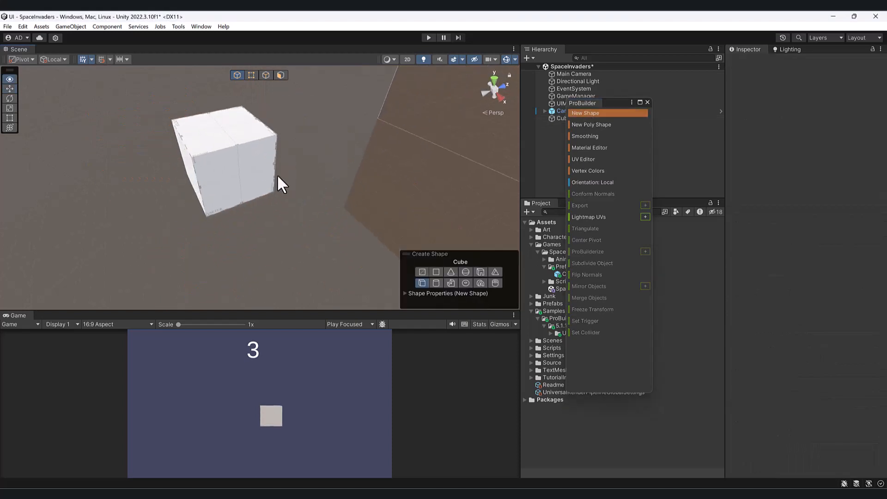
left_click(435, 283)
left_click_drag(265, 269, 257, 284)
left_click(260, 250)
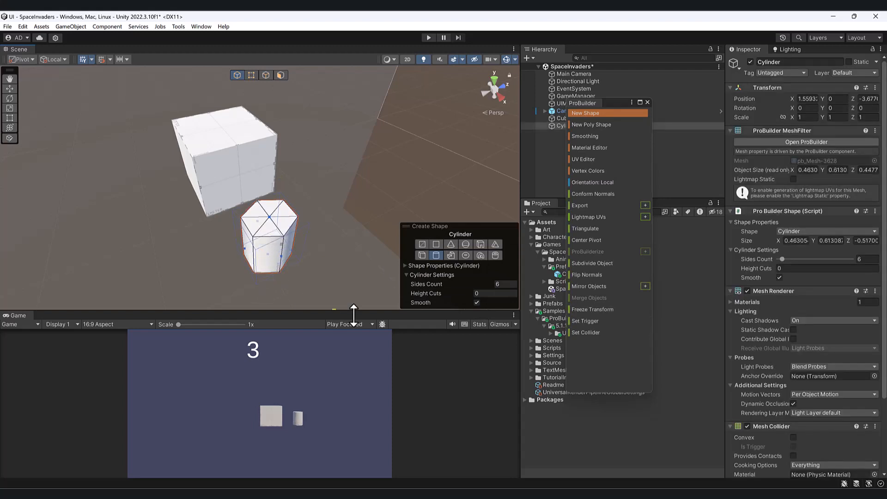
Try the cylinder with 3 sides, and finish the shape with a sides count of 10.
left_click(430, 284)
type("3")
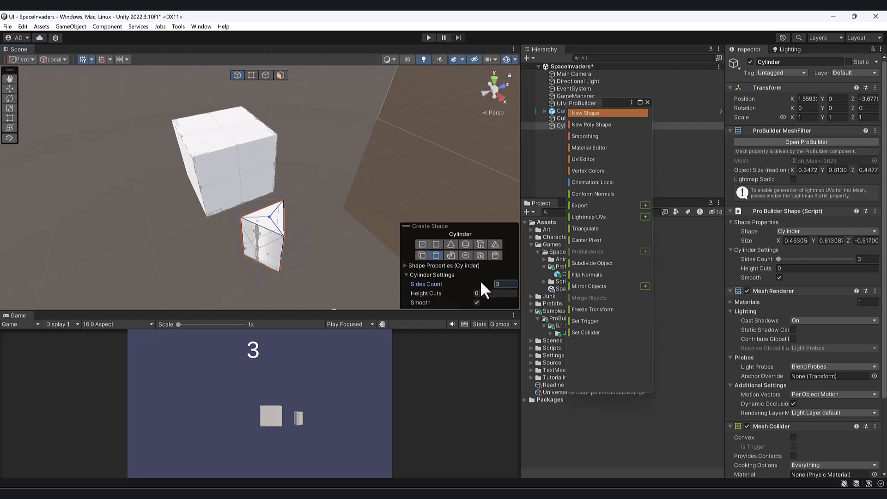
left_click_drag(419, 284, 508, 284)
mouse_move(415, 290)
left_mouse_down()
mouse_move(608, 284)
mouse_move(403, 284)
left_mouse_up()
left_click(509, 282)
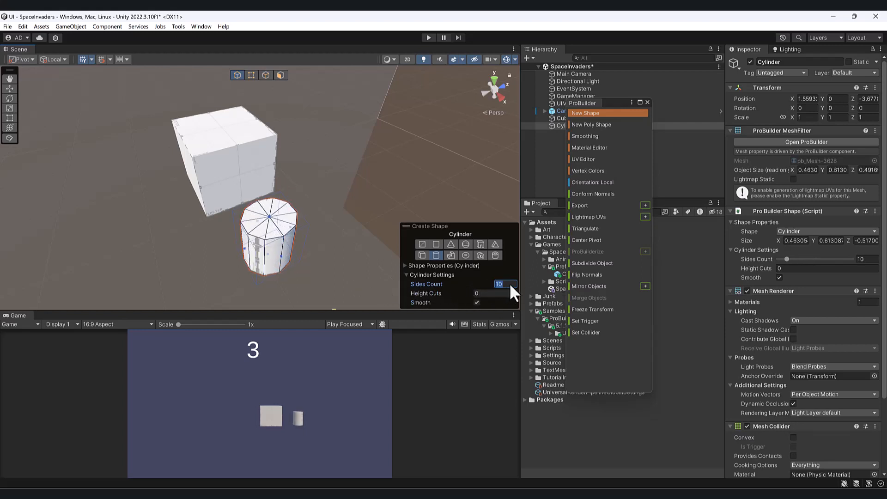
mouse_move(281, 214)
left_mouse_down("alt")
mouse_move(264, 259)
mouse_move(301, 215)
mouse_move(319, 209)
mouse_move(305, 236)
mouse_move(300, 187)
mouse_move(287, 212)
left_mouse_up("alt")
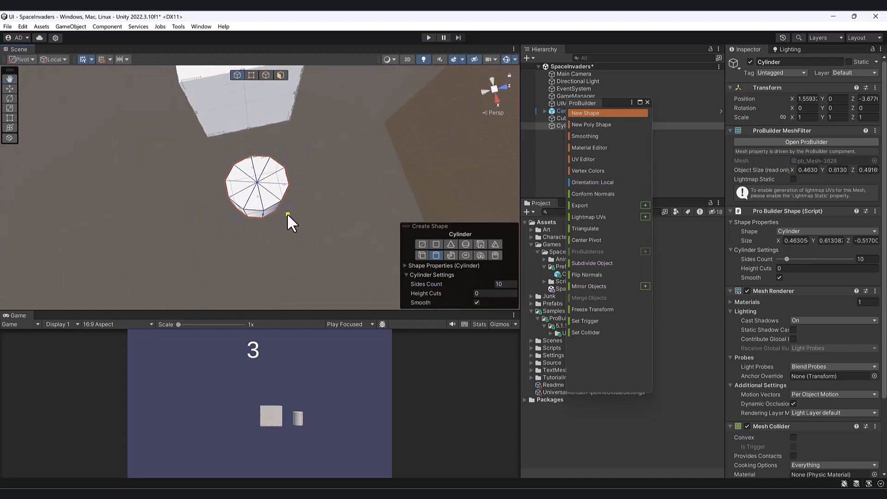
key("Escape")
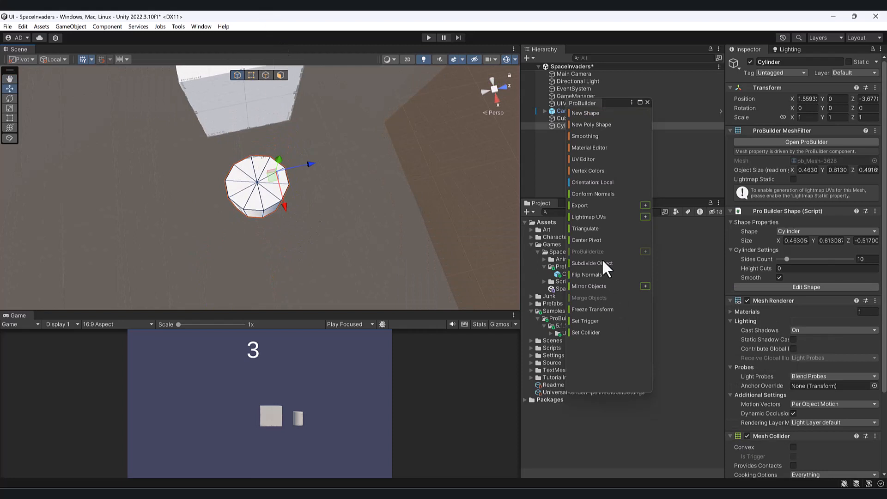
Center the cylinder's pivot on its mesh and switch to vertex editing.
left_click(593, 240)
left_click_drag(286, 174, 262, 181, "alt")
key("f")
scroll(289, 160, "down", 3)
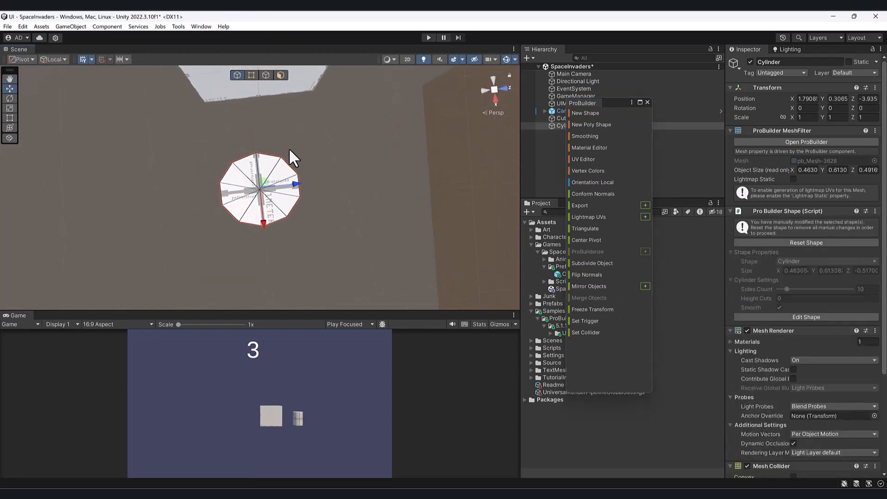
left_click(253, 74)
Try stretching the cylinder by moving the visible vertices on its opposite sides along Z, and undo both moves.
left_click_drag(177, 142, 255, 267)
left_click_drag(271, 217, 171, 233)
left_click_drag(259, 143, 334, 244)
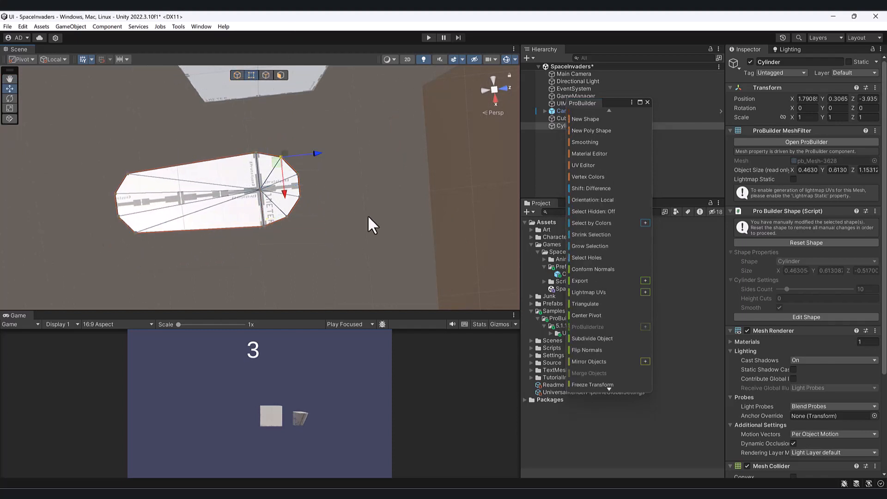
left_click_drag(368, 216, 268, 143, "alt")
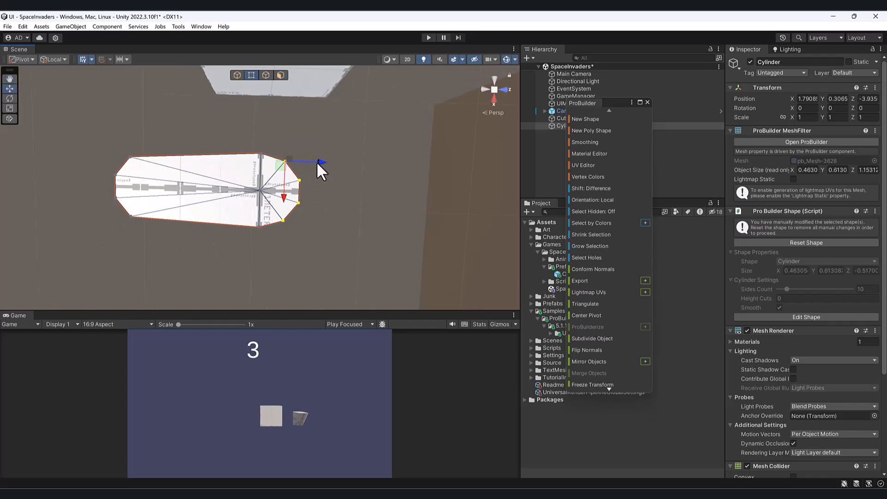
left_click_drag(317, 162, 414, 175)
mouse_move(269, 234)
left_mouse_down("alt")
mouse_move(278, 73)
mouse_move(275, 220)
left_mouse_up("alt")
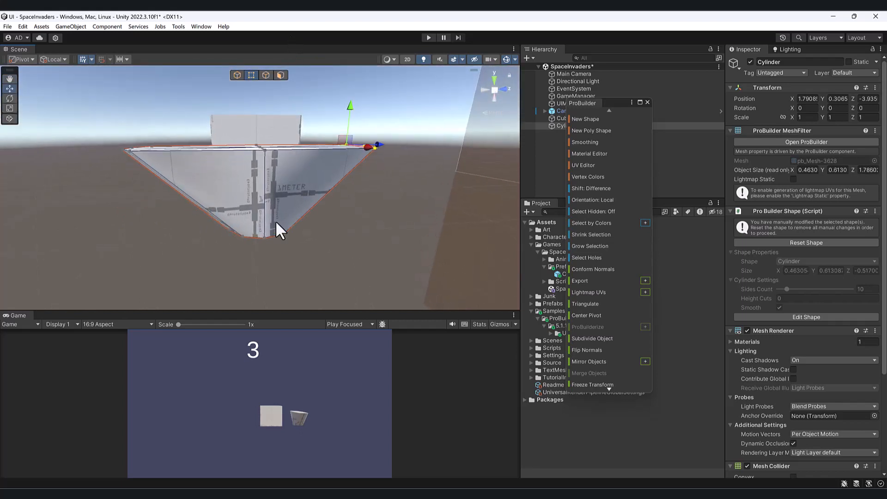
key("ctrl+z")
key("ctrl+z")
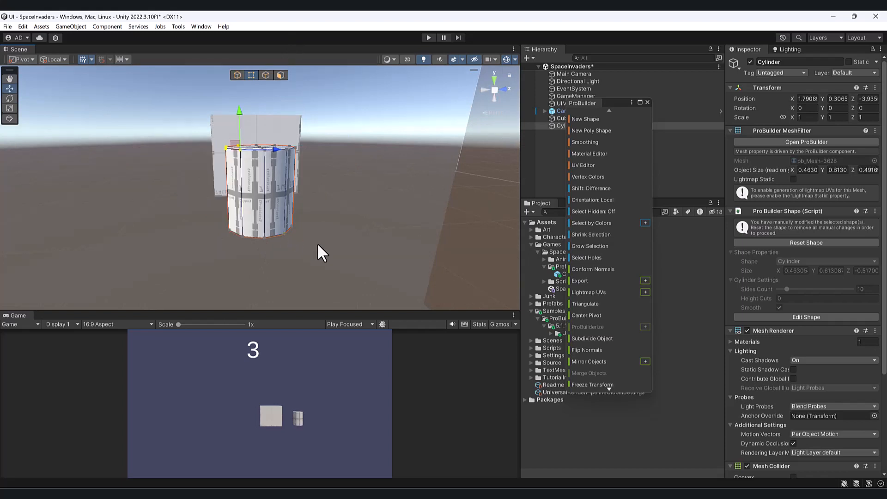
Turn on Select Hidden and stretch both ends of the cylinder along Z to a total length of about 1.8 units.
left_click(607, 212)
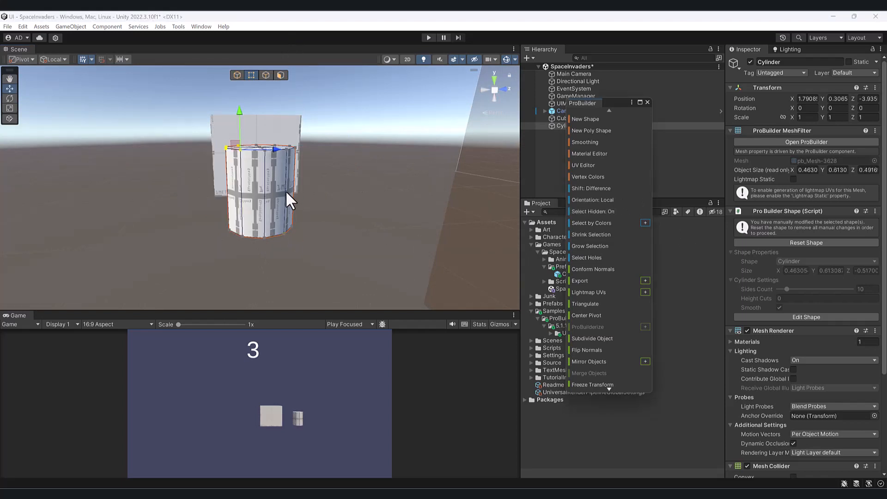
left_click(494, 78)
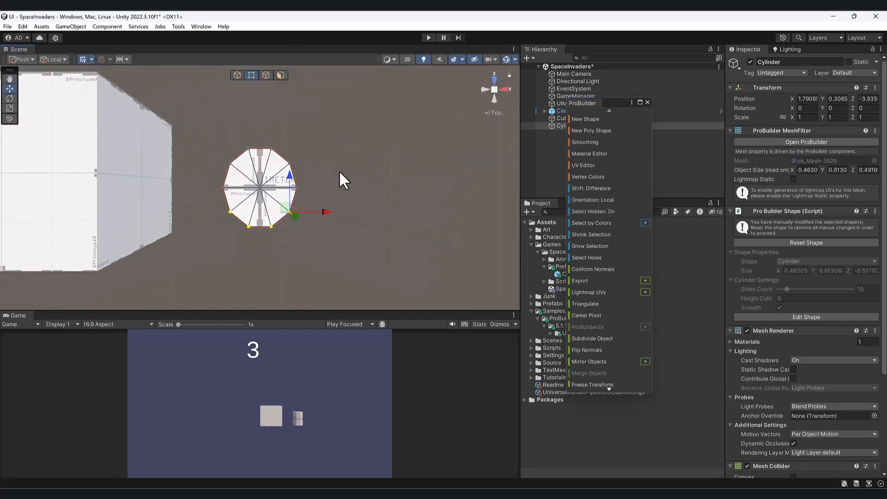
scroll(331, 199, "down", 3)
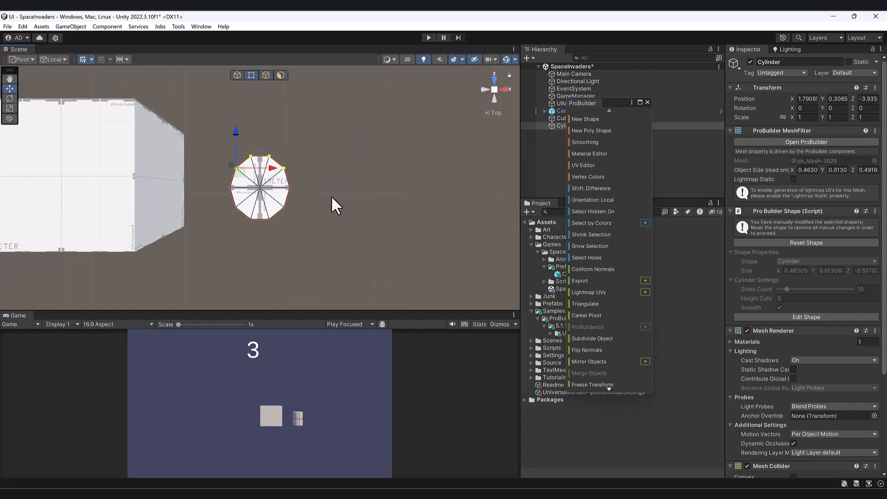
left_click_drag(243, 136, 250, 78)
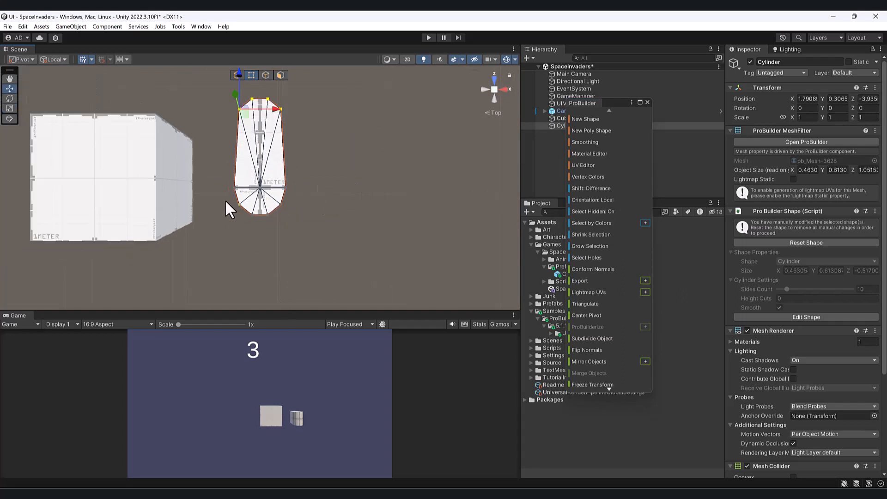
left_click_drag(226, 200, 317, 246)
left_click_drag(278, 167, 290, 266)
Scale the cylinder's middle vertices inward along X to a width of about 0.37 units and return to object editing.
left_click_drag(216, 171, 443, 243)
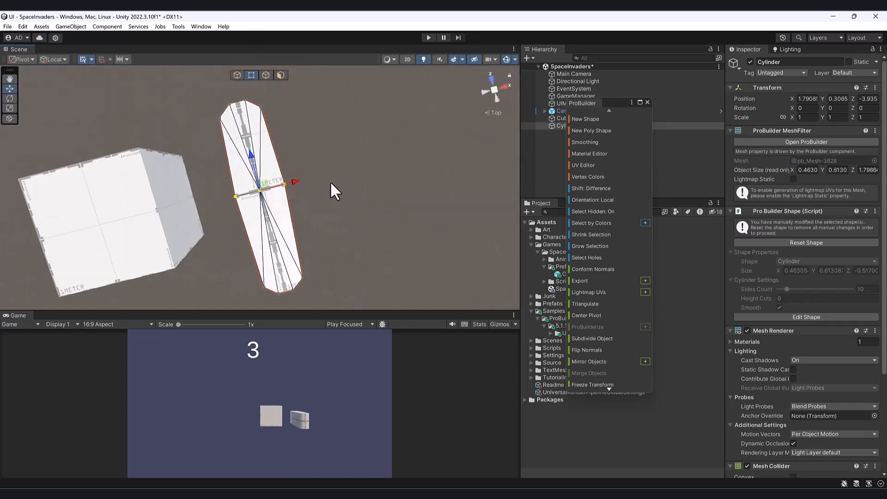
key("r")
left_click_drag(297, 180, 290, 182)
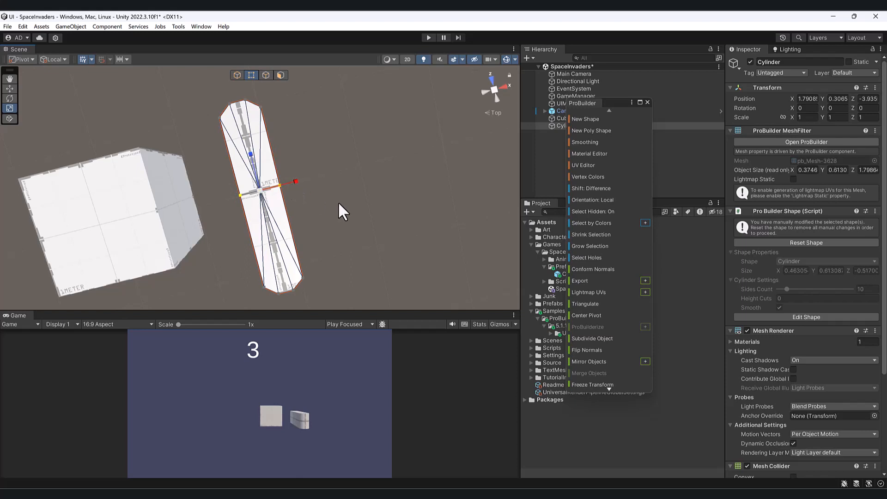
left_click_drag(340, 207, 193, 79, "alt")
left_click(237, 75)
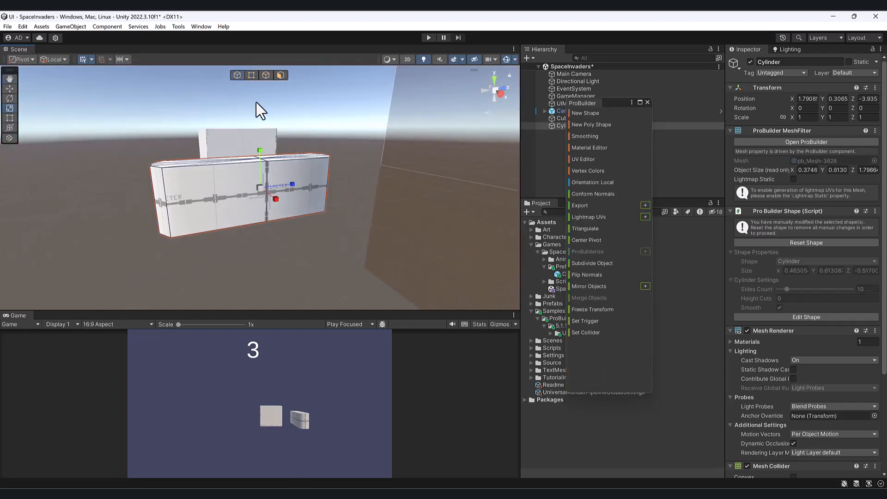
Flatten the cylinder by scaling it down along Y to about 0.43.
left_click_drag(257, 152, 265, 170)
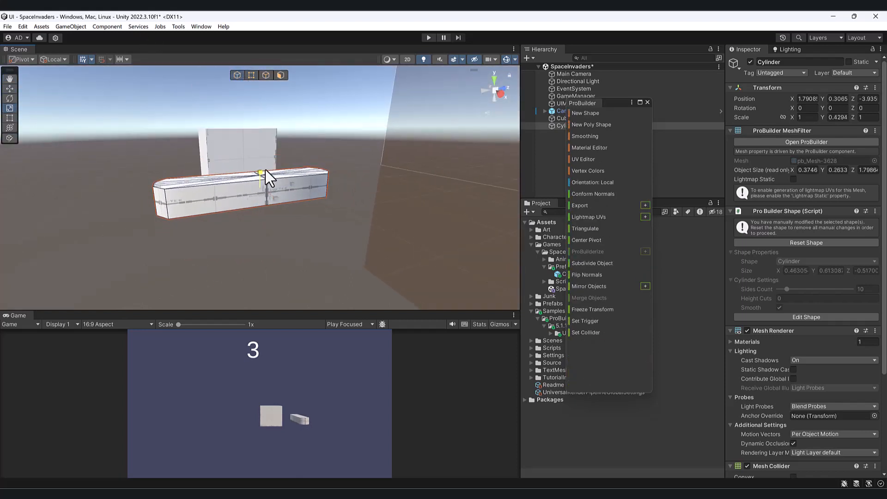
left_click(805, 109)
type("90")
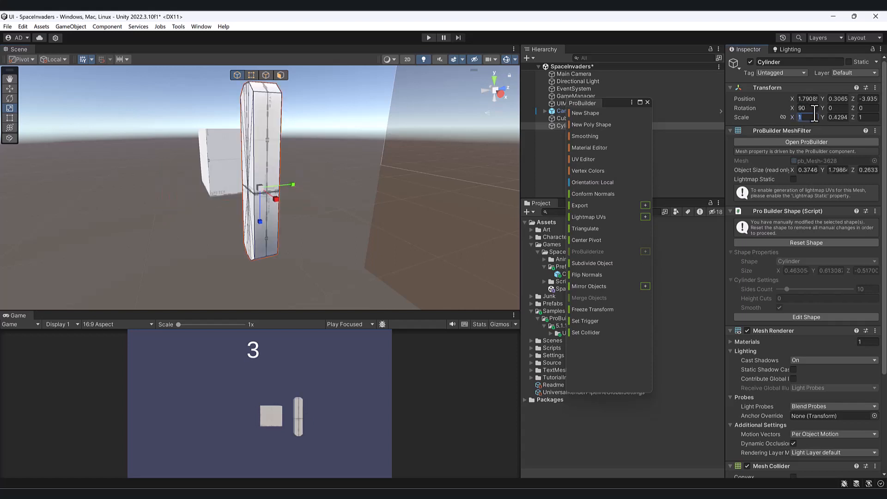
type("0")
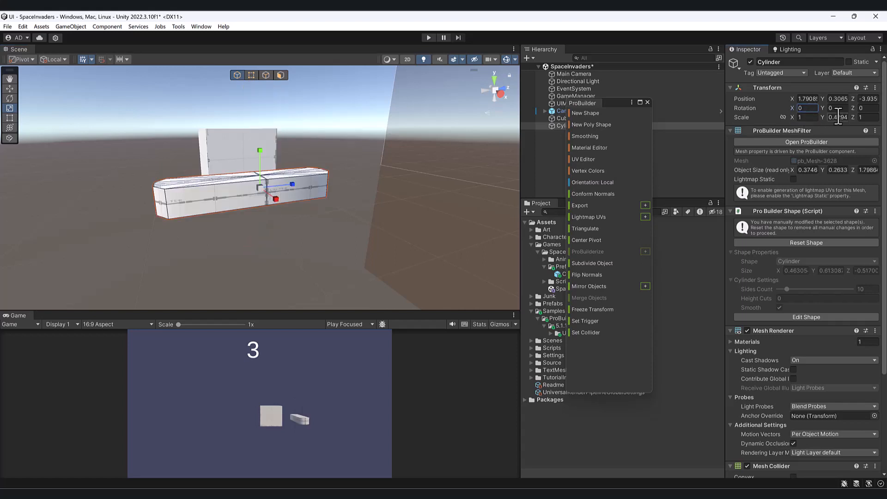
Set the cylinder's Z rotation to 90 and scale it up along its local X to about 1.35.
left_click(868, 109)
type("90")
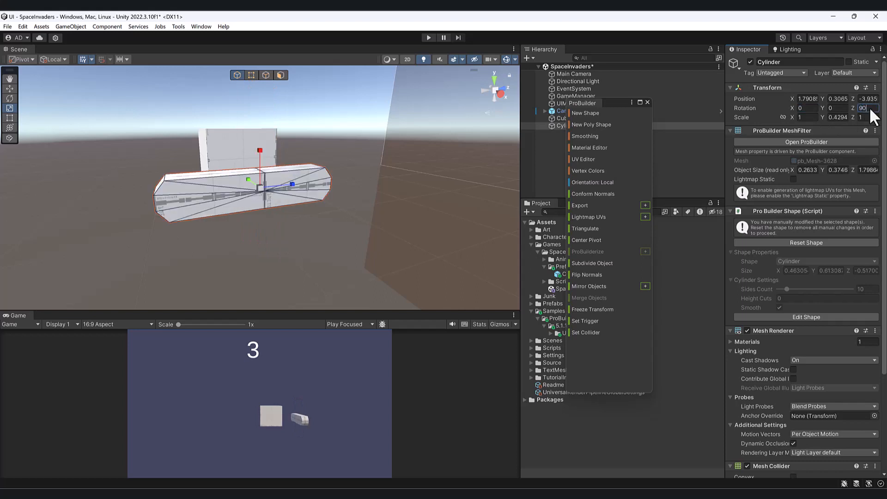
left_click_drag(453, 108, 258, 140, "alt")
left_click_drag(274, 187, 354, 228, "alt")
Move the cylinder against the cube's side, to about X 1.2 and Z -3.79.
key("w")
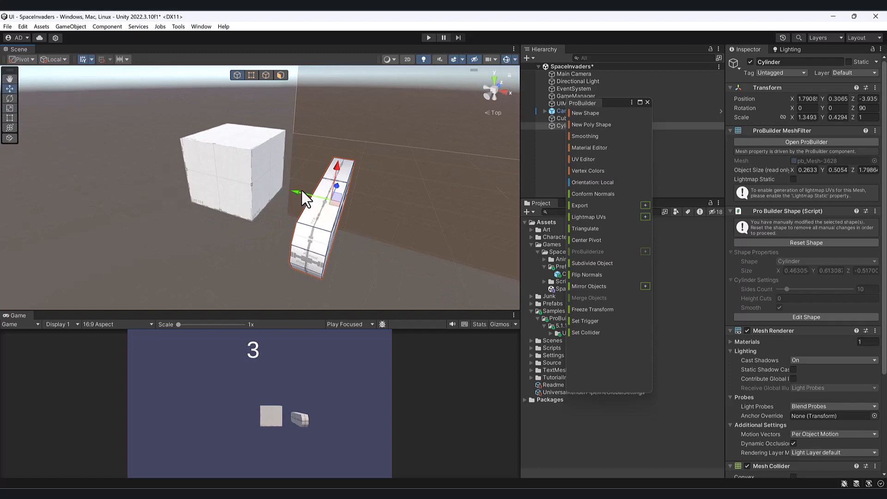
left_click_drag(301, 190, 253, 181)
left_click_drag(304, 192, 263, 195, "alt")
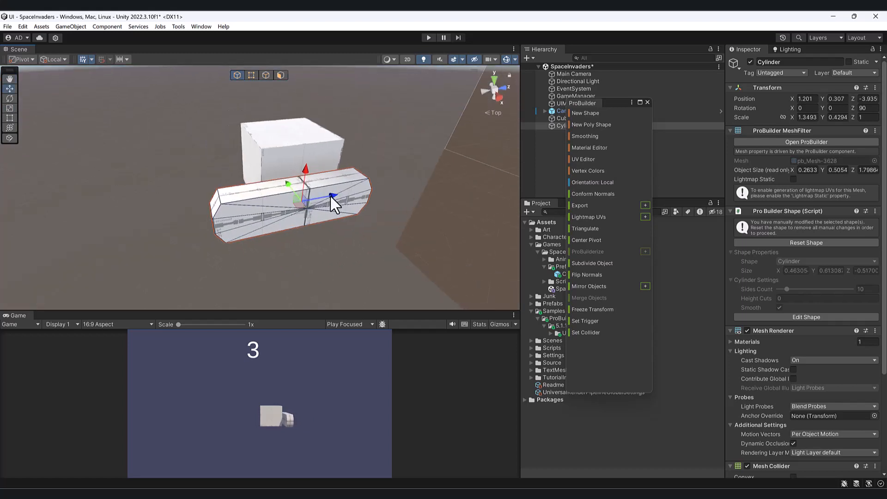
left_click_drag(330, 195, 311, 220)
Duplicate the side cylinder and place the copy against the opposite side of the cube.
key("ctrl+d")
left_click_drag(303, 172, 203, 192)
left_click(292, 184, "ctrl")
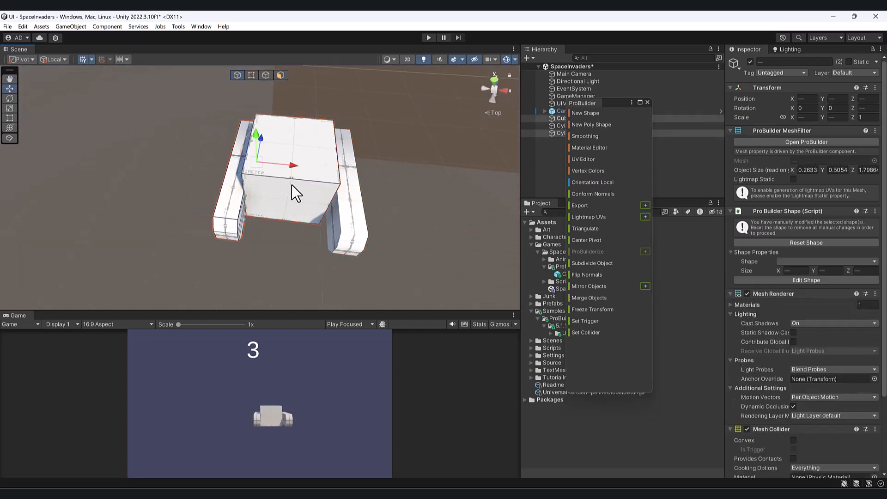
left_click_drag(340, 214, 261, 195, "alt")
left_click(240, 216)
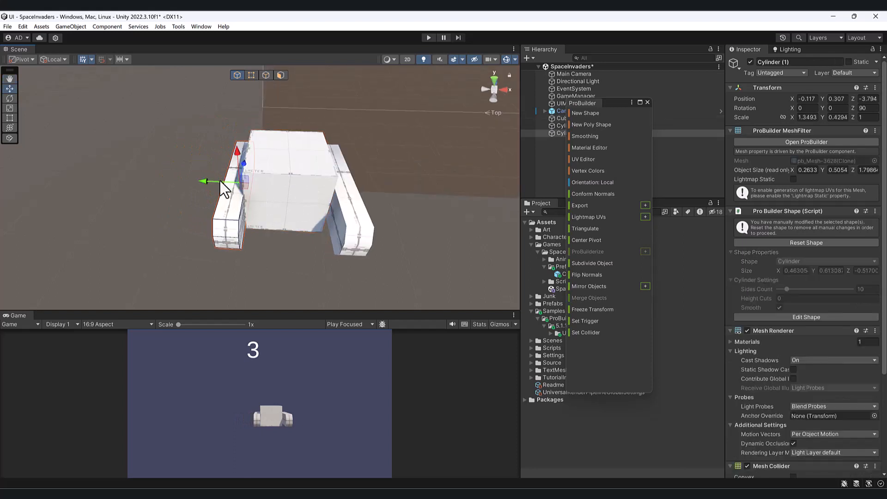
mouse_move(202, 181)
left_mouse_down()
mouse_move(191, 177)
mouse_move(198, 180)
left_mouse_up()
Select the original side cylinder and nudge it slightly closer to the cube.
left_click(312, 204)
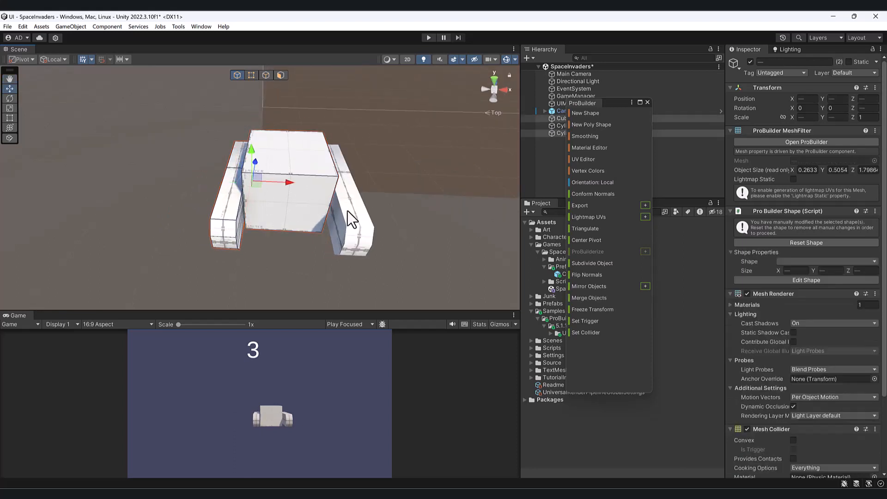
left_click(347, 211)
left_click_drag(299, 186, 298, 186)
Draw a new cylinder about 0.67 units in diameter and 1.12 units long, projecting from the cube's end face between the side cylinders.
left_click(297, 186)
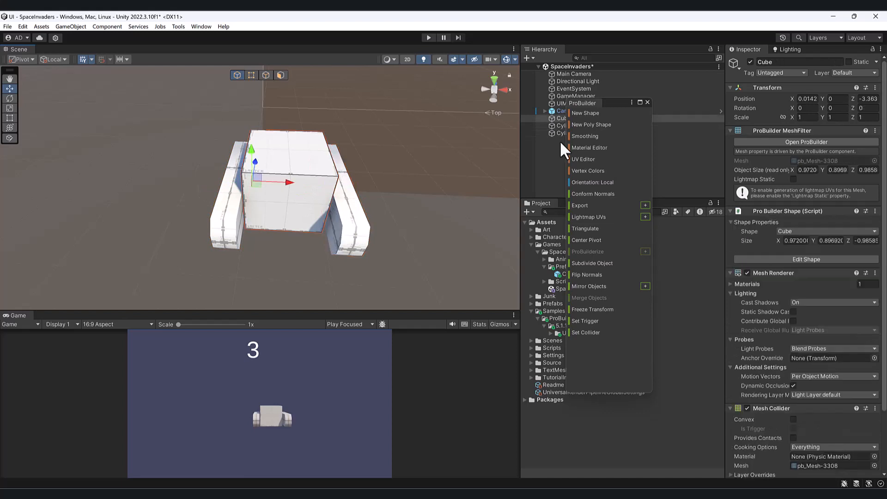
key("f")
scroll(370, 153, "down", 5)
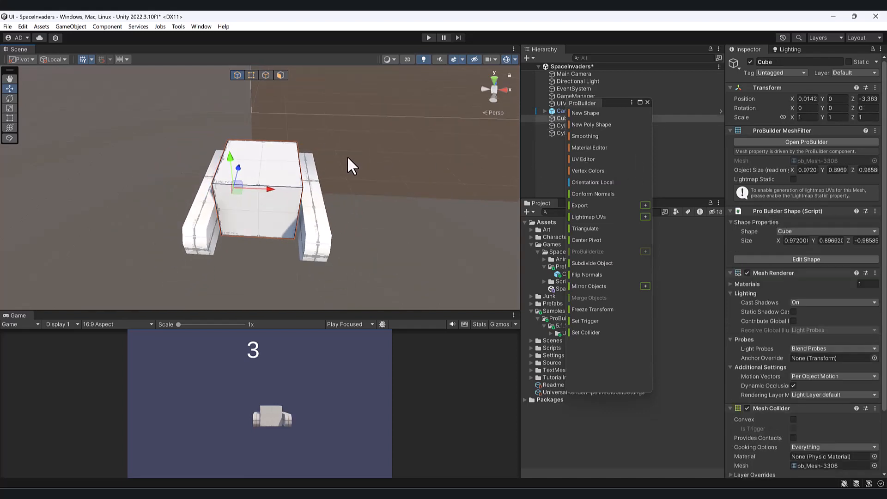
left_click_drag(347, 156, 885, 153, "alt")
left_click_drag(324, 190, 304, 125, "alt")
left_click(587, 114)
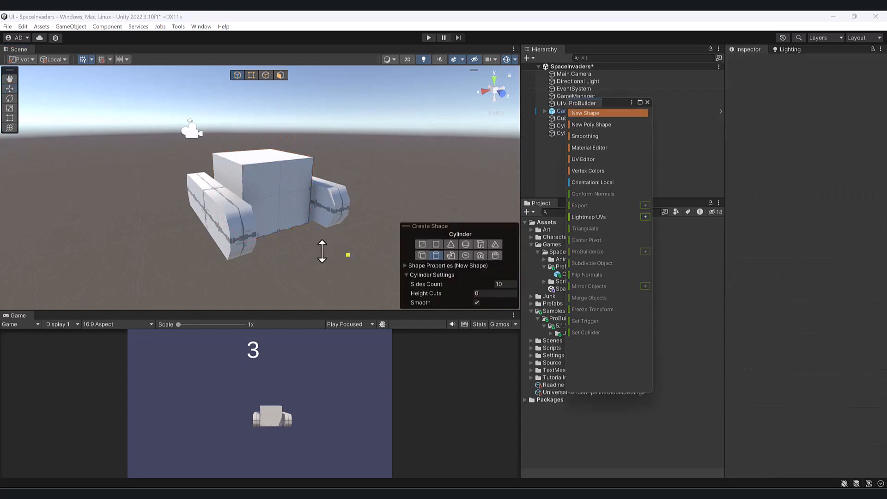
left_click_drag(323, 250, 330, 217, "alt")
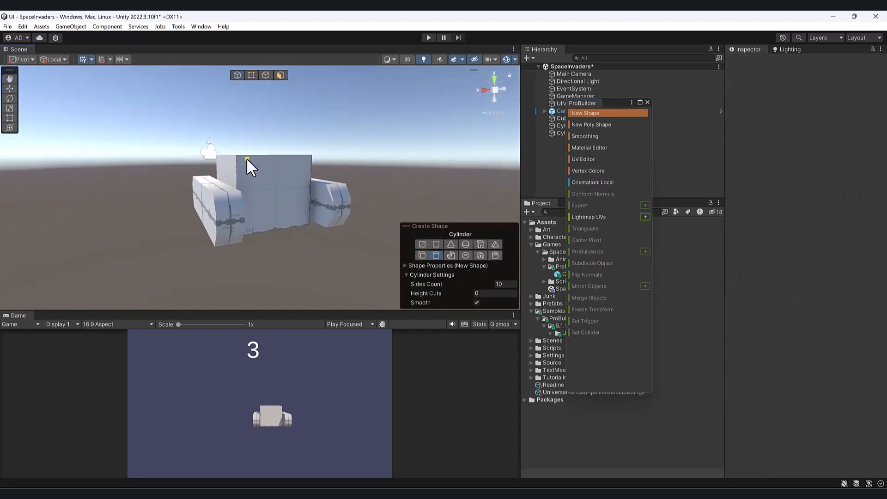
mouse_move(300, 215)
left_mouse_down()
mouse_move(377, 249)
mouse_move(383, 259)
left_mouse_up()
scroll(201, 168, "down", 3)
left_click_drag(201, 167, 189, 177, "alt")
scroll(195, 165, "up", 2)
Try to select the end-cap faces of the new cylinder in face editing and prepare to scale them.
left_click(280, 74)
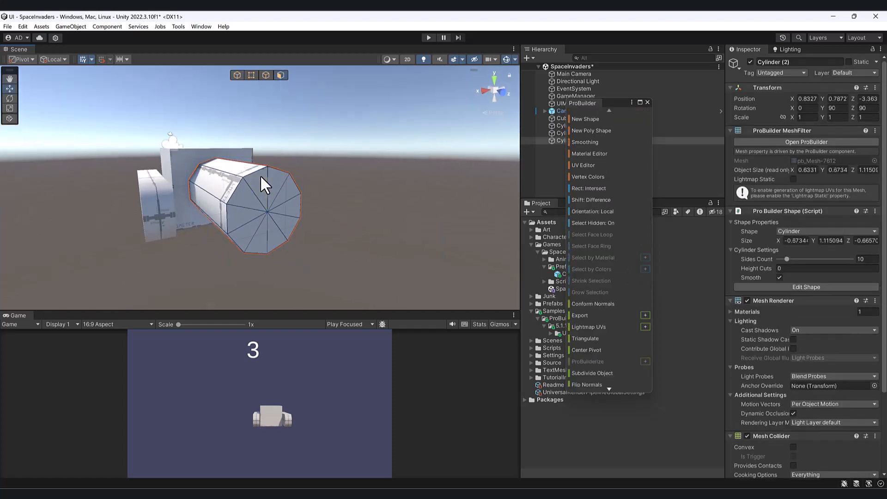
left_click(245, 200)
left_click_drag(248, 220, 256, 238)
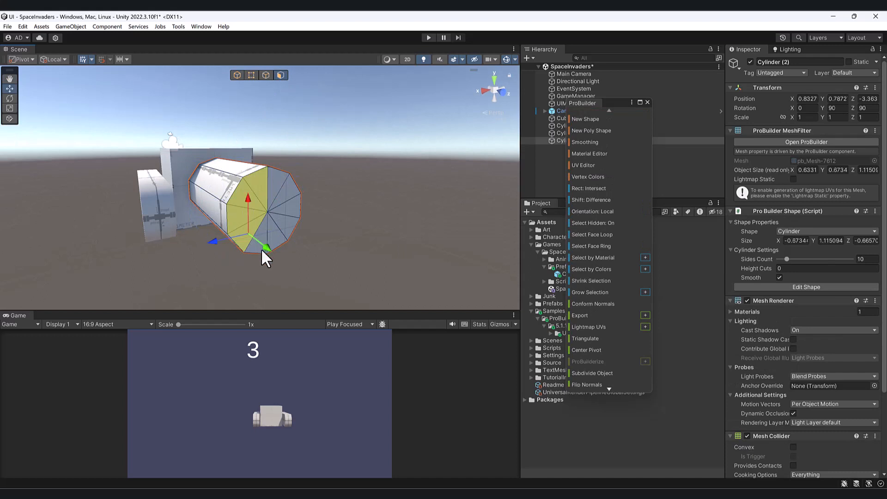
left_click(281, 225)
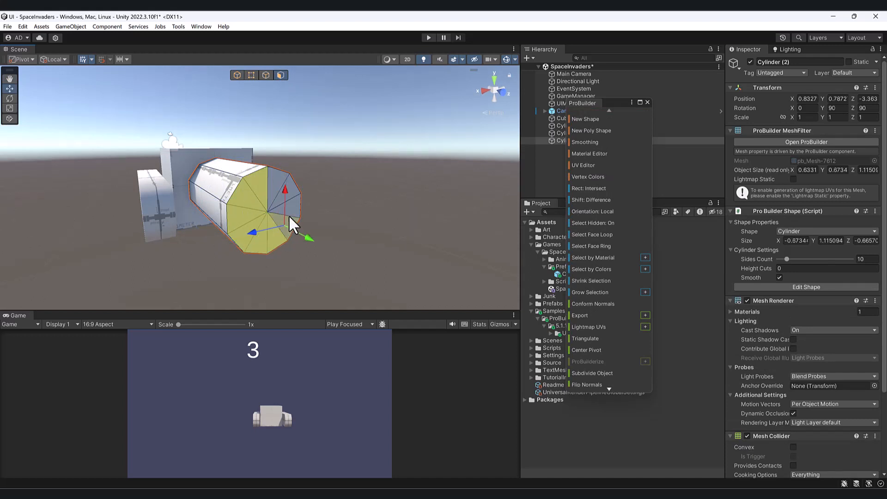
left_click(290, 190, "shift")
left_click(267, 183, "shift")
key("r")
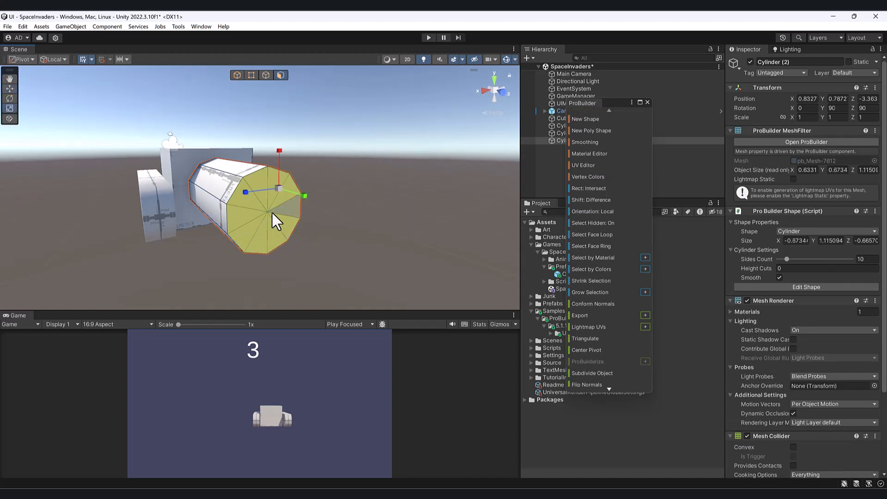
left_click_drag(278, 202, 153, 149, "alt")
left_click_drag(207, 170, 256, 238)
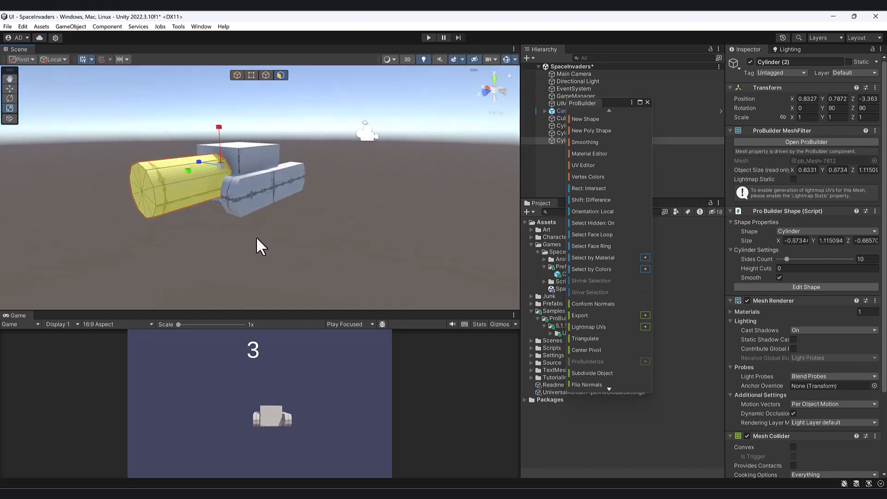
left_click_drag(310, 237, 208, 187, "alt")
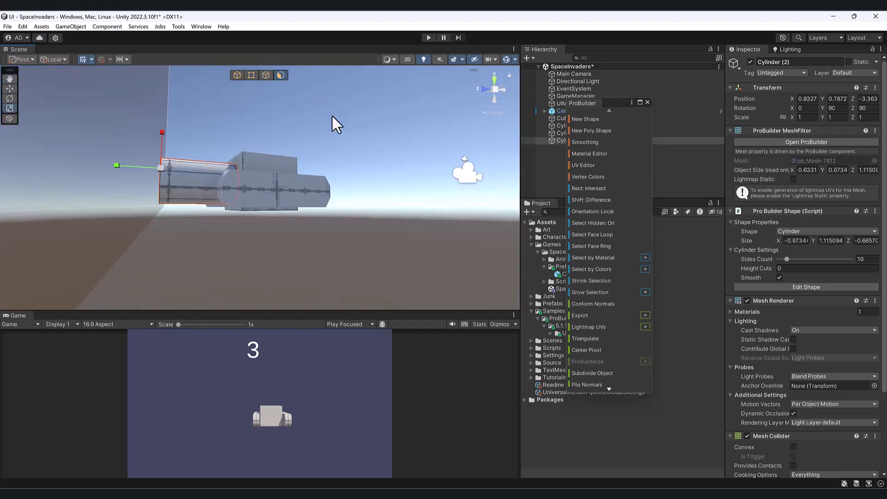
left_click_drag(332, 113, 201, 244)
left_click(343, 226)
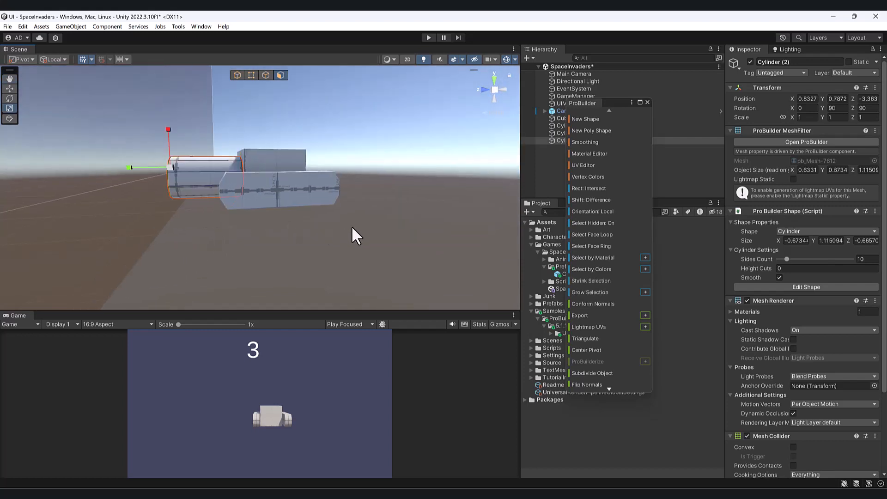
left_click_drag(351, 226, 222, 115)
left_click_drag(192, 178, 460, 201, "alt")
left_click_drag(360, 198, 242, 187, "alt")
left_click(356, 190)
left_click(233, 184)
Return to object editing and center the new cylinder's pivot on its mesh.
left_click(237, 74)
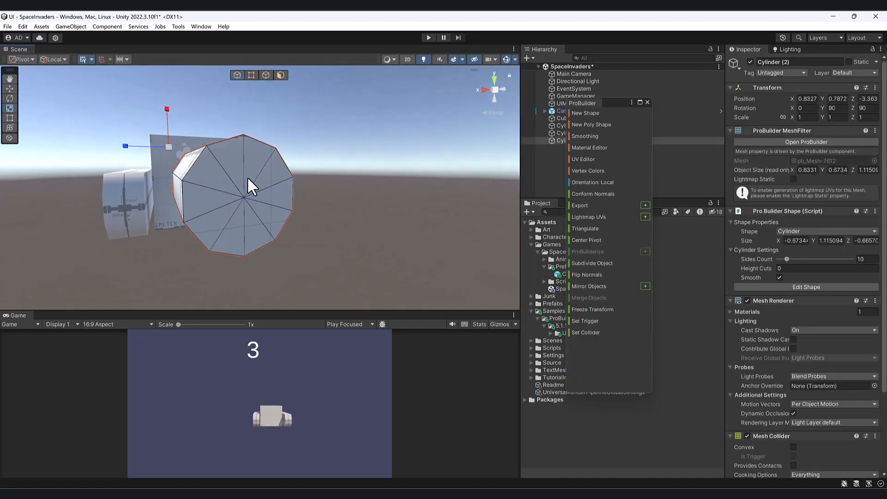
left_click_drag(308, 194, 217, 168, "alt")
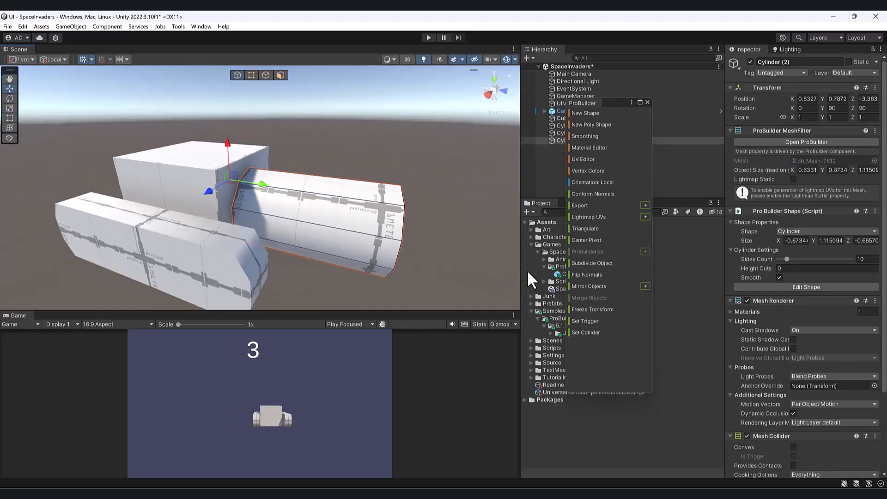
left_click(586, 240)
Switch to face editing and select all ten triangular faces of the new cylinder's outer end cap.
left_click_drag(345, 193, 194, 151, "alt")
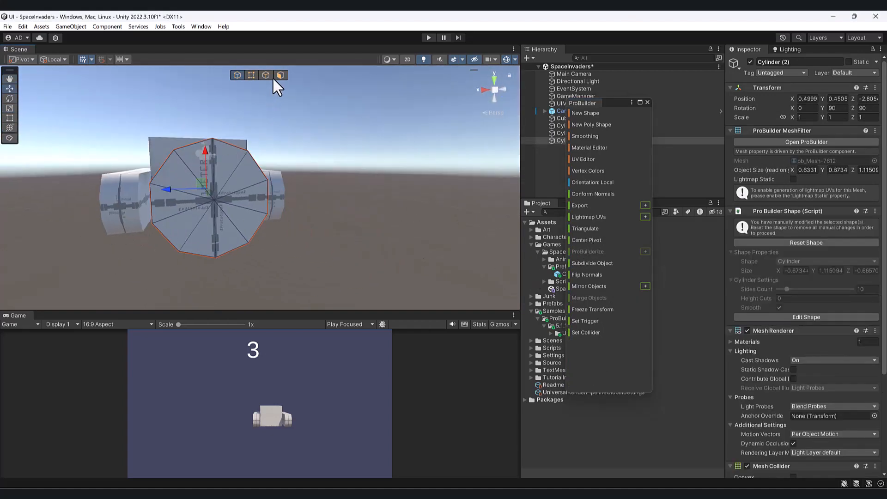
left_click(280, 75)
left_click(198, 172, "shift")
left_click(222, 171, "shift")
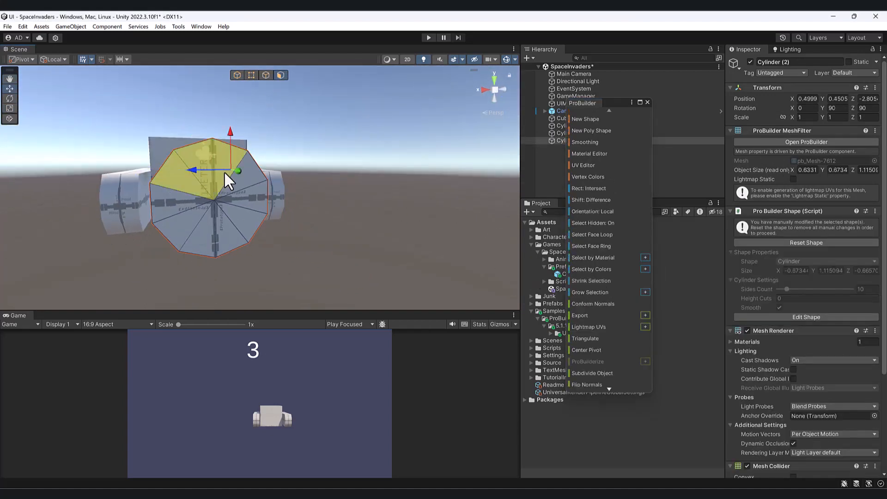
left_click(239, 181, "shift")
left_click(248, 195, "shift")
left_click(240, 212, "shift")
left_click(232, 223, "shift")
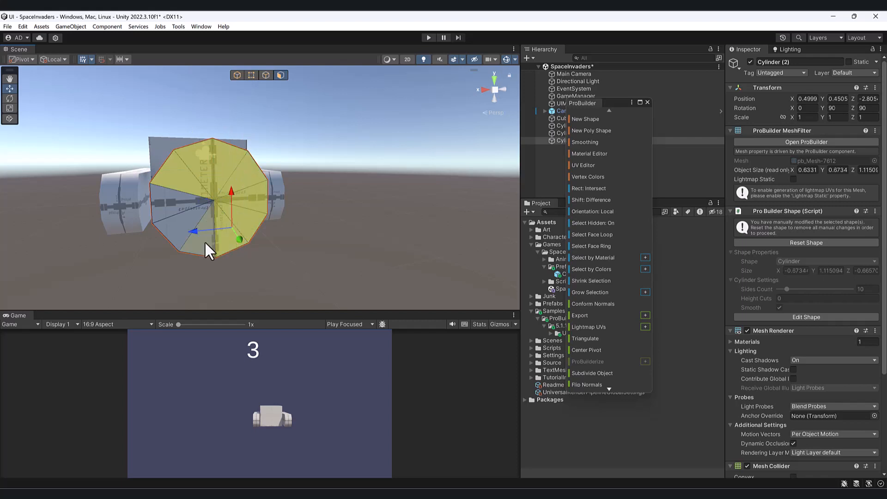
left_click(204, 240, "shift")
left_click(176, 222, "shift")
left_click(168, 209, "shift")
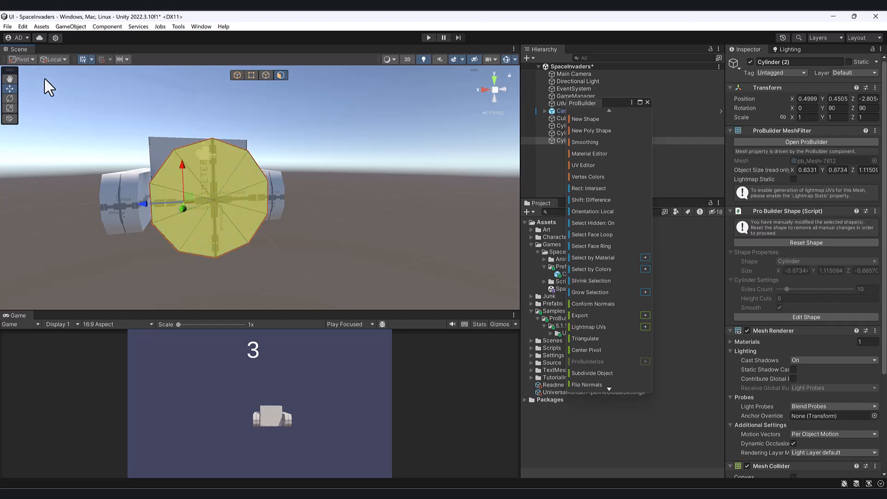
Set the tool handle to Center and inset the selected end-cap faces by scaling them inward as an extrusion.
left_click(24, 59)
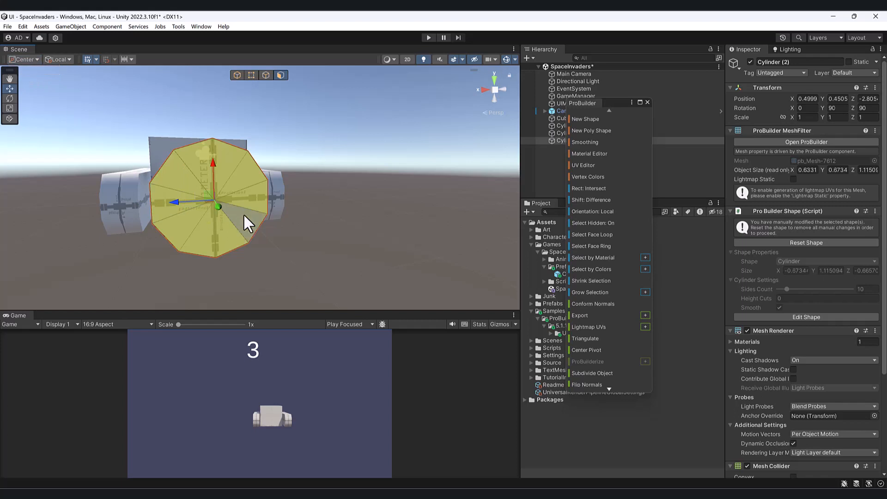
left_click_drag(243, 213, 374, 215, "alt")
key("r")
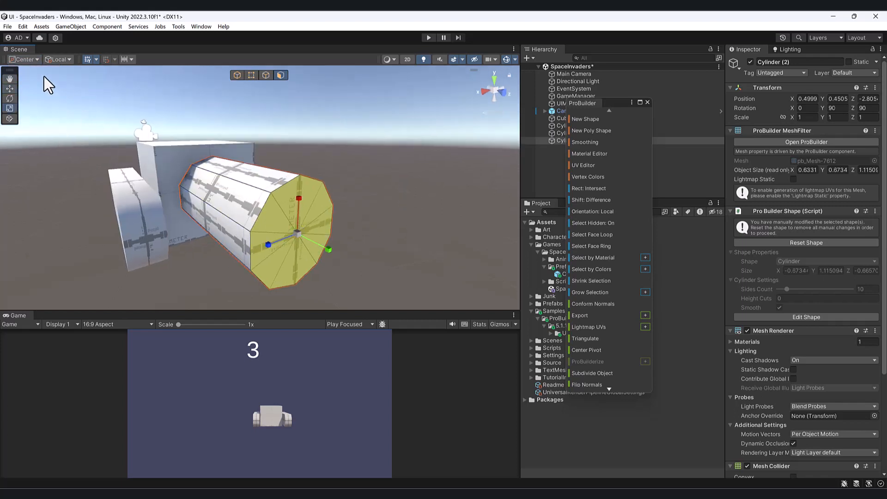
mouse_move(297, 235)
left_mouse_down("shift")
mouse_move(328, 225)
mouse_move(282, 214)
mouse_move(293, 226)
left_mouse_up("shift")
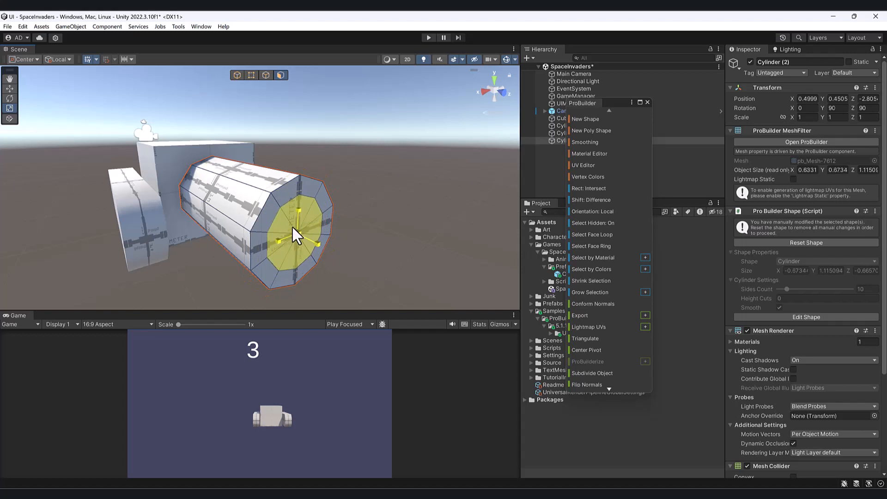
Push the inset end-cap faces inward along the cylinder's axis to form a recess.
key("w")
left_click_drag(338, 245, 306, 237)
scroll(306, 237, "down", 3)
Flare the new cylinder in vertex editing, enlarging its outer end to about 0.82 by 0.87 units and narrowing the end at the cube.
left_click_drag(330, 194, 433, 153, "alt")
left_click(256, 77)
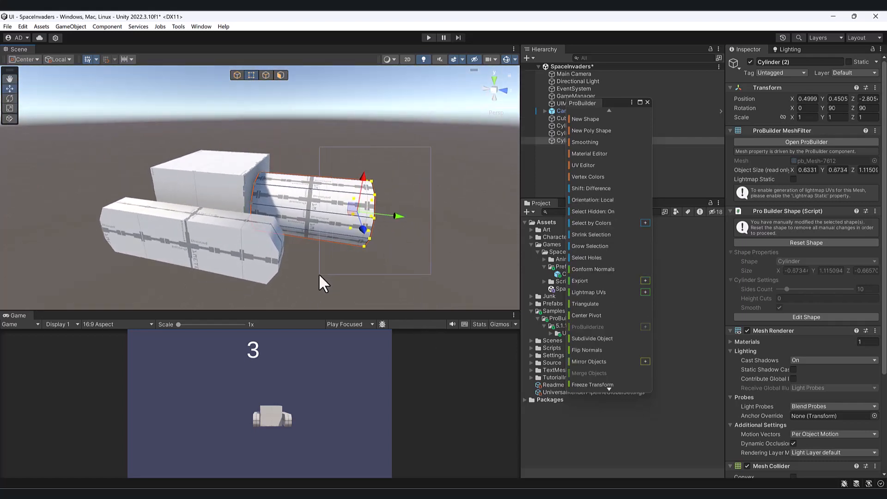
left_click_drag(317, 273, 285, 160, "alt")
key("r")
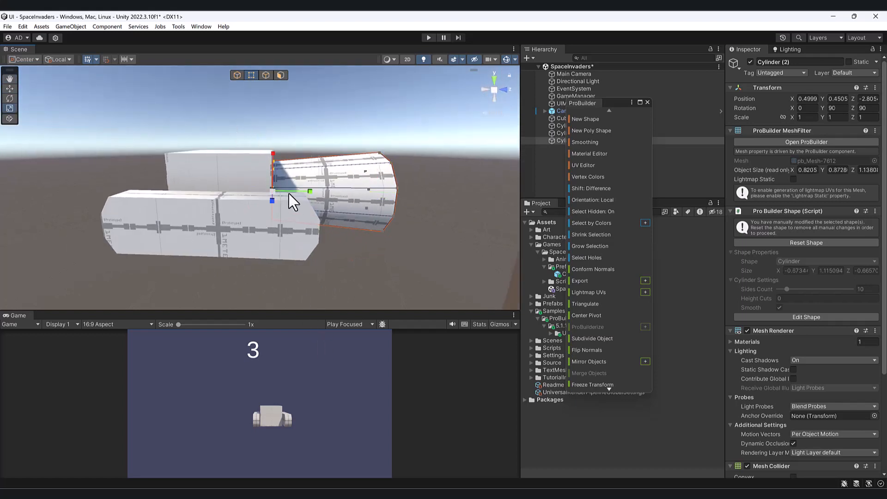
left_click(270, 192)
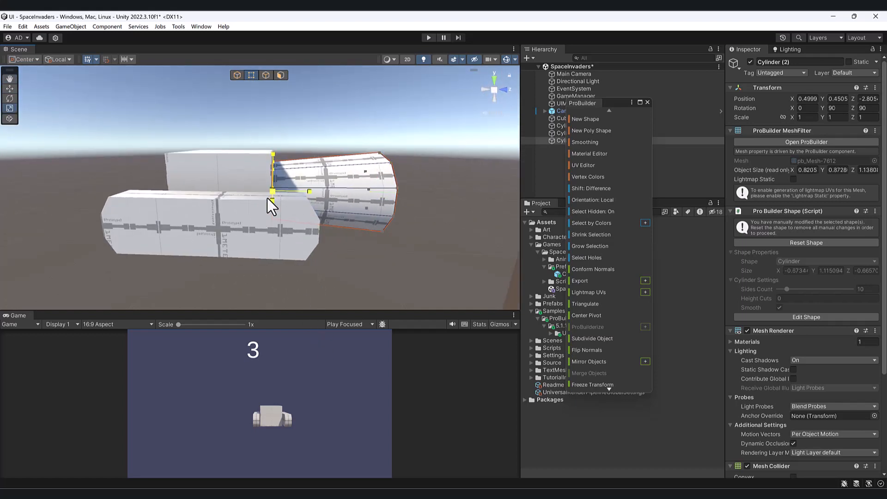
Return to object editing, box-select the cube and all three cylinders, and merge them into one object.
left_click(237, 75)
left_click_drag(258, 120, 401, 314, "alt")
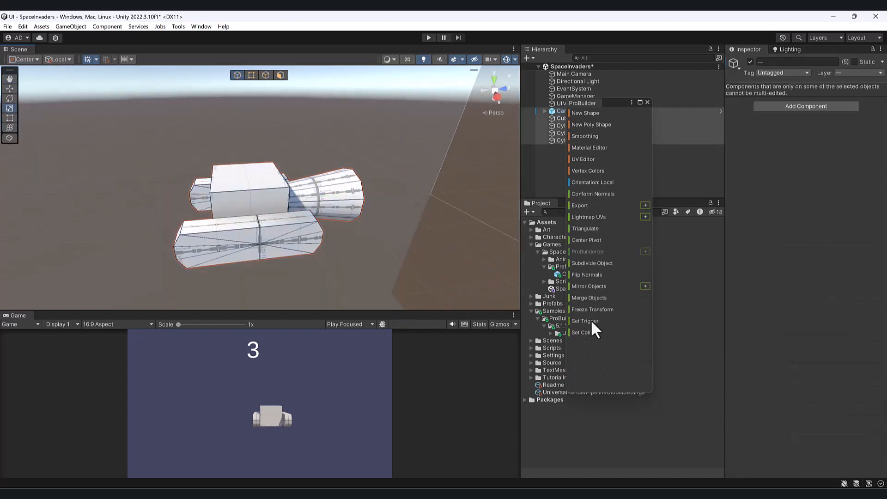
left_click(606, 298)
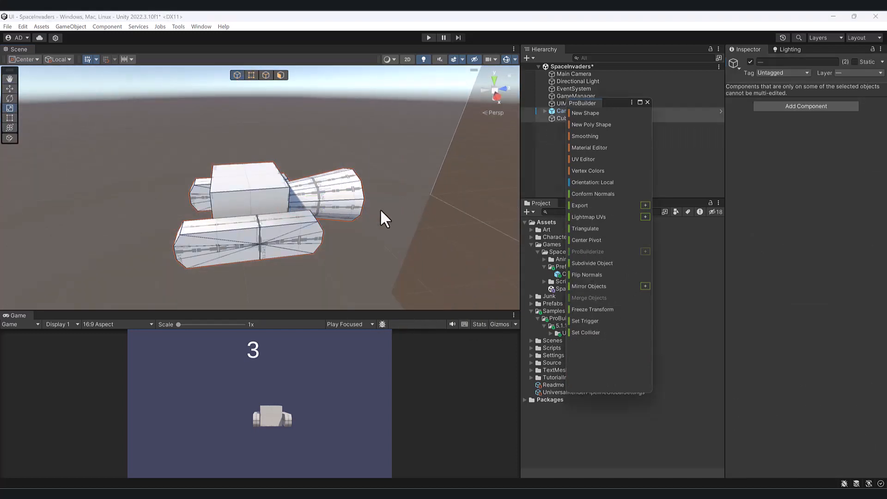
Select the merged vehicle object and center its pivot.
key("w")
left_click_drag(381, 209, 321, 231, "alt")
key("e")
scroll(322, 231, "down", 4)
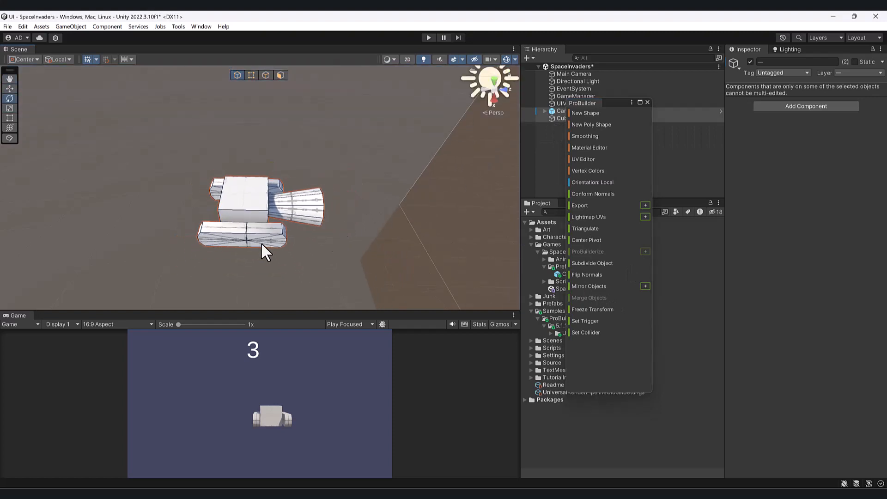
left_click_drag(262, 242, 683, 155, "alt")
scroll(322, 182, "down", 1)
left_click(323, 182)
key("w")
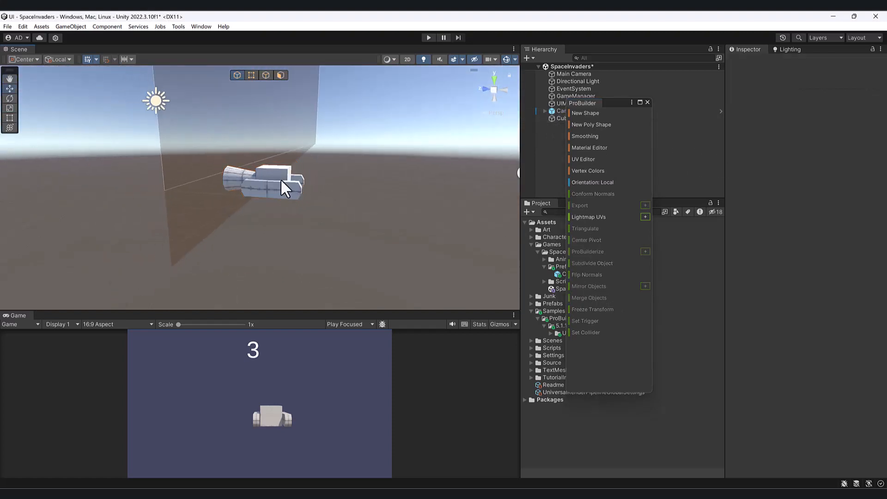
left_click(284, 181)
left_click_drag(343, 171, 332, 278, "alt")
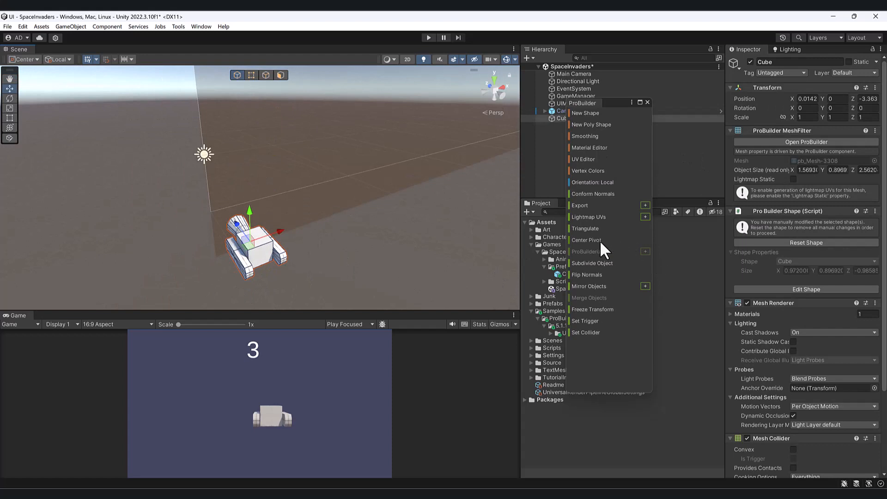
left_click(599, 240)
Set the vehicle's X rotation to -90 so its barrel points upward.
left_click_drag(307, 210, 208, 206, "alt")
scroll(314, 203, "down", 3)
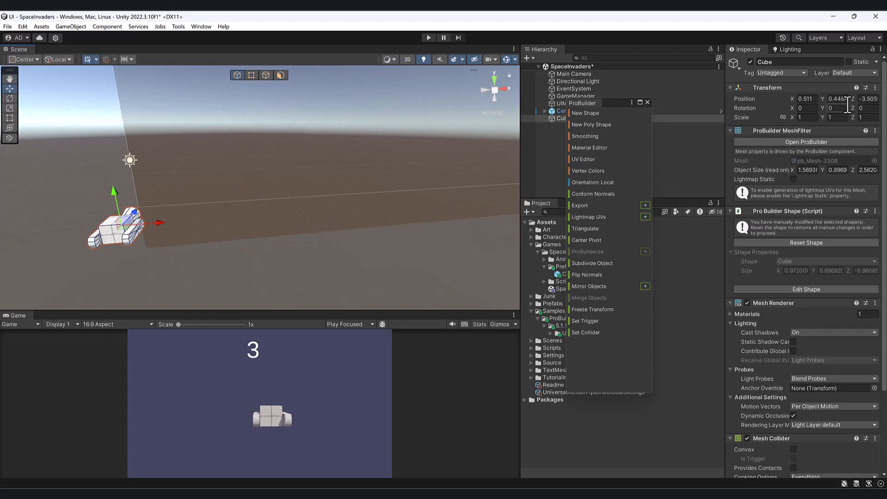
left_click(811, 108)
type("920")
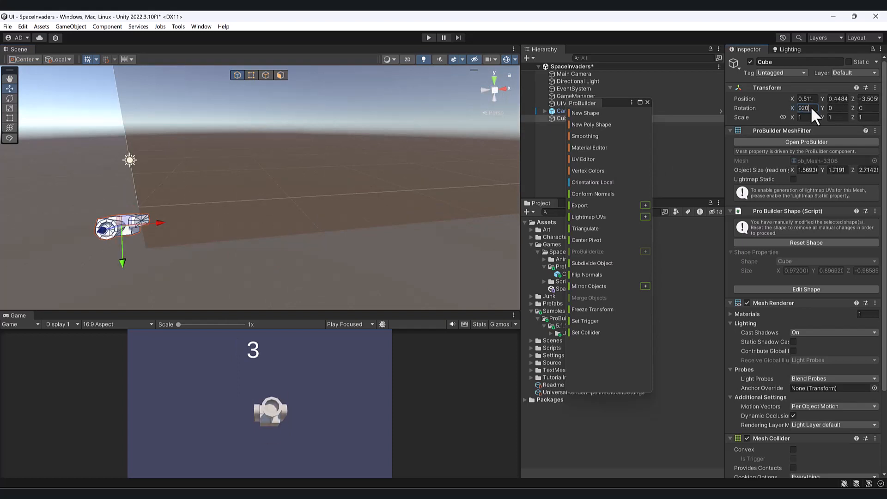
type("90")
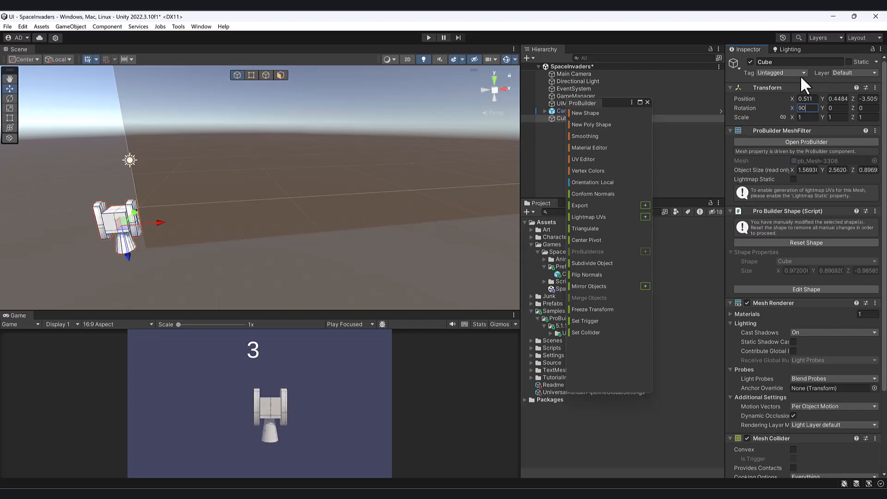
key("Home")
type("-")
Move the vehicle down to about Y -1.43, Z -3.51 and set its X position to 0.
scroll(162, 239, "down", 4)
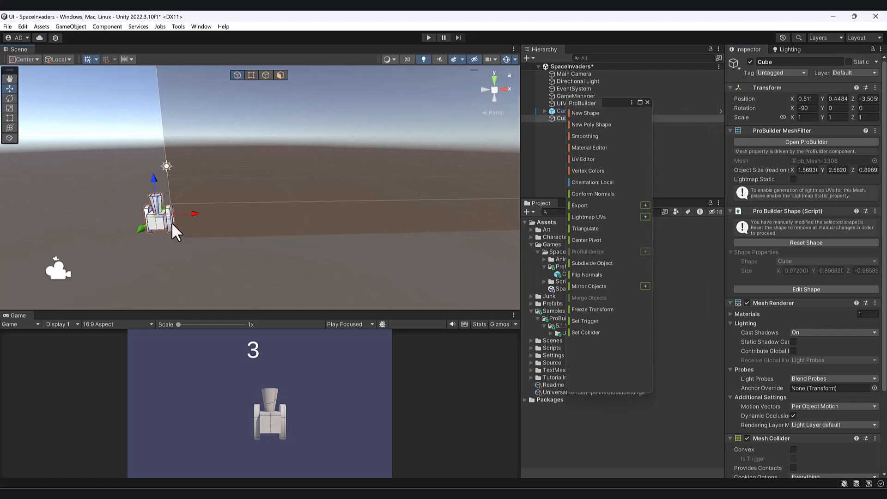
left_click_drag(171, 222, 195, 198)
scroll(205, 251, "down", 1)
middle_click_drag(206, 251, 229, 233)
left_click_drag(260, 204, 219, 215)
left_click_drag(182, 177, 183, 186)
left_click_drag(215, 219, 245, 226, "alt")
key("ctrl+z")
left_click_drag(196, 244, 203, 222, "alt")
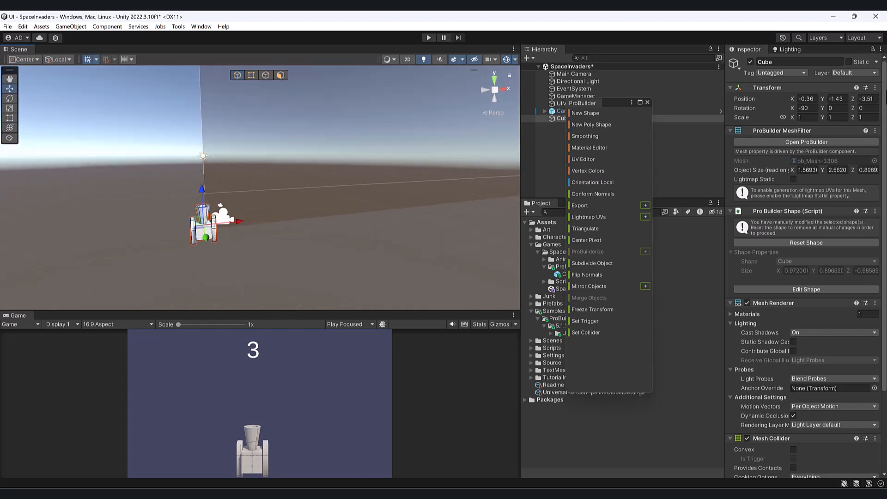
left_click(806, 98)
type("0")
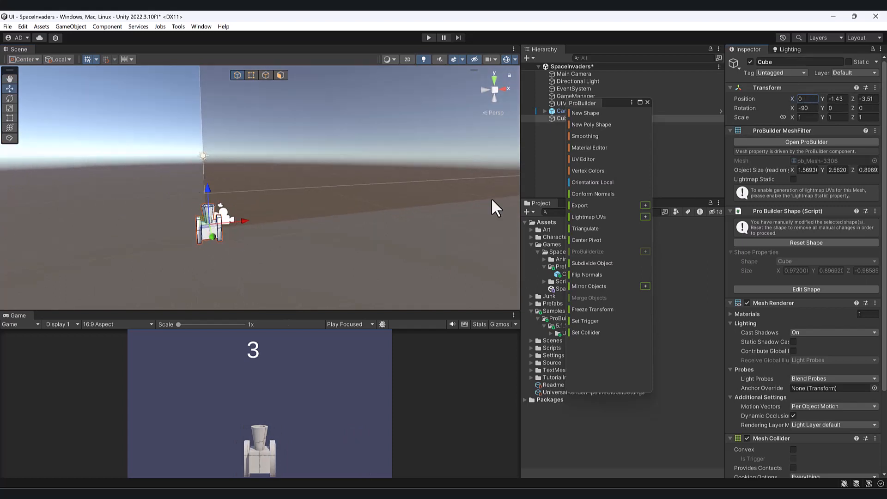
Reposition the Main Camera to about Y 1.44, Z -11.93.
left_click(225, 218)
left_click_drag(225, 231, 320, 241, "alt")
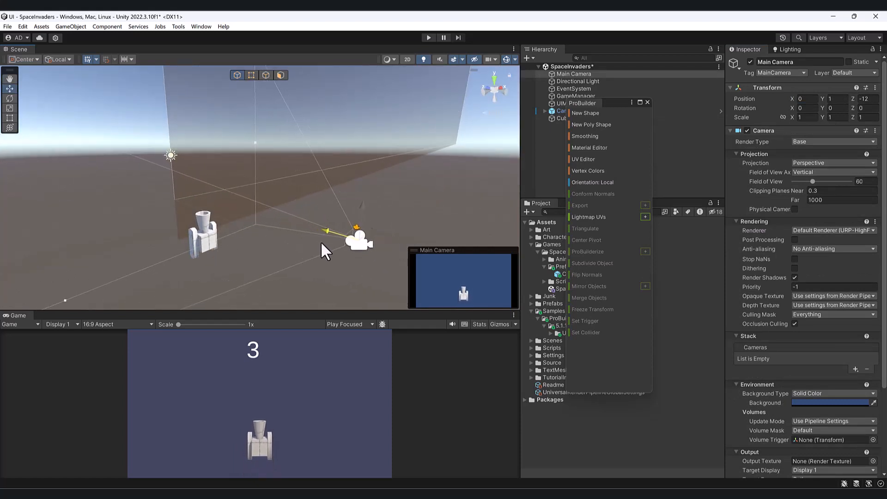
left_click_drag(362, 206, 256, 187)
Rename the Cube object to Player Tank.
left_click_drag(621, 104, 302, 230)
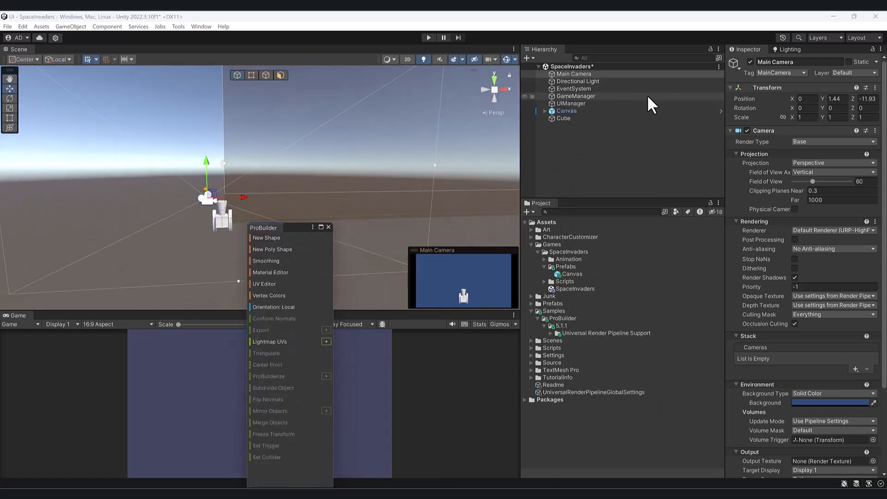
left_click(578, 118)
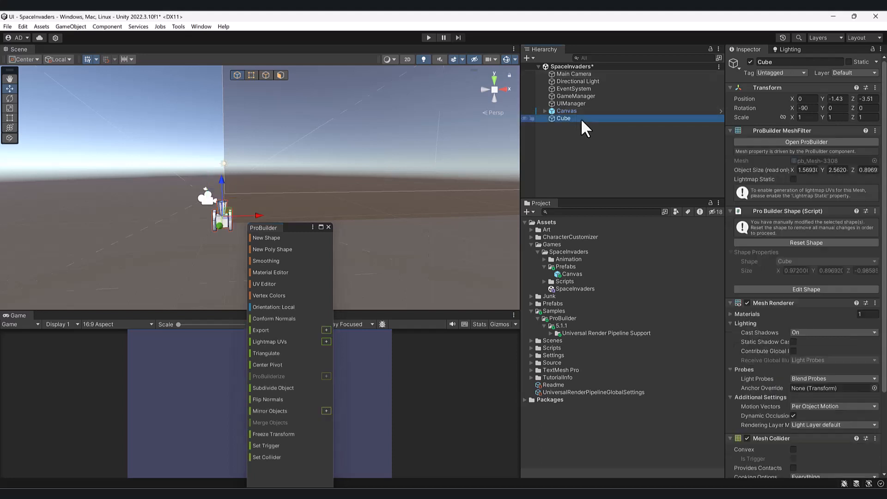
left_click(786, 63)
type("Player ")
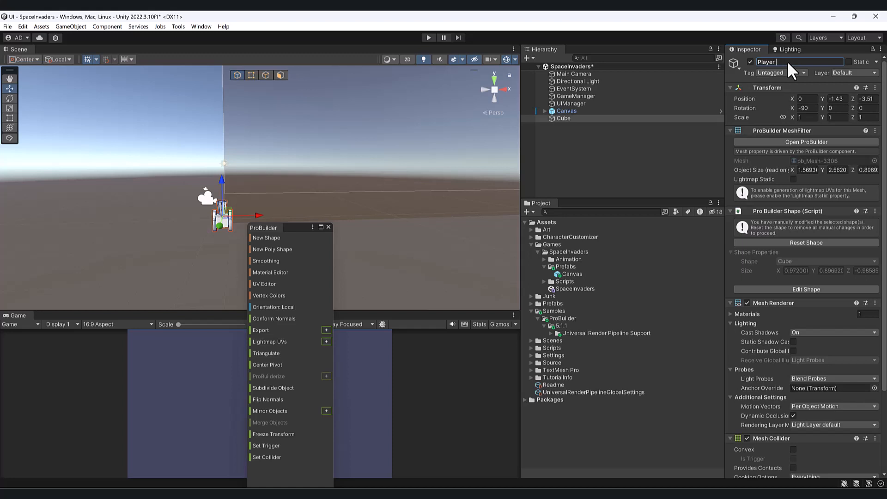
type("ZTank")
key("Return")
Select all of the Player Tank's vertices and apply the green vertex color from the default color palette.
left_click_drag(316, 222, 542, 184)
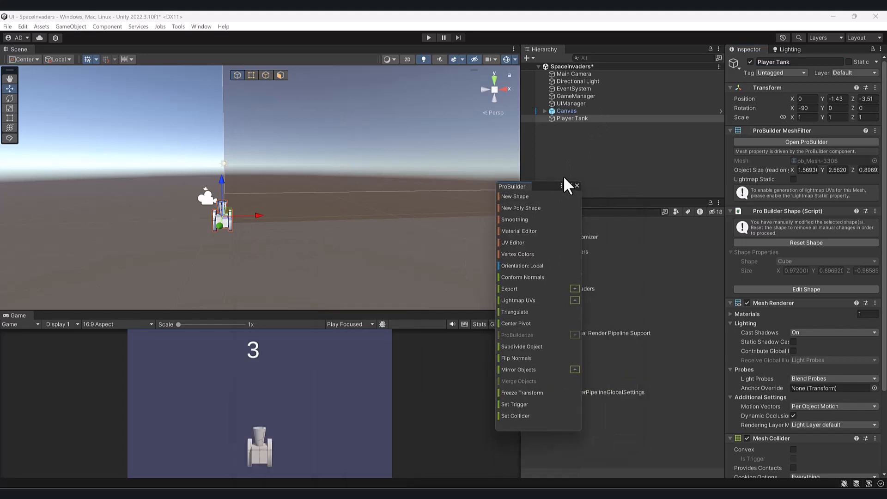
scroll(354, 181, "up", 2)
left_click(251, 75)
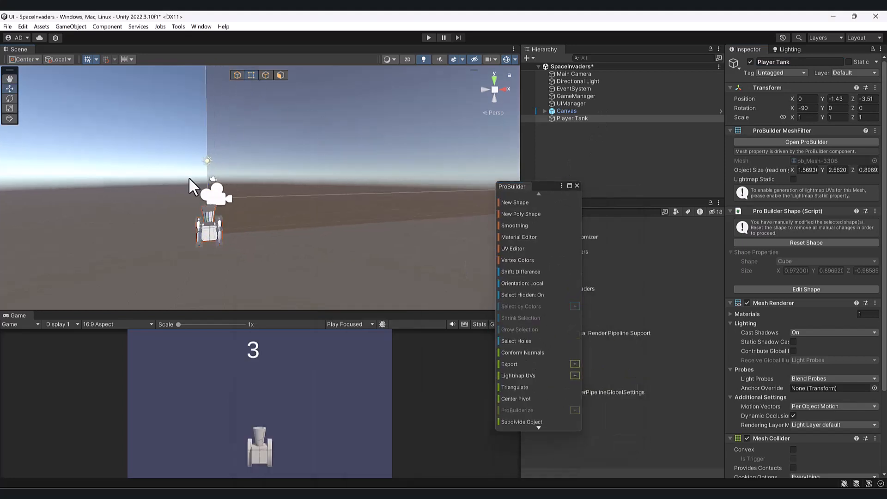
left_click_drag(312, 288, 469, 295, "alt")
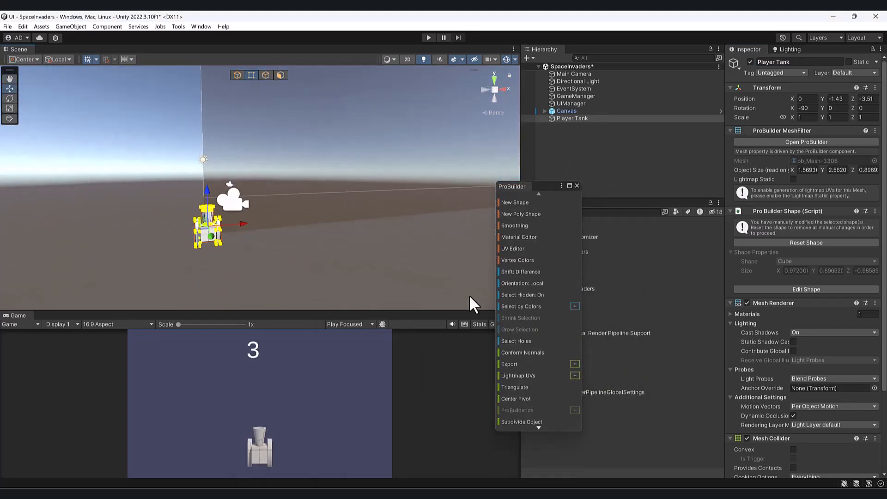
left_click(531, 258)
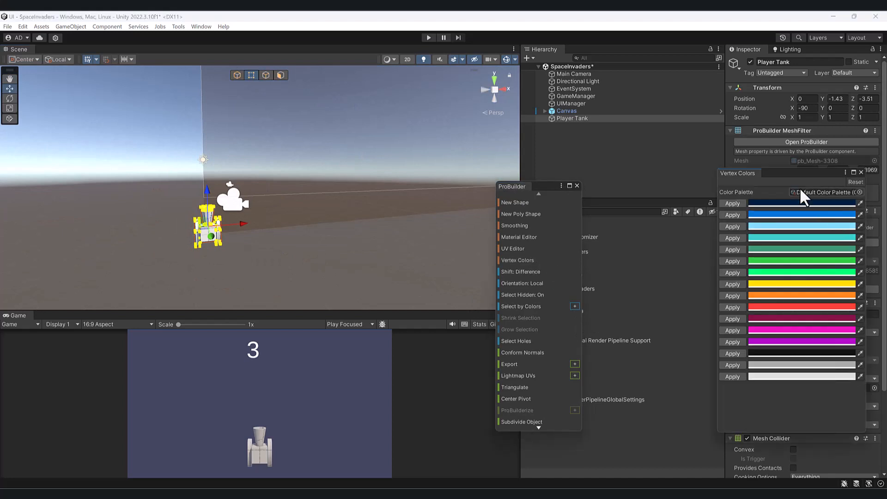
left_click_drag(777, 173, 554, 138)
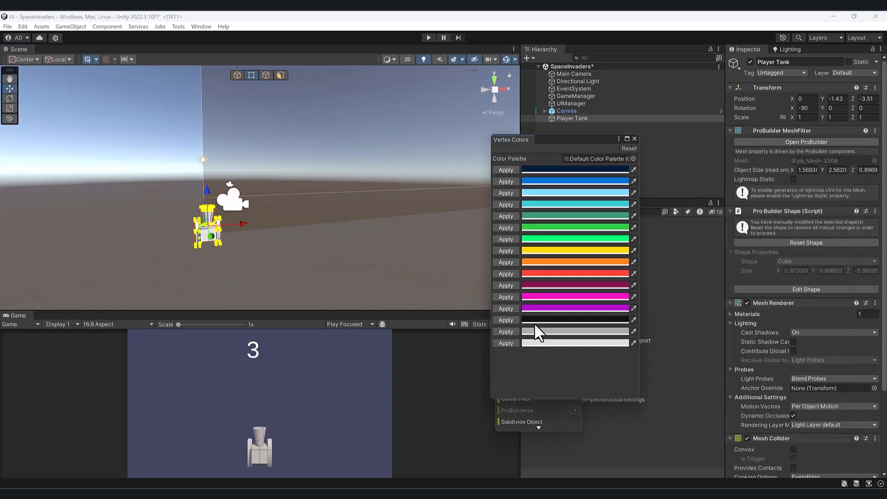
left_click(504, 227)
left_click(340, 245)
left_click_drag(323, 249, 281, 255, "alt")
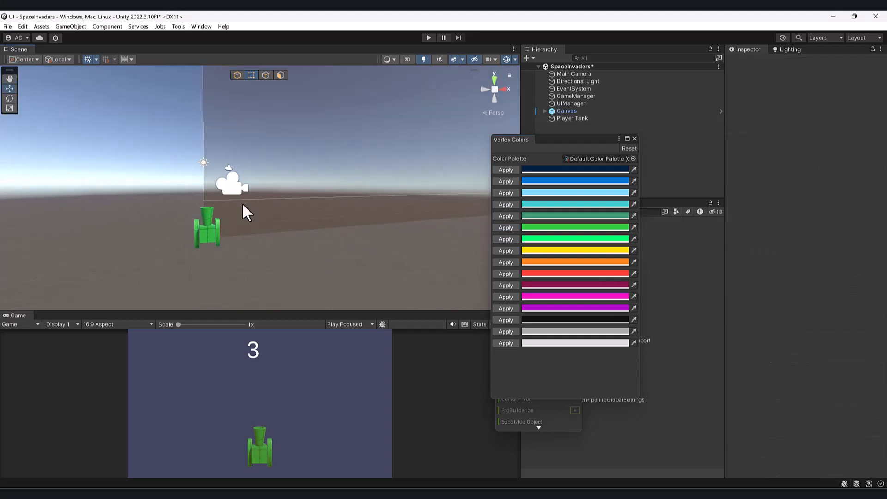
Return to object editing and lower the Player Tank to about Y -1.82.
left_click(238, 75)
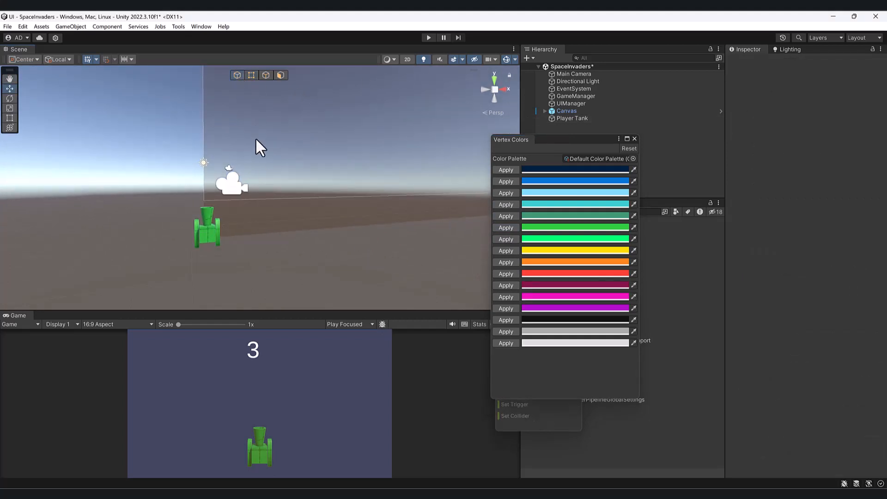
left_click(204, 227)
left_click_drag(279, 232, 261, 227, "alt")
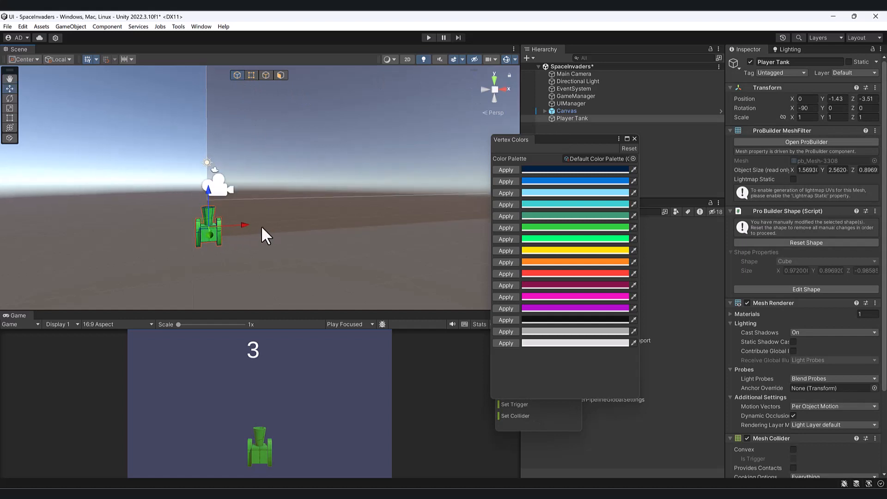
left_click_drag(208, 193, 207, 197)
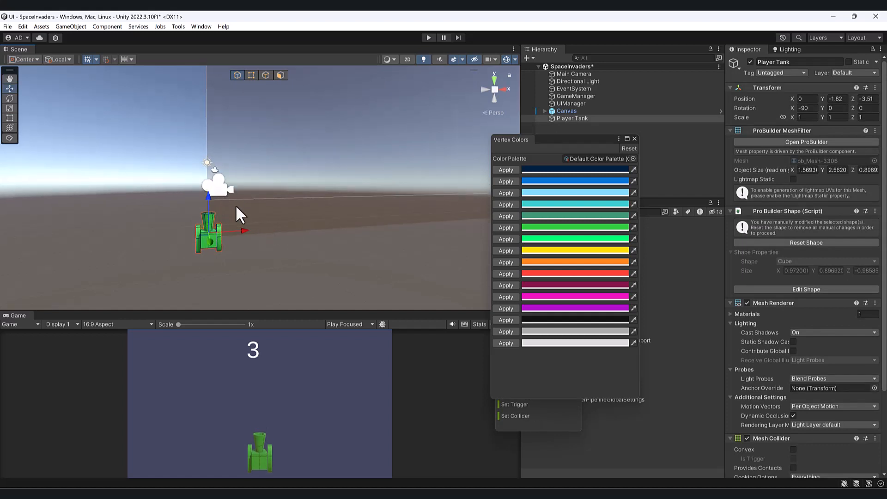
Expand the Canvas hierarchy and make the Player Tank a child of GamePanel.
left_click(585, 116)
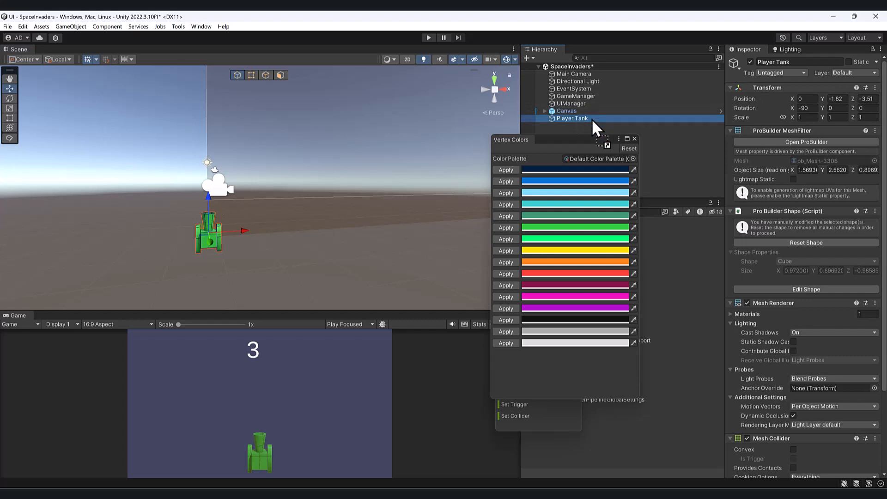
left_click(546, 111)
left_click_drag(578, 137, 433, 245)
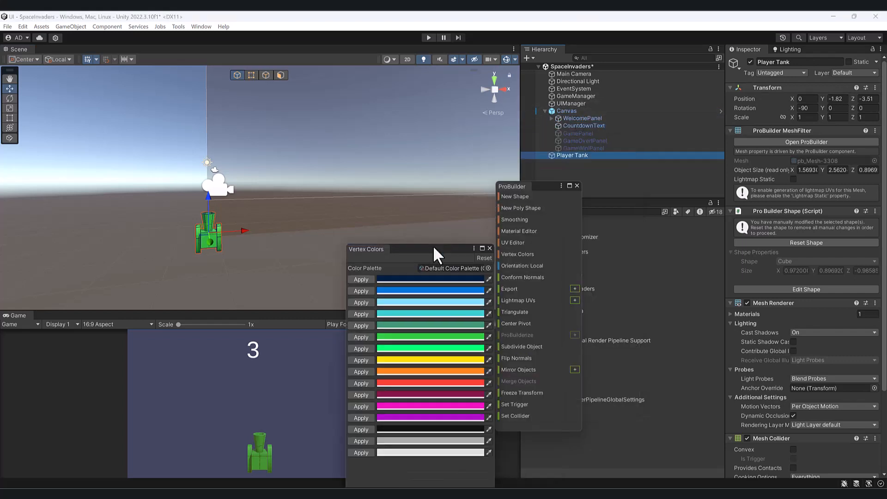
left_click_drag(605, 152, 597, 133)
left_click_drag(439, 247, 608, 219)
Play-test the scene, start the game, check the Player Tank once the game panel is active, and stop playback.
left_click(277, 182)
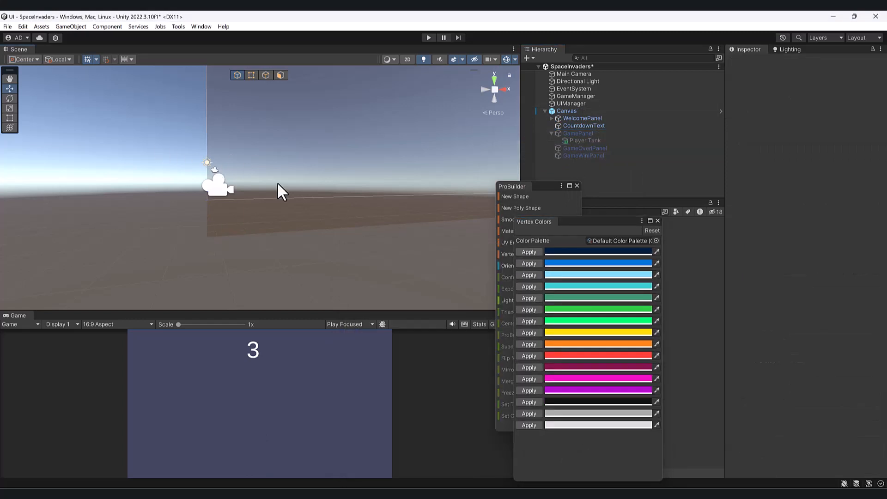
left_click_drag(277, 182, 247, 172, "alt")
left_click(431, 38)
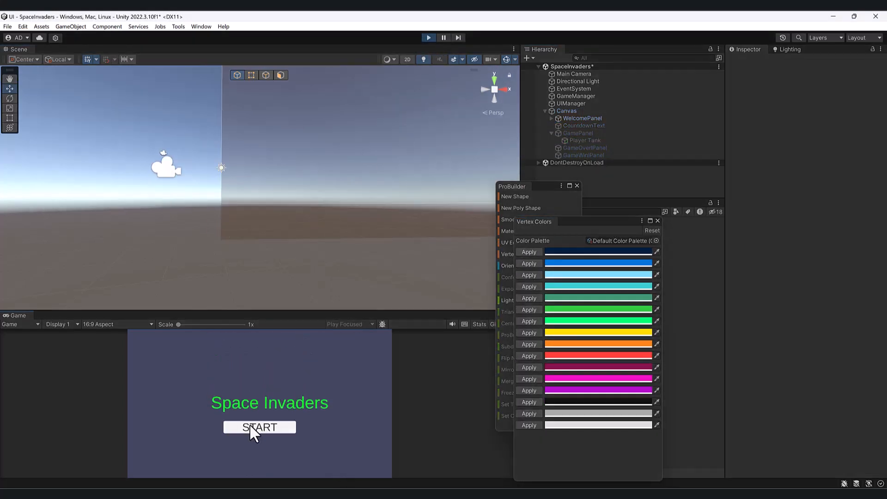
left_click(249, 425)
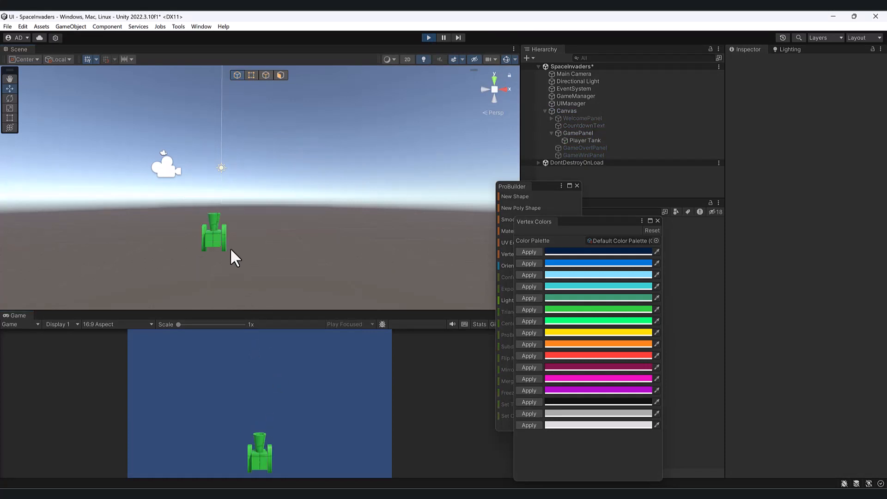
left_click(215, 240)
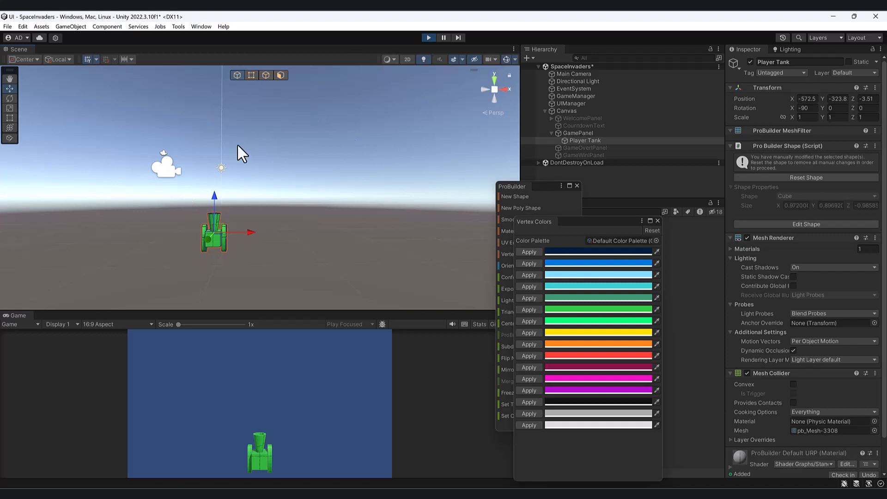
left_click(428, 37)
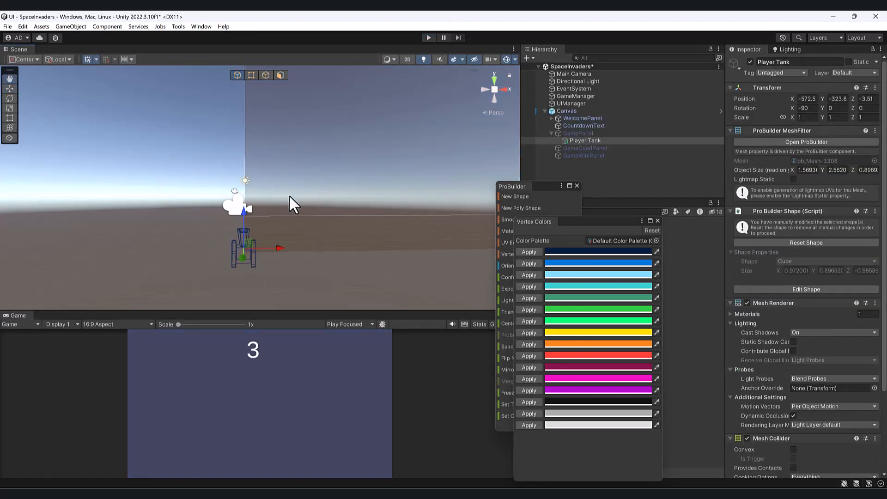
Activate the GamePanel object that contains the Player Tank.
left_click_drag(267, 212, 254, 211, "alt")
left_click(585, 138)
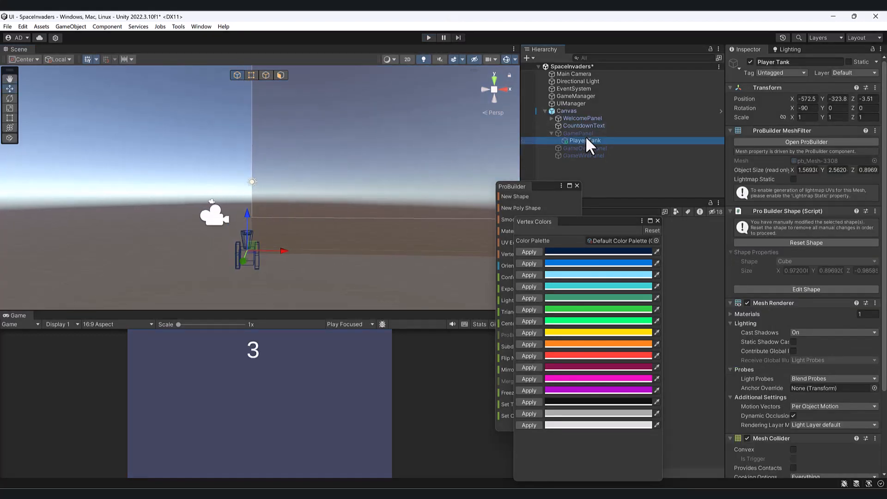
left_click(629, 133)
left_click(750, 61)
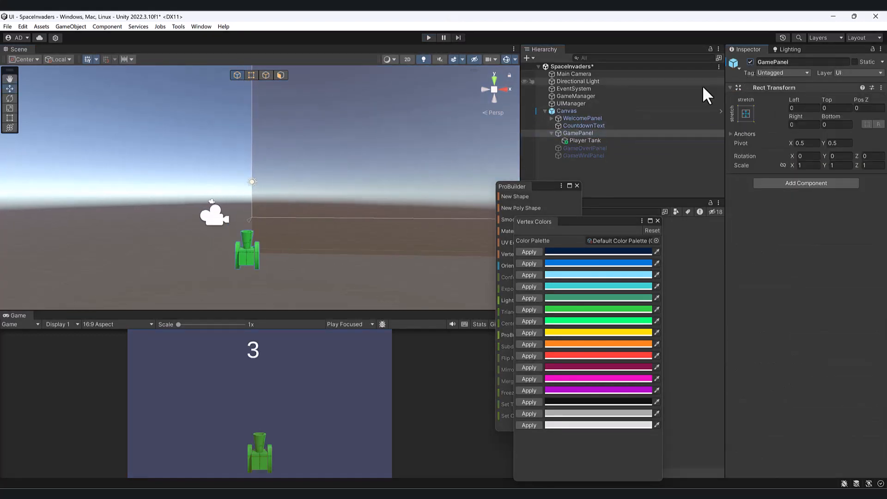
Duplicate the Player Tank and move the copy up to about Y 8.62.
left_click(248, 255)
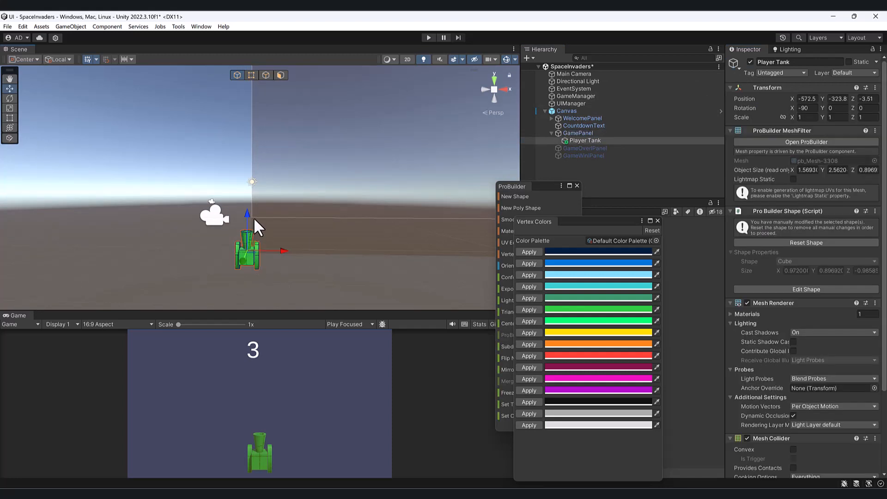
key("ctrl+d")
left_click_drag(245, 212, 298, 64)
Move both Player Tank objects out of GamePanel to the scene's root level.
left_click(260, 256)
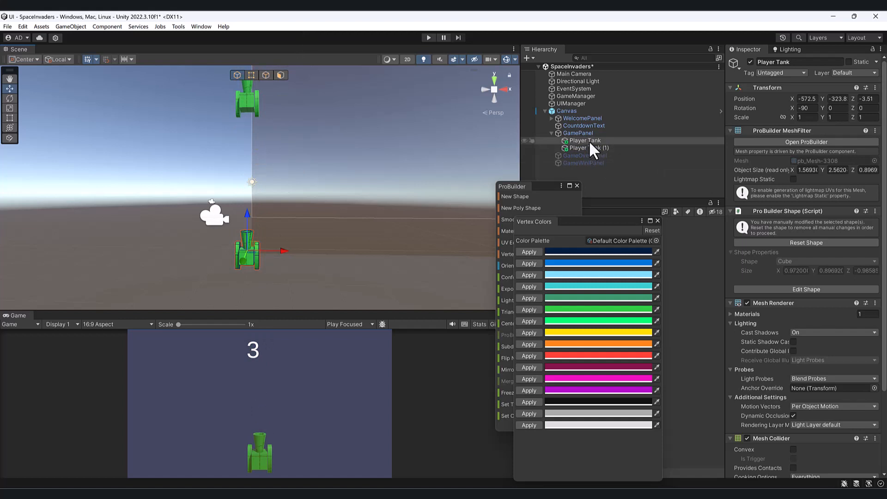
left_click_drag(589, 141, 596, 169)
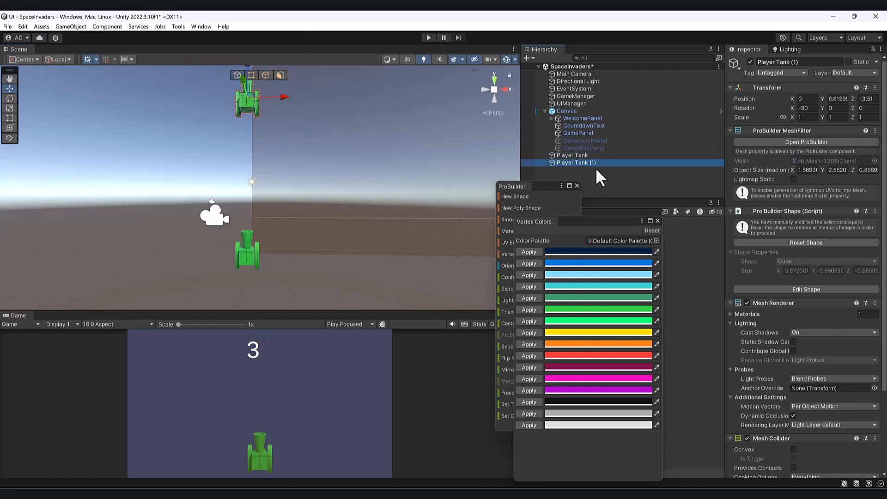
left_click(592, 155)
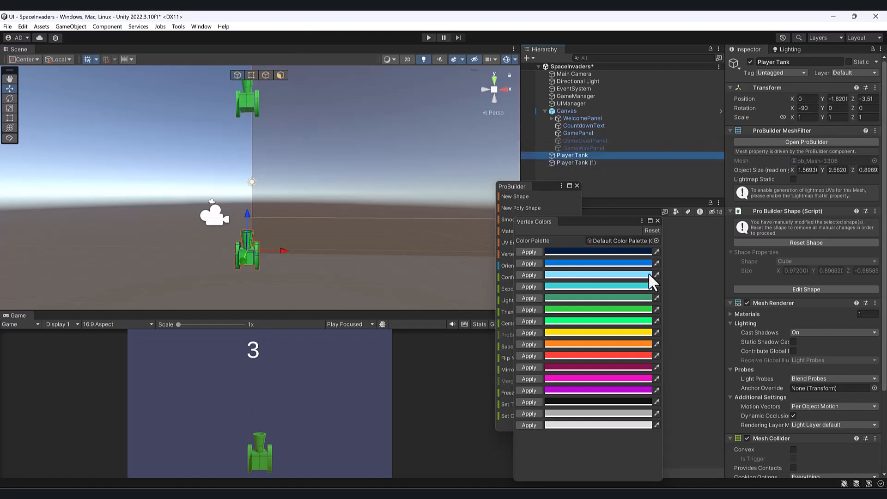
Close the Vertex Colors window and freeze the Player Tank's transform.
left_click_drag(615, 223, 312, 281)
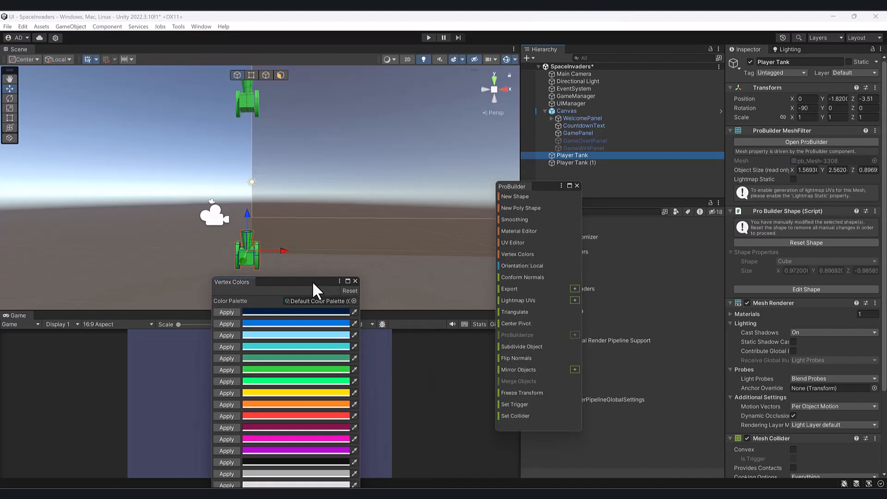
left_click(355, 281)
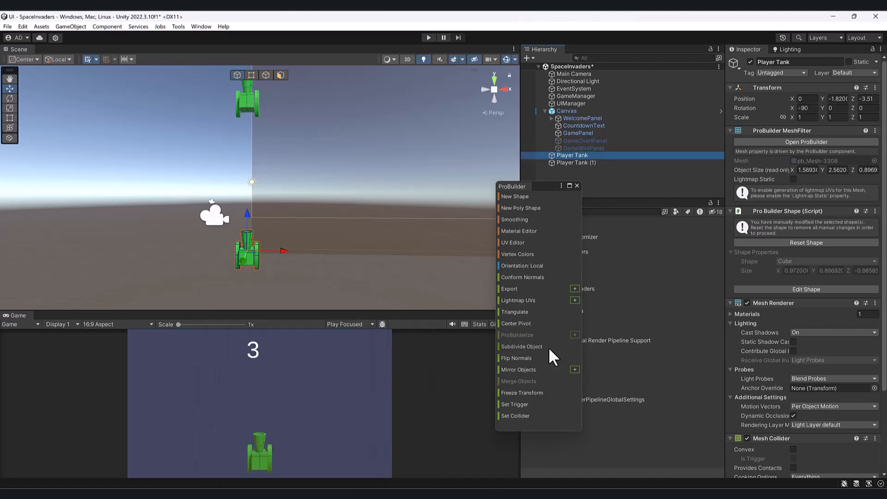
left_click(528, 391)
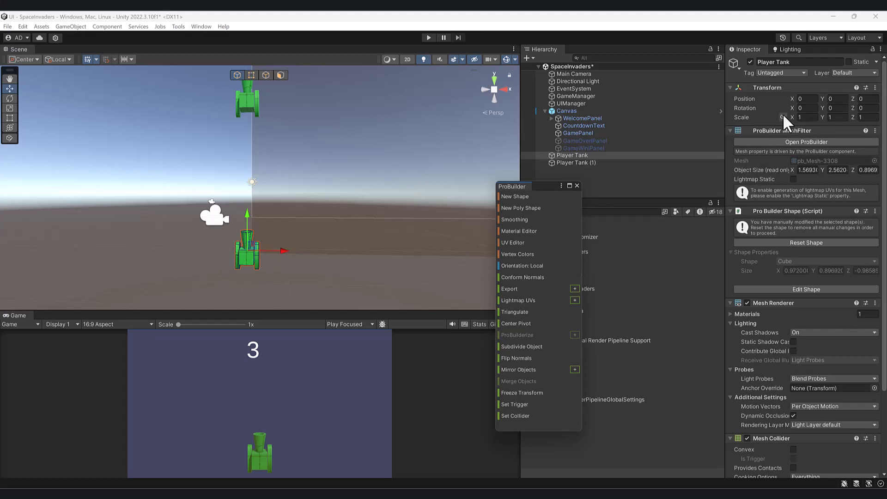
Turn the upper Player Tank copy to face downward with its rotation set to X 90, Y 0, Z 0.
left_click(249, 101)
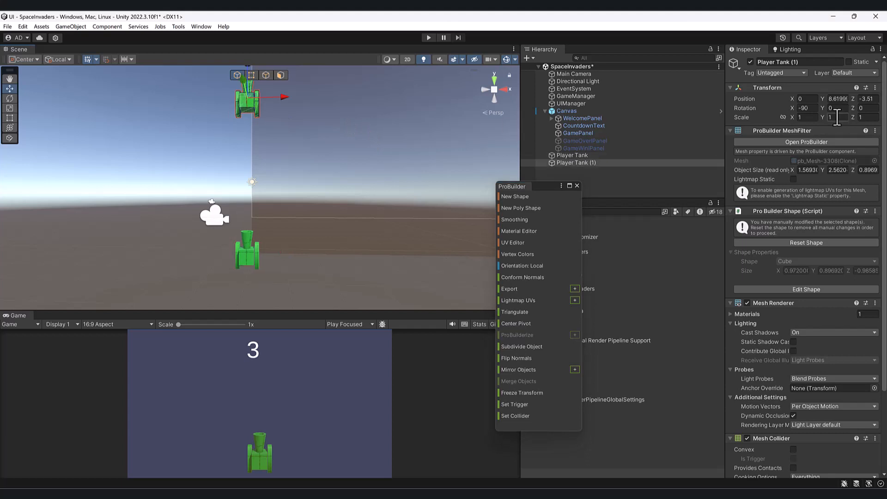
left_click(865, 108)
type("90")
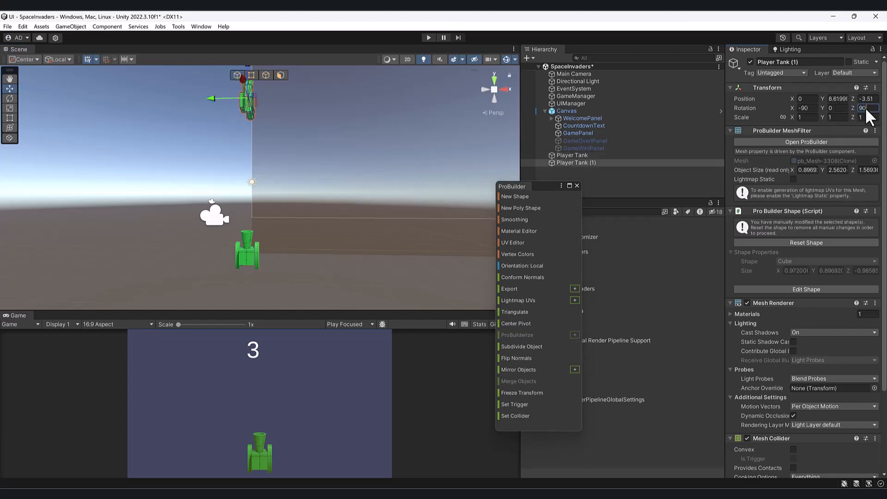
type("0")
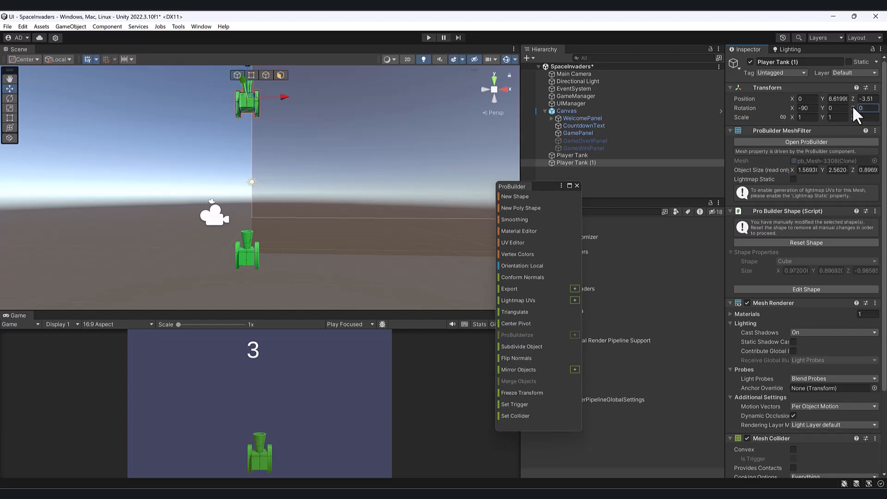
left_click(842, 105)
type("90")
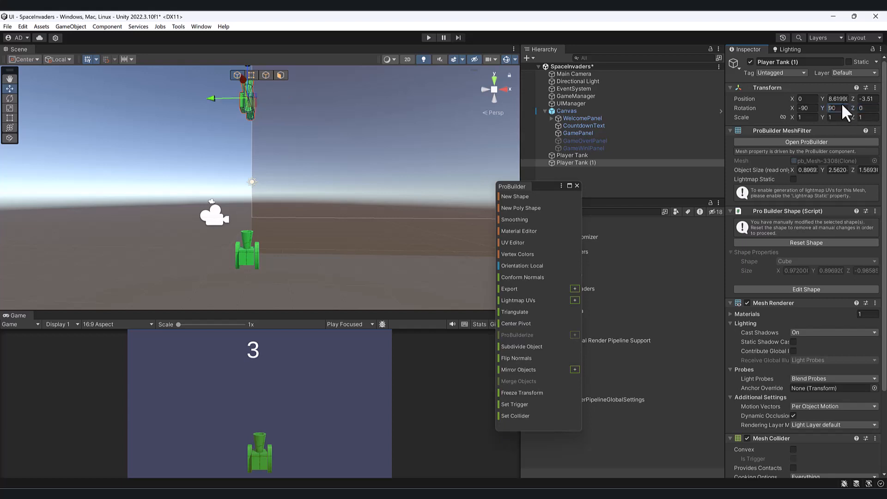
type("0")
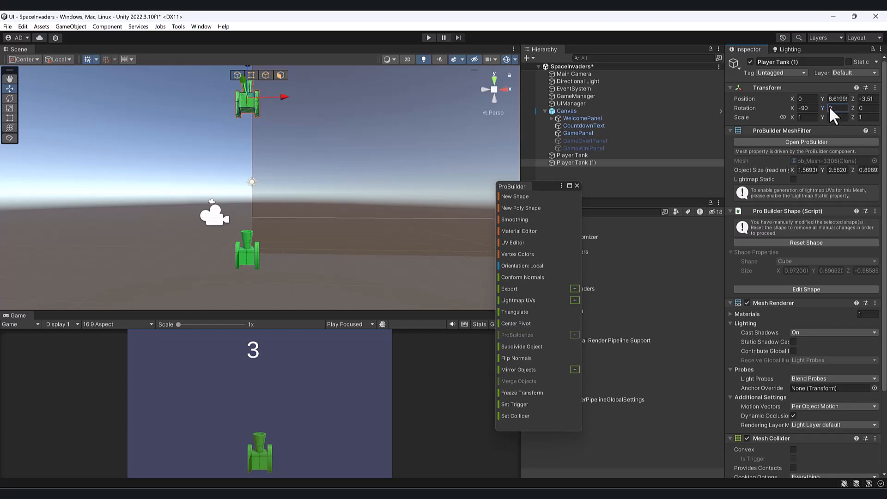
left_click(805, 108)
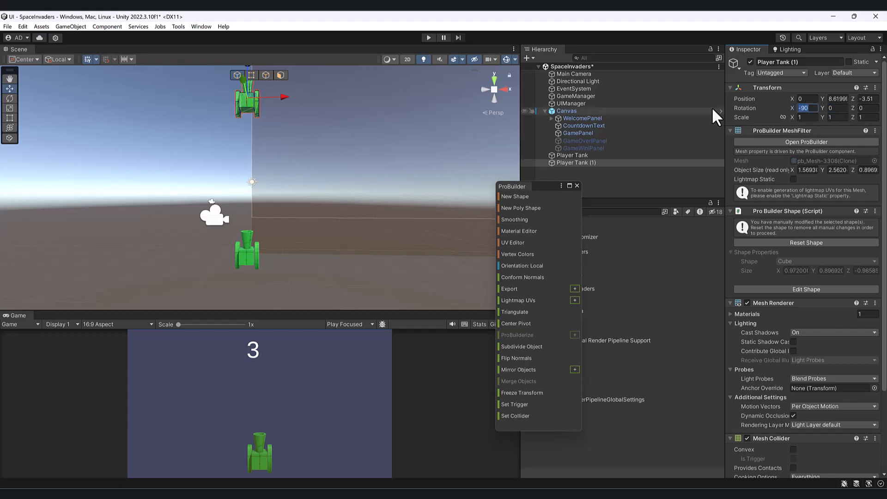
type("90")
Move the Player Tank copy down to about Y 5.02 and scale it to about X 1.05, Y 0.53, Z 0.53.
left_click_drag(401, 184, 409, 195, "alt")
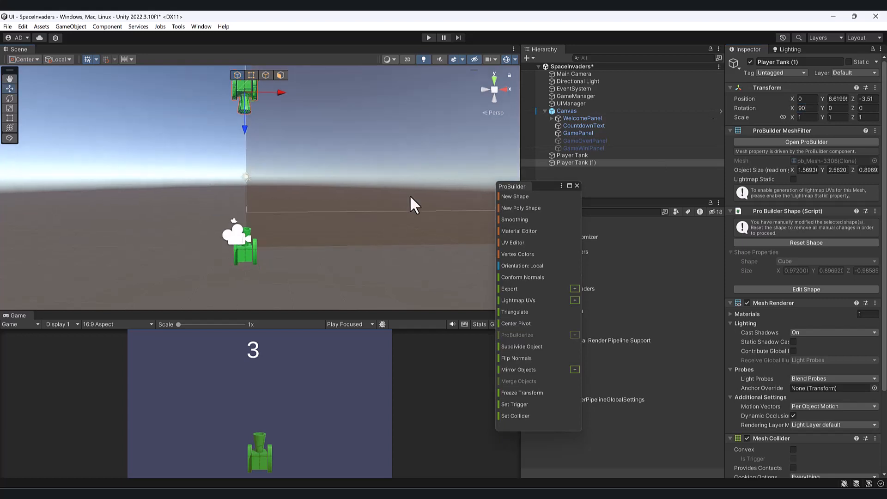
middle_click_drag(212, 155, 221, 201)
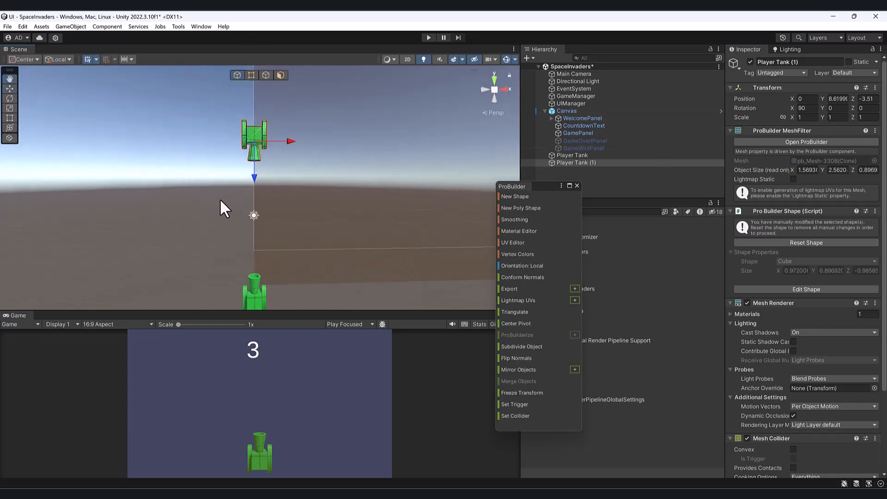
left_click_drag(255, 177, 253, 232)
key("r")
mouse_move(253, 201)
left_mouse_down()
mouse_move(239, 210)
mouse_move(253, 215)
left_mouse_up()
key("w")
key("r")
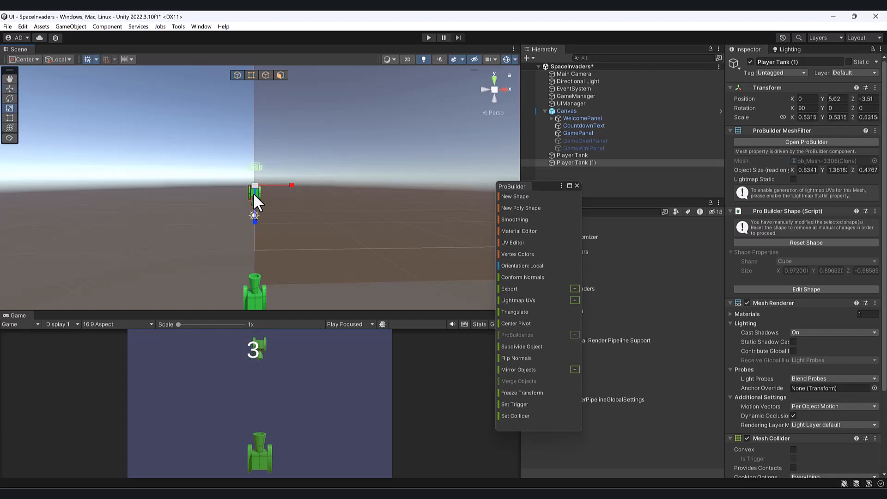
left_click_drag(293, 184, 330, 187)
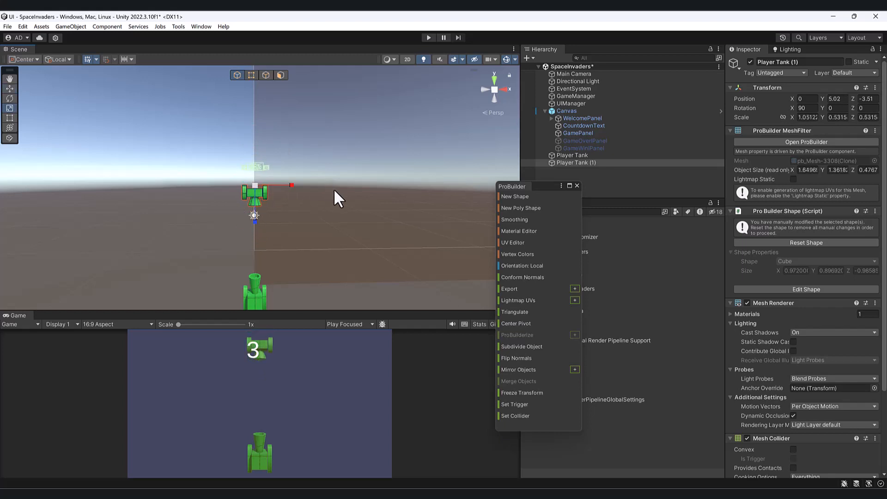
Apply the palette's red vertex color to all vertices of the Player Tank copy.
left_click_drag(211, 172, 280, 229)
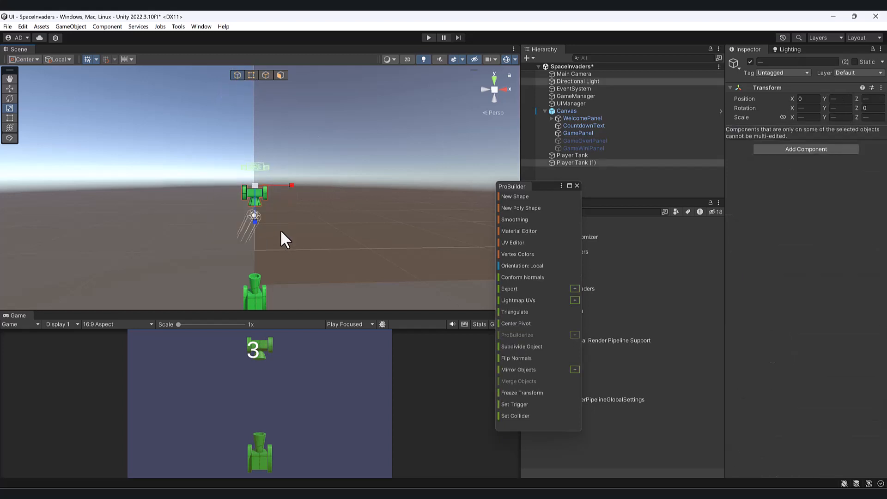
left_click(243, 193)
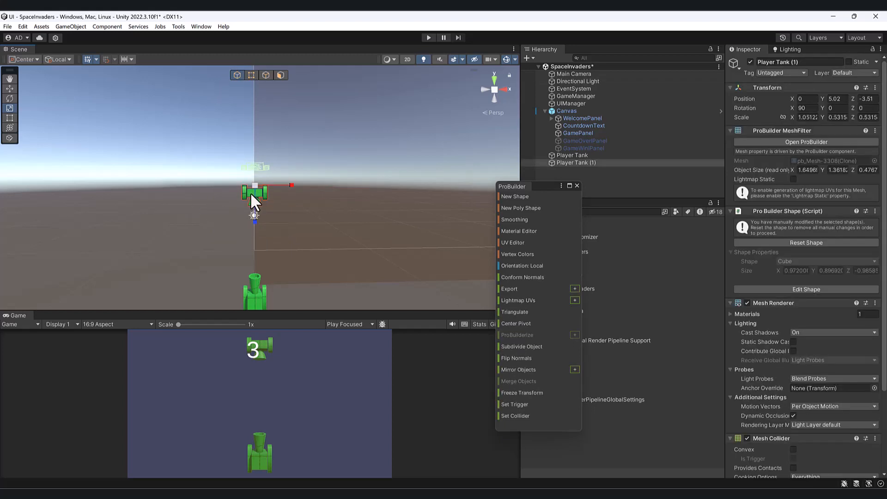
left_click(252, 75)
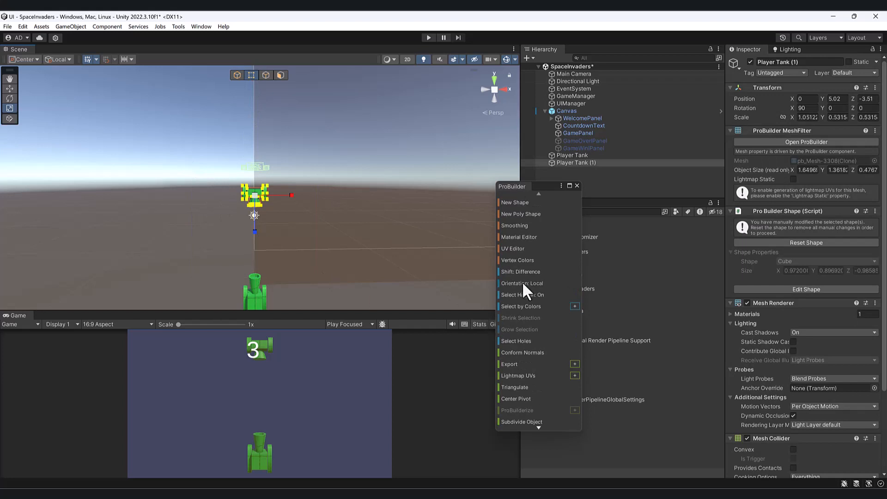
left_click(519, 261)
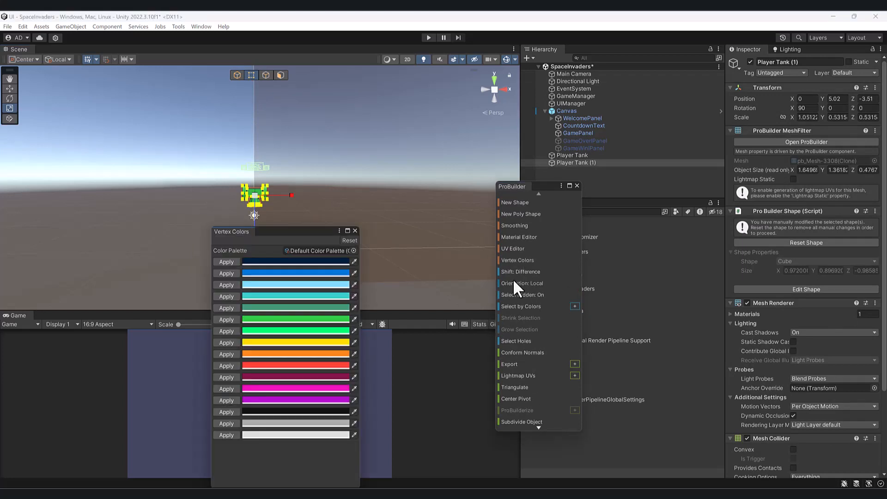
left_click_drag(300, 233, 644, 243)
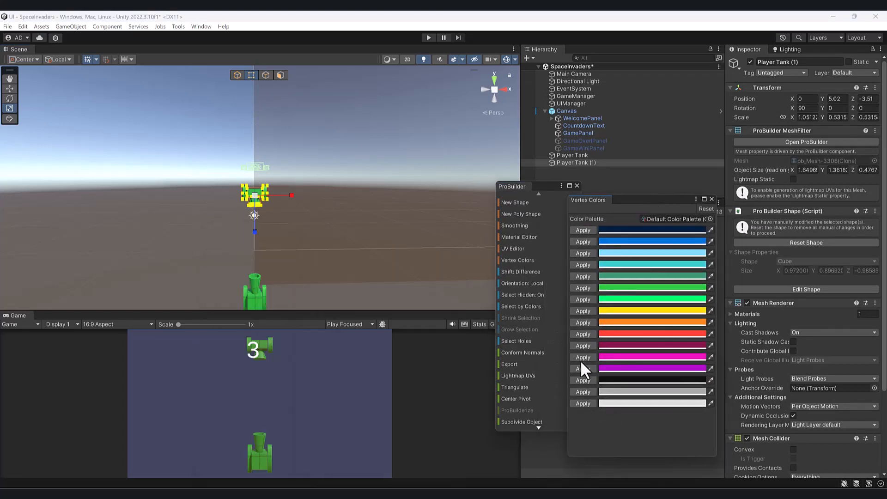
left_click(587, 333)
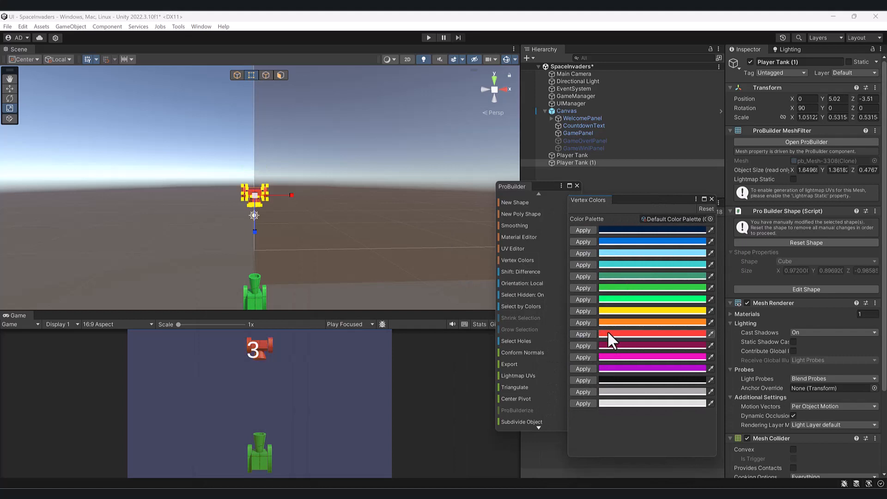
Change the red palette color to FF0E00, reapply it to the Player Tank copy's vertices, and close the Vertex Colors window.
left_click(633, 332)
left_click_drag(691, 319, 722, 303)
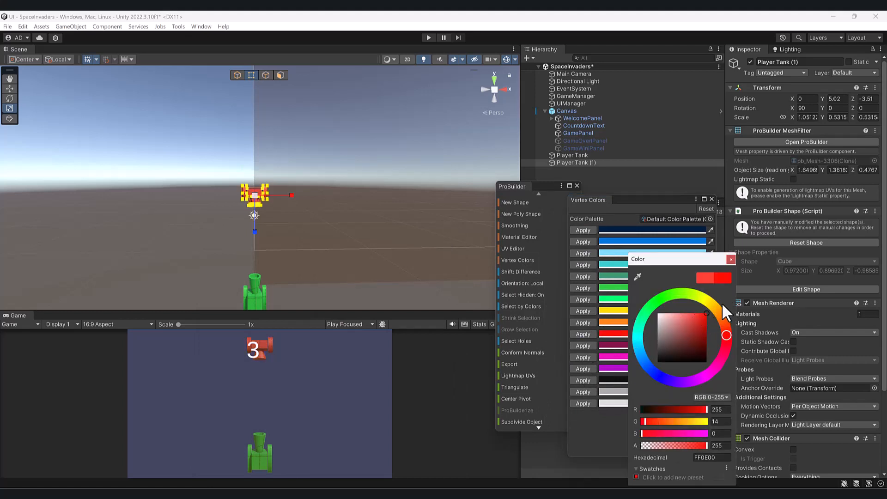
left_click(729, 258)
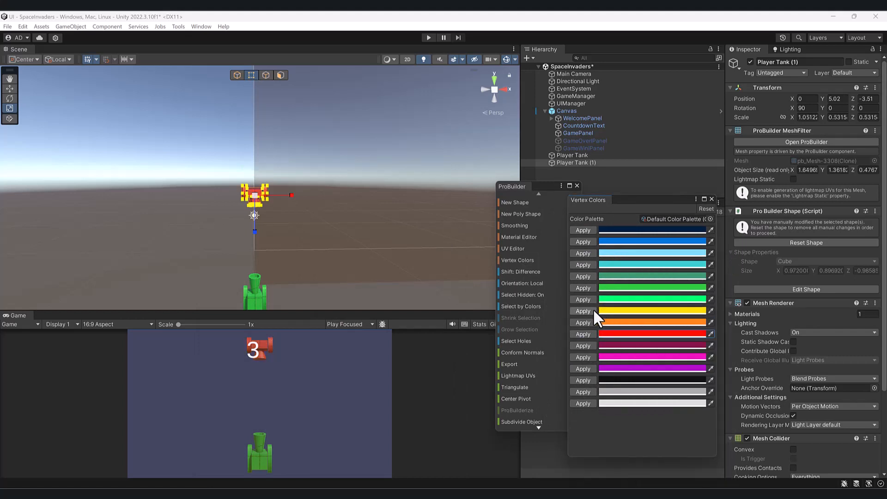
left_click(583, 333)
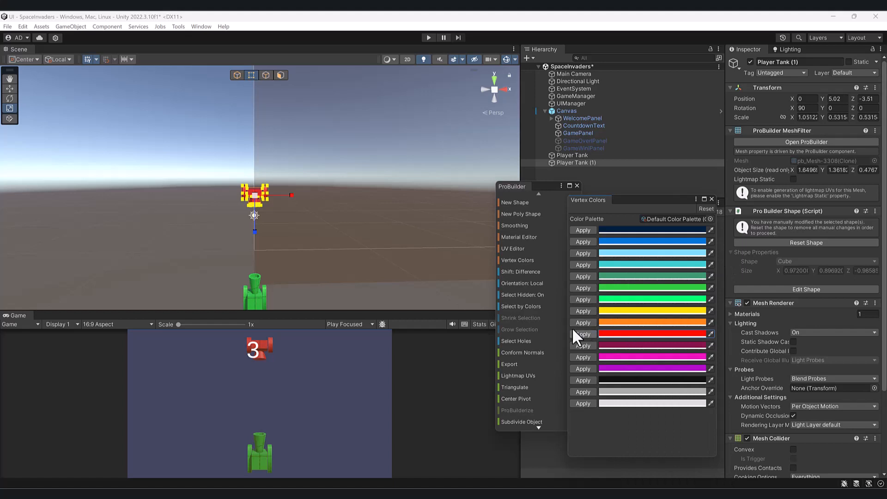
left_click(188, 202)
left_click(259, 195)
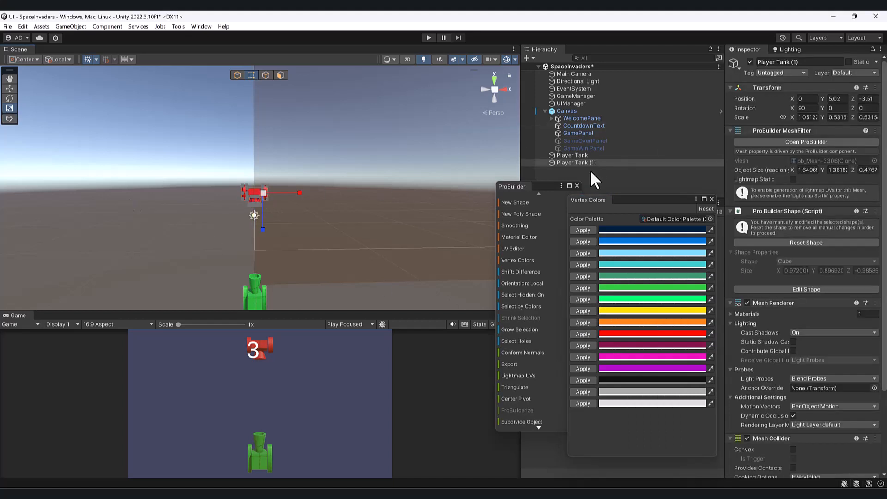
key("w")
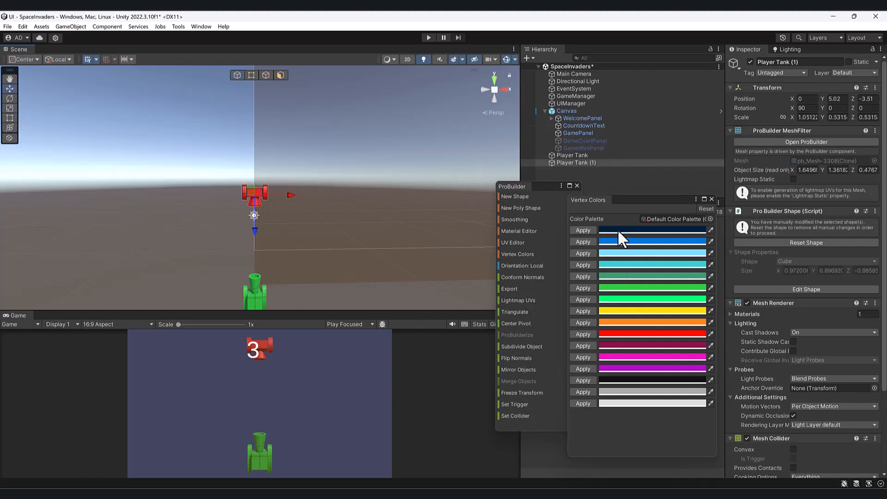
left_click(711, 199)
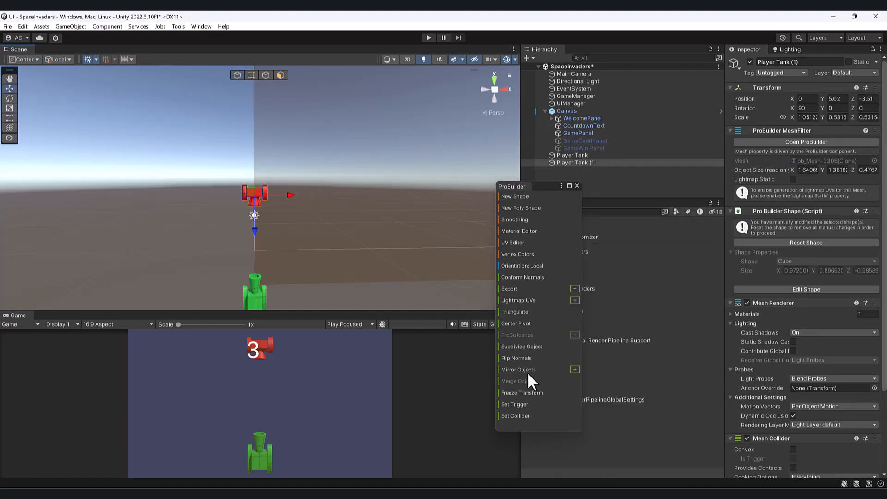
Freeze the red tank's transform and rename it Enemy Tank.
left_click(523, 392)
left_click(807, 62)
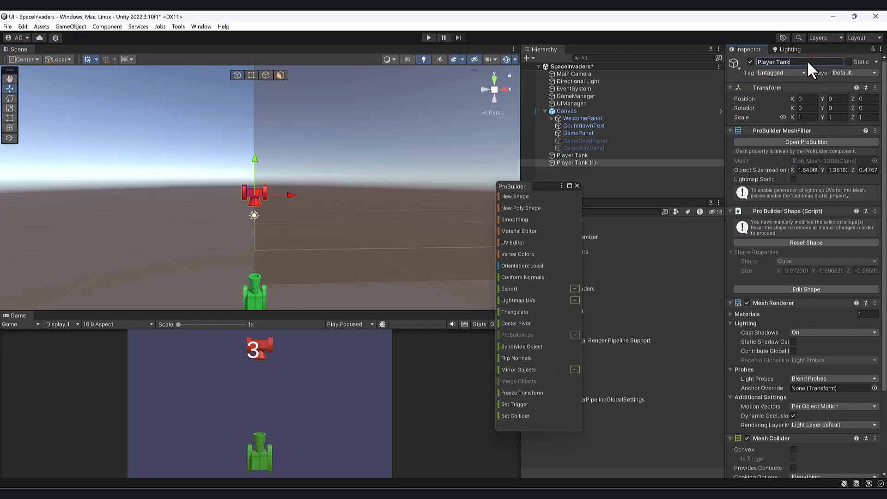
key("Delete")
key("Delete")
key("Delete")
key("Delete")
key("Delete")
key("Delete")
type("Enemy")
key("Return")
Center the pivots of Player Tank and Enemy Tank on their meshes and freeze both transforms.
left_click(568, 157, "ctrl")
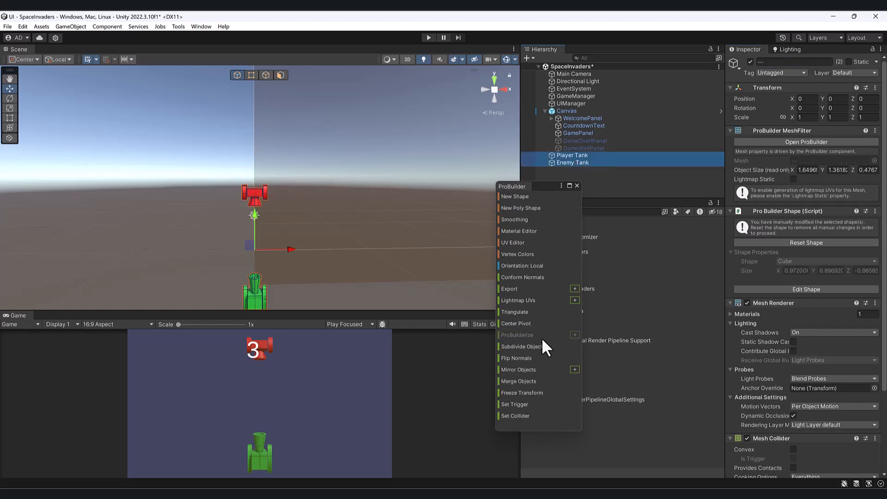
left_click(532, 392)
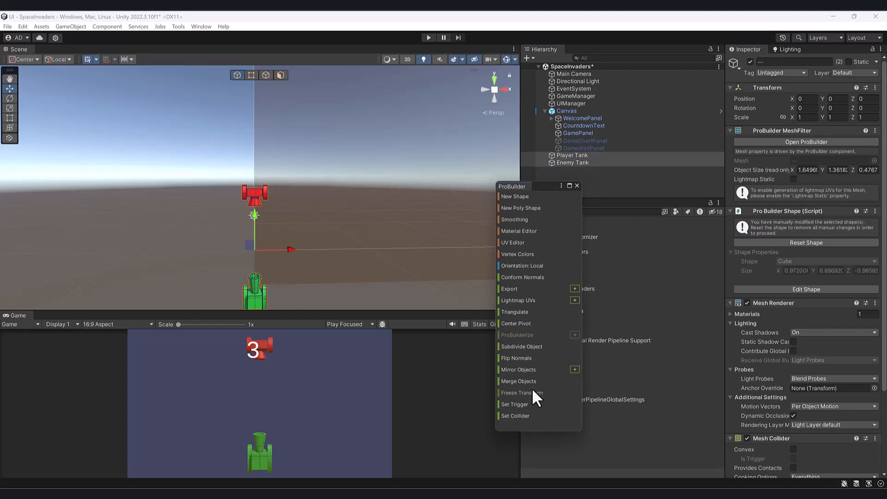
left_click(252, 191)
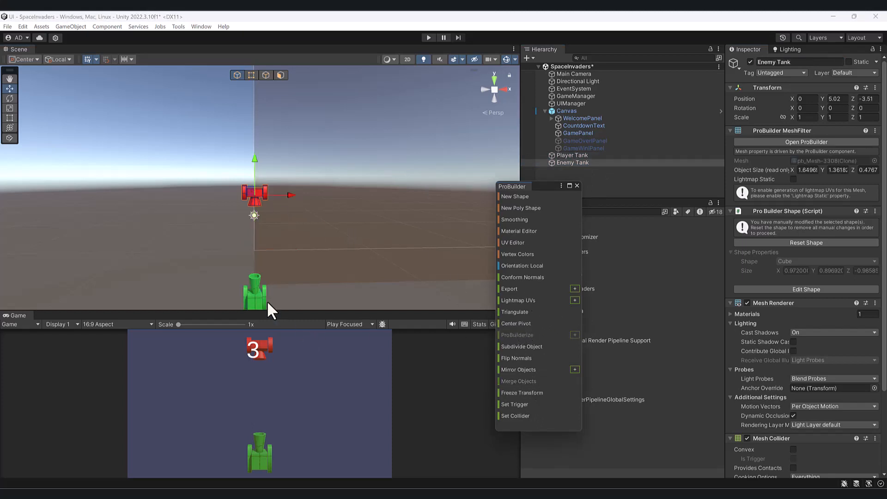
left_click(251, 298)
left_click(529, 324)
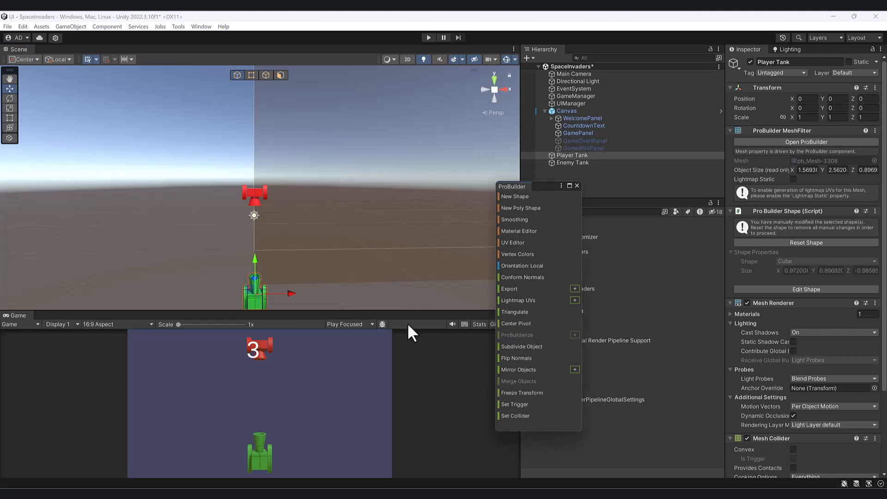
left_click(255, 193)
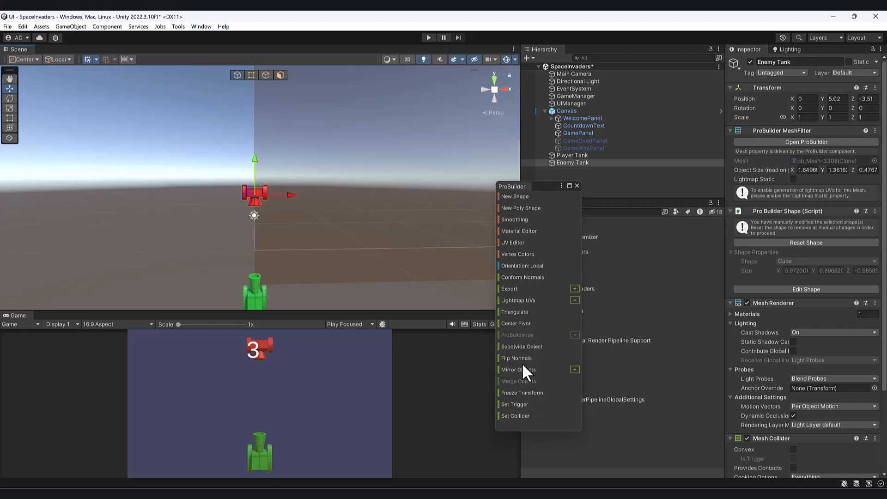
left_click(528, 393)
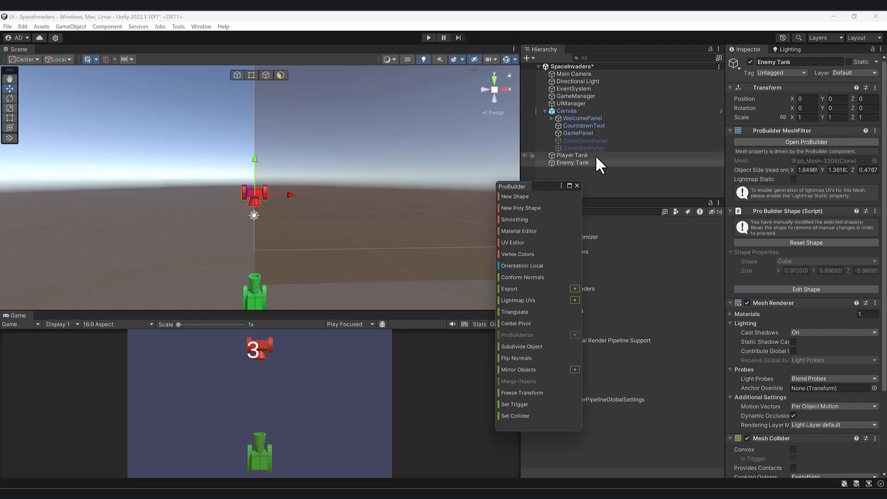
Make Player Tank and Enemy Tank children of GamePanel under the Canvas.
left_click(589, 155, "ctrl")
left_click_drag(588, 158, 599, 133)
left_click(617, 133)
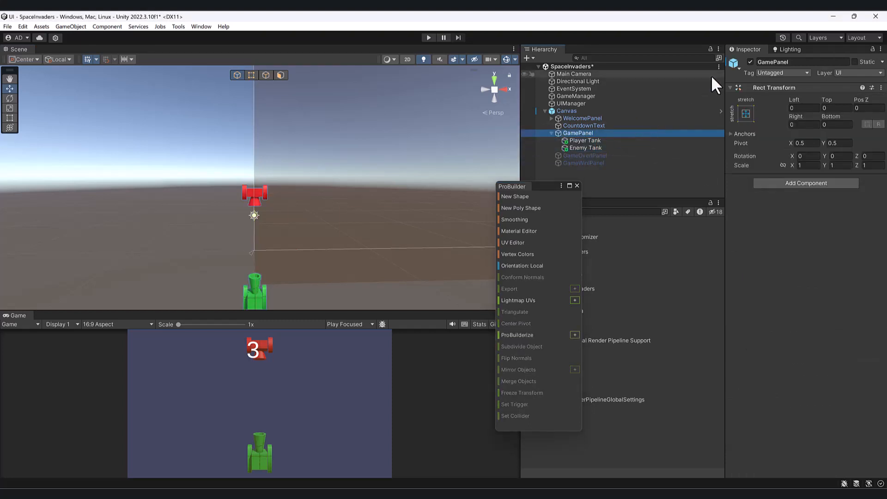
Play-test the scene and start the game to check both tanks once the countdown runs.
scroll(235, 218, "down", 2)
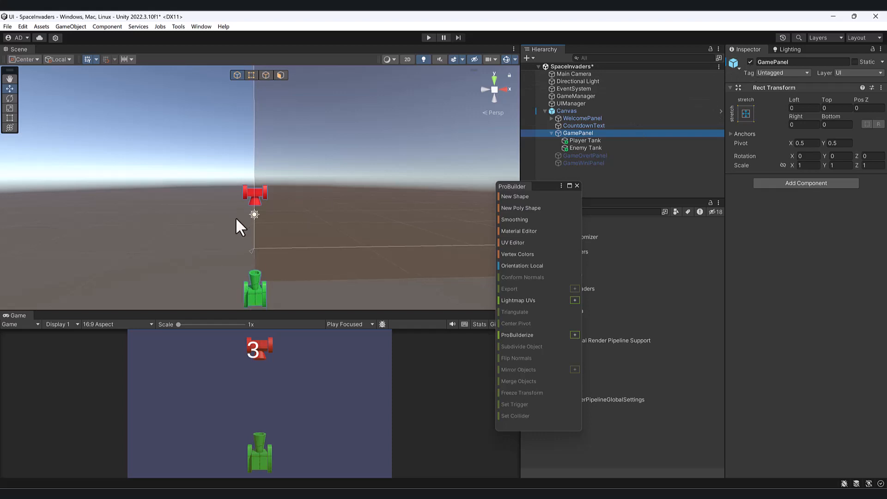
left_click_drag(313, 221, 271, 241, "alt")
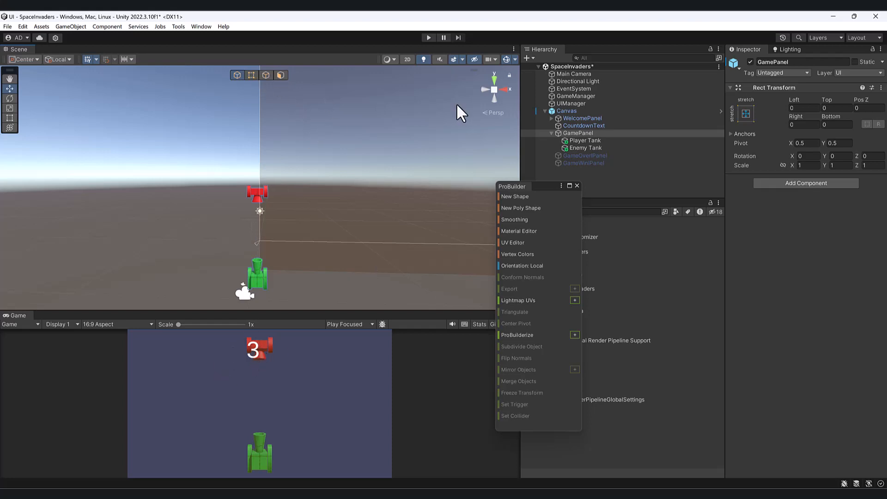
left_click(430, 37)
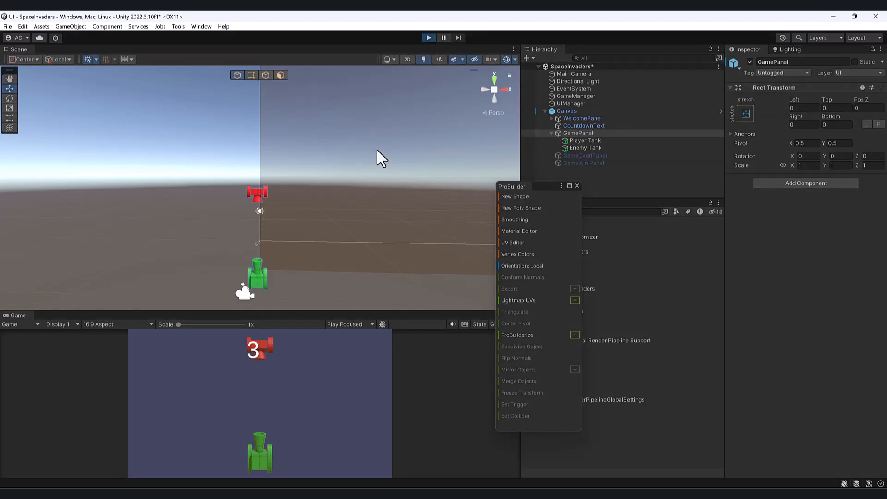
left_click(267, 424)
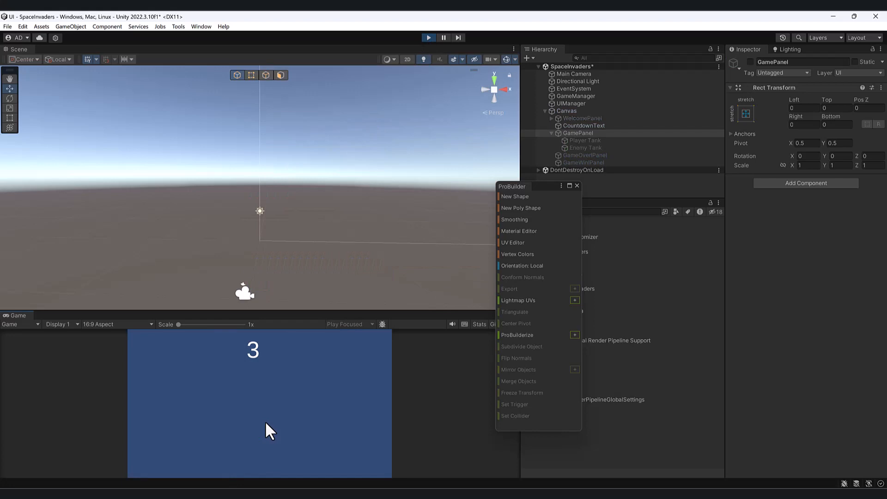